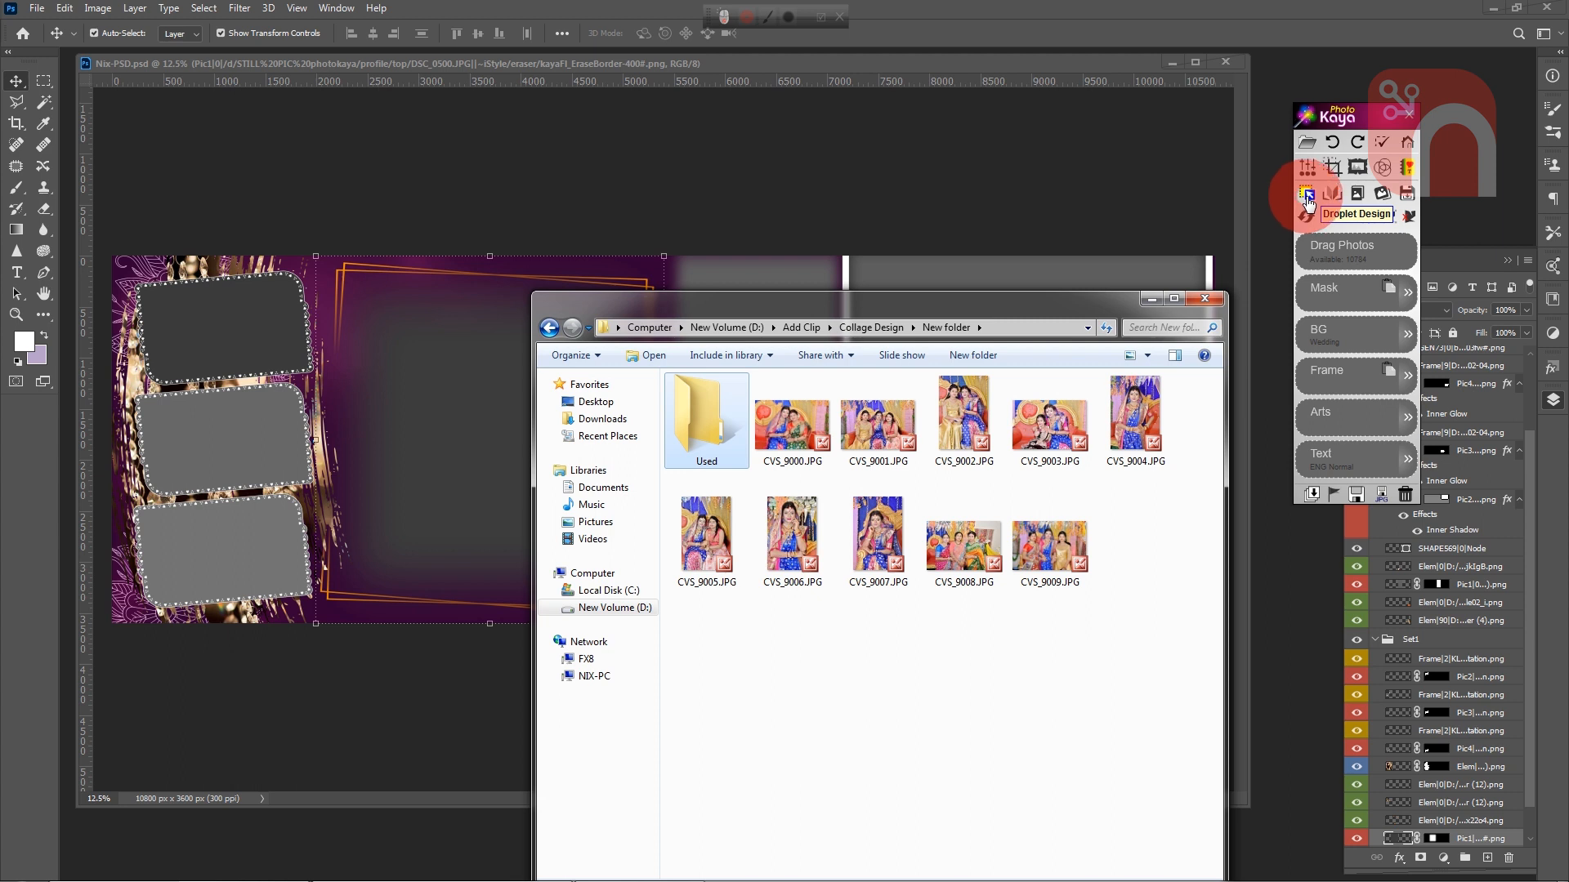
Open the Droplets design mode in the PhotoKaya panel
click(1308, 197)
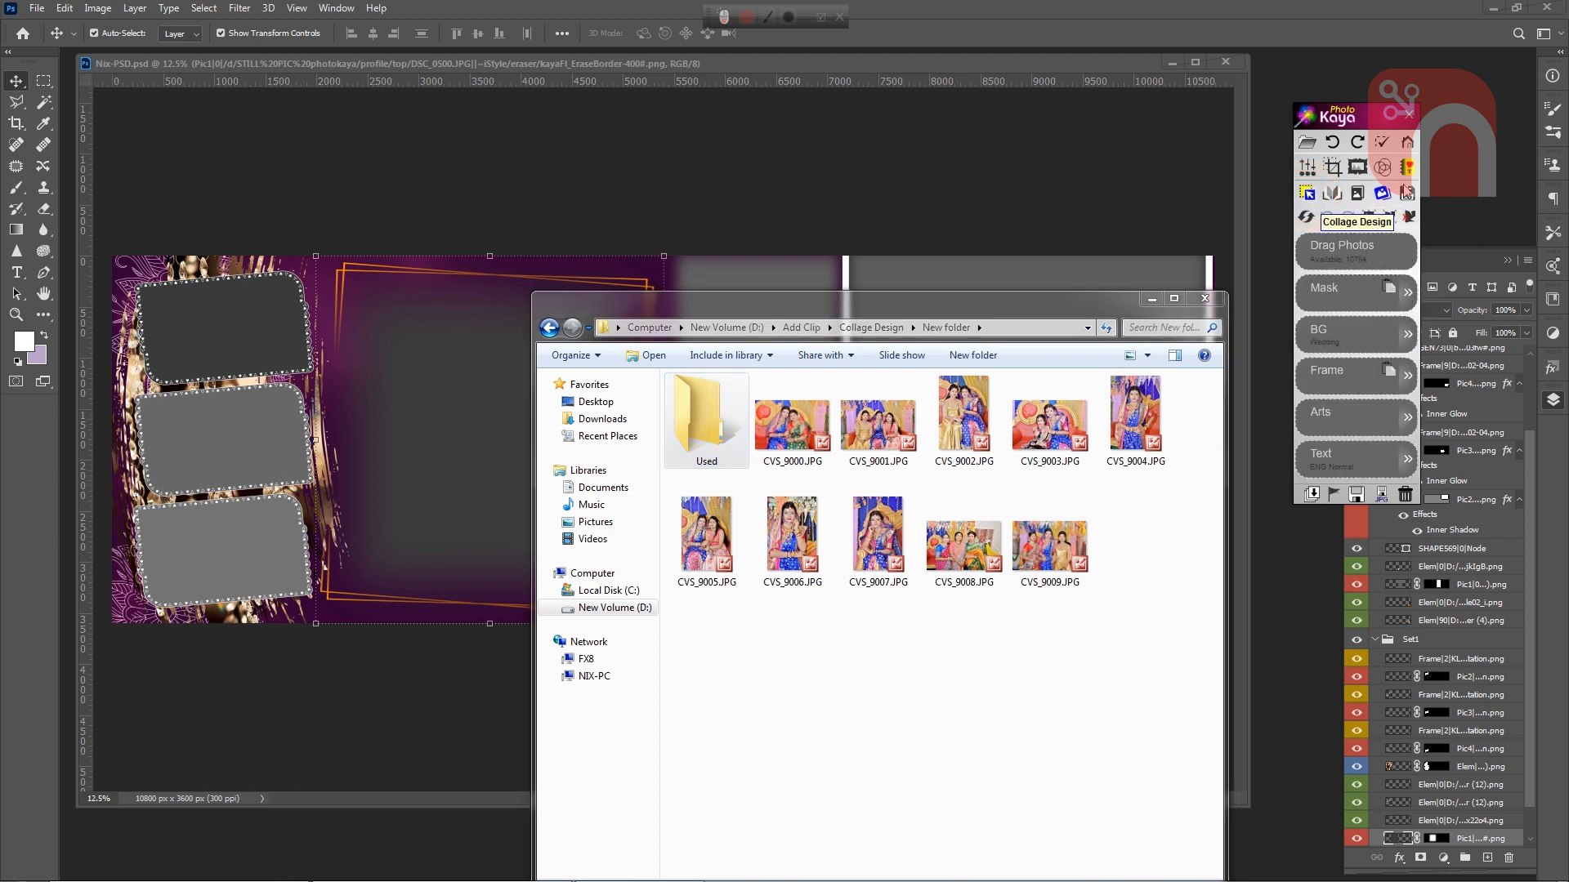
click(1408, 143)
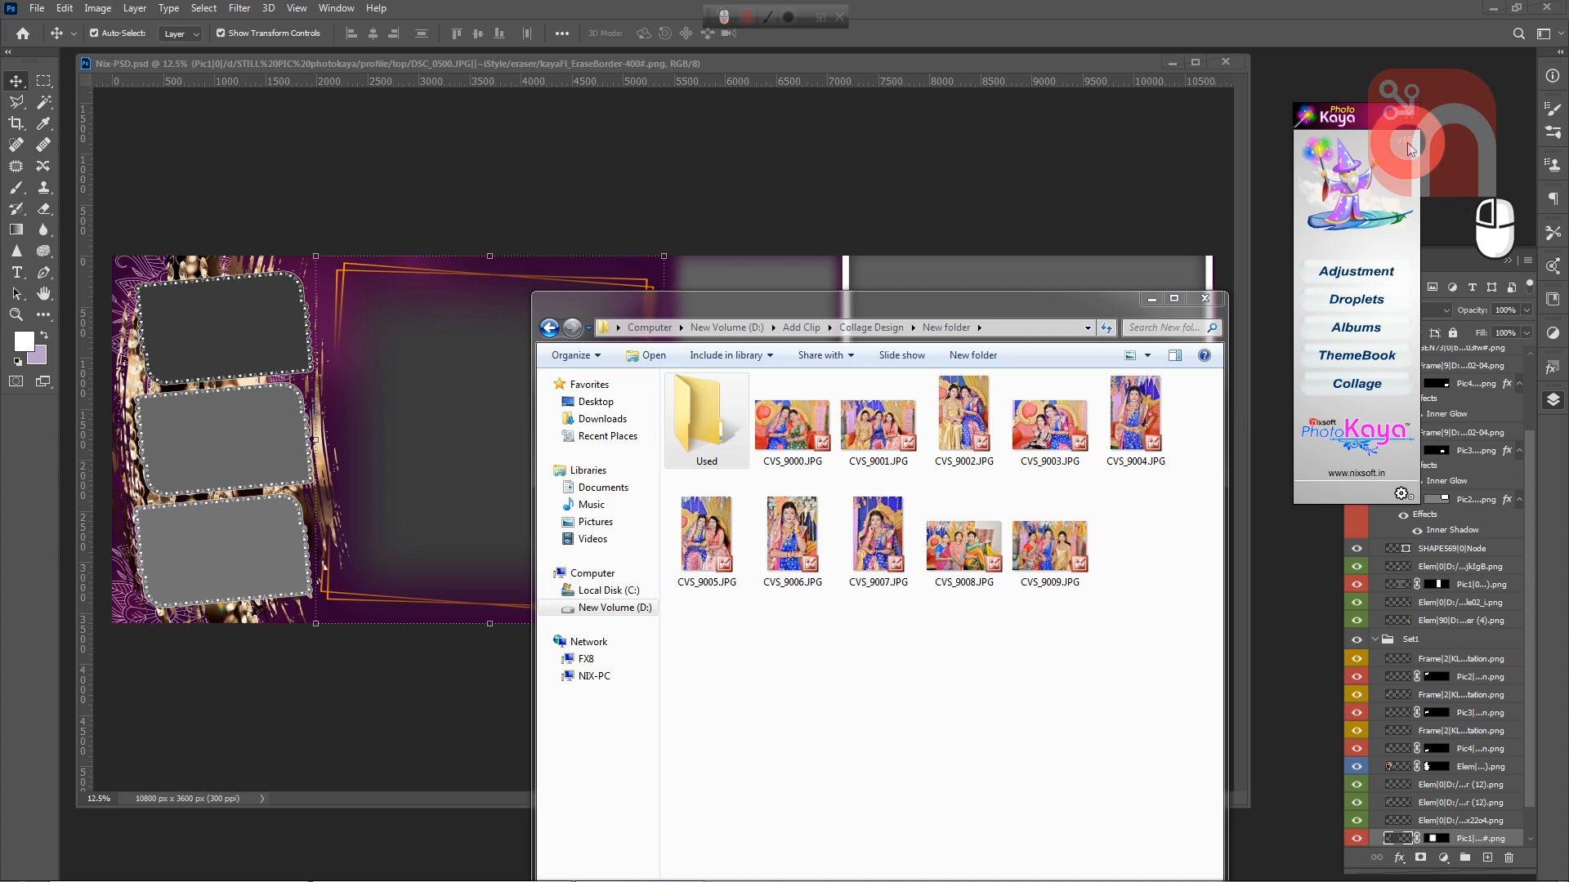
click(1381, 312)
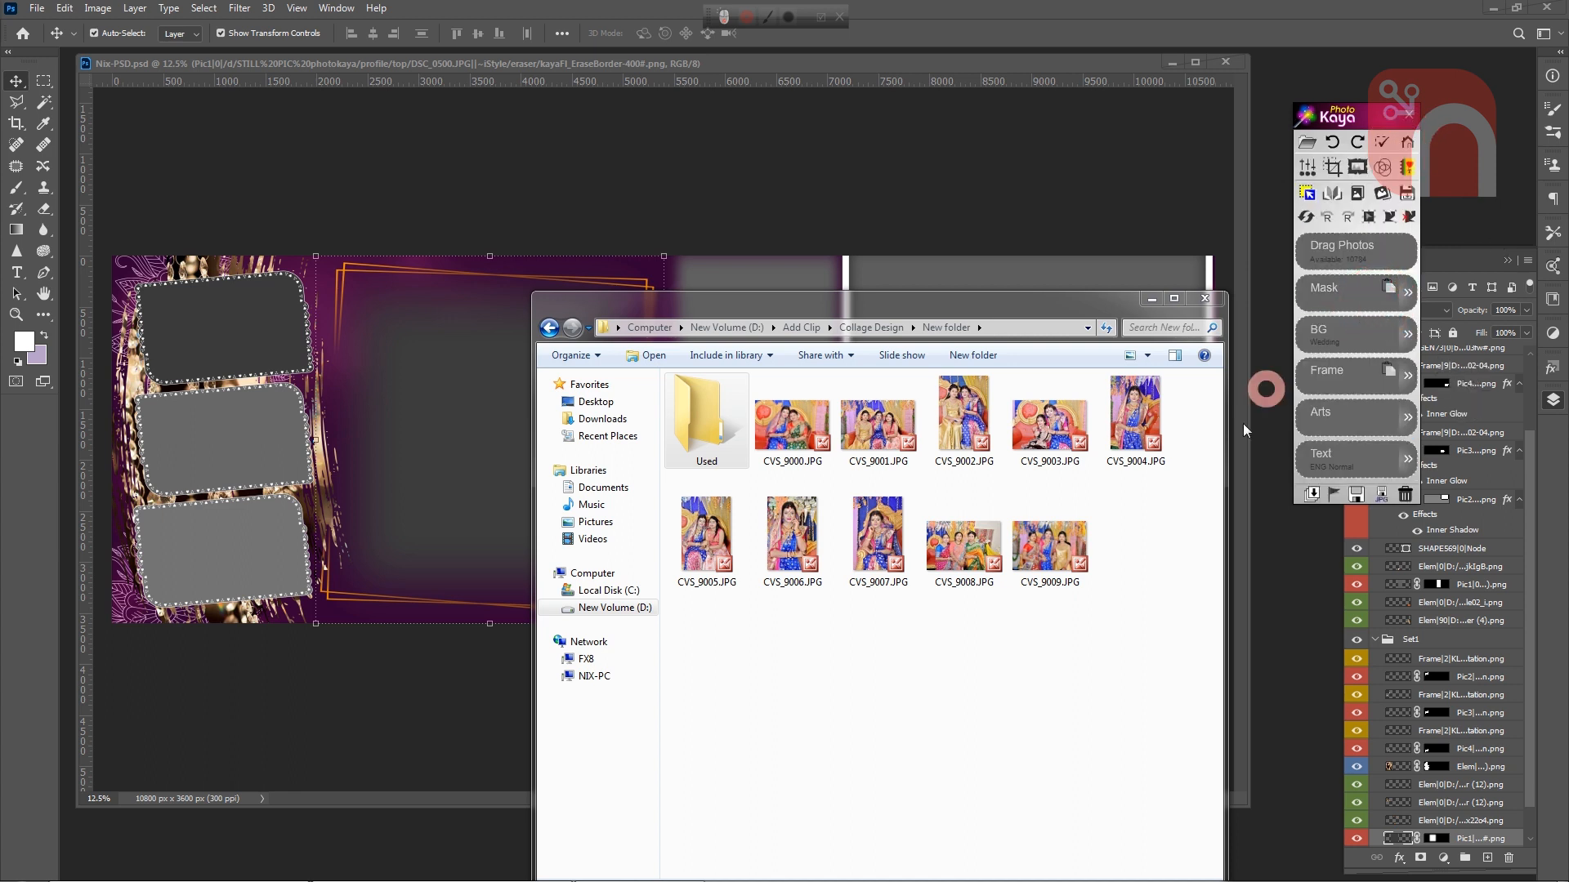
Fill the large orange-framed placeholder with CVS_9007.JPG, then check the photo folder's Used subfolder
click(969, 446)
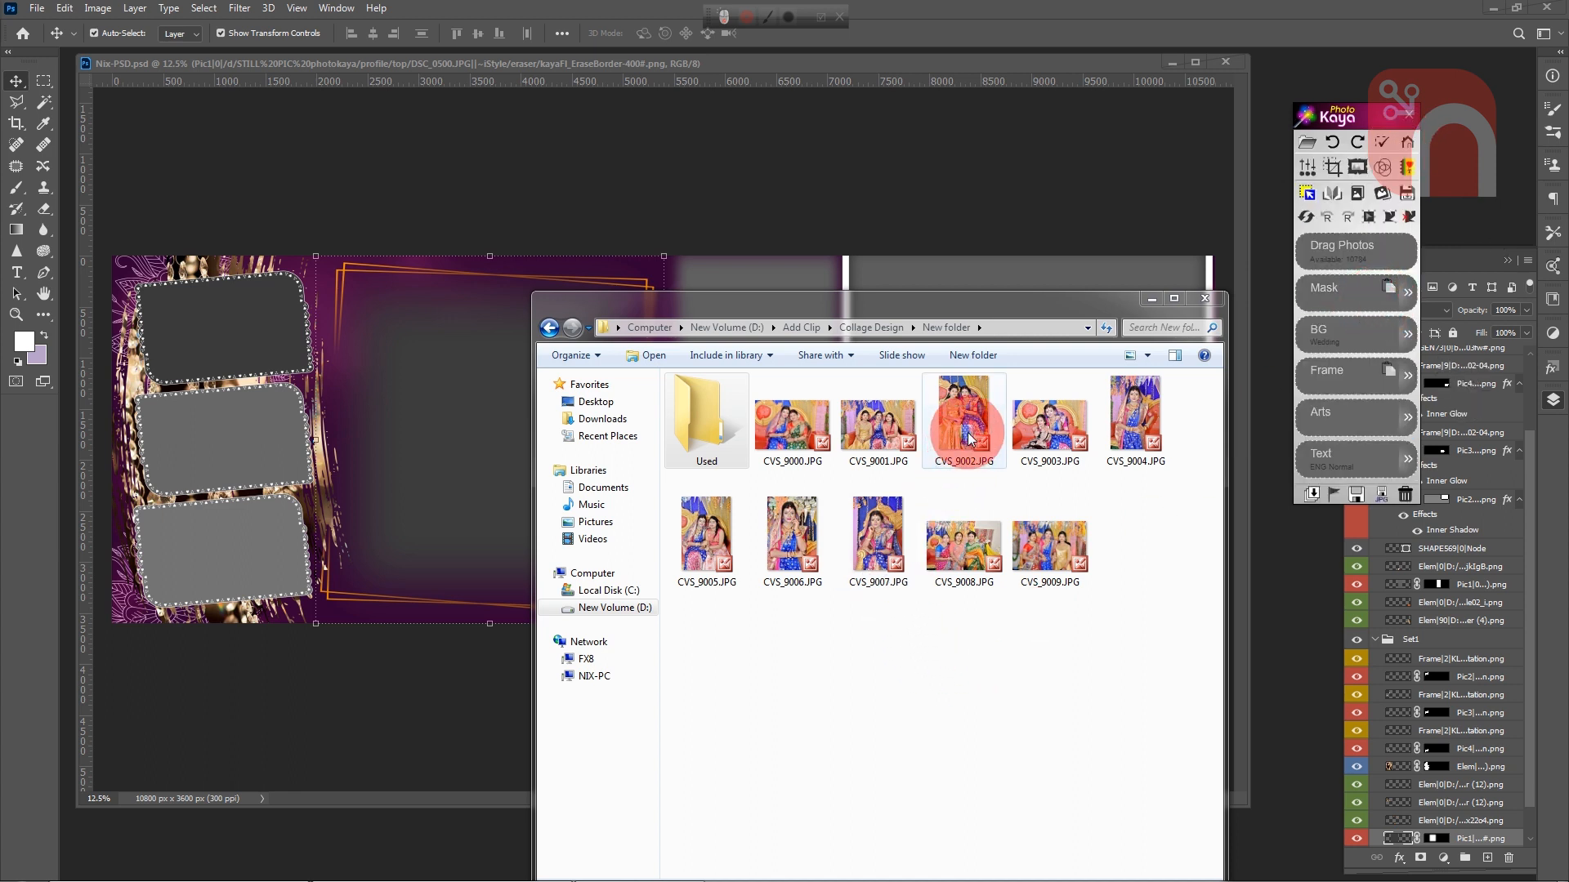
click(875, 546)
drag(875, 545, 1373, 250)
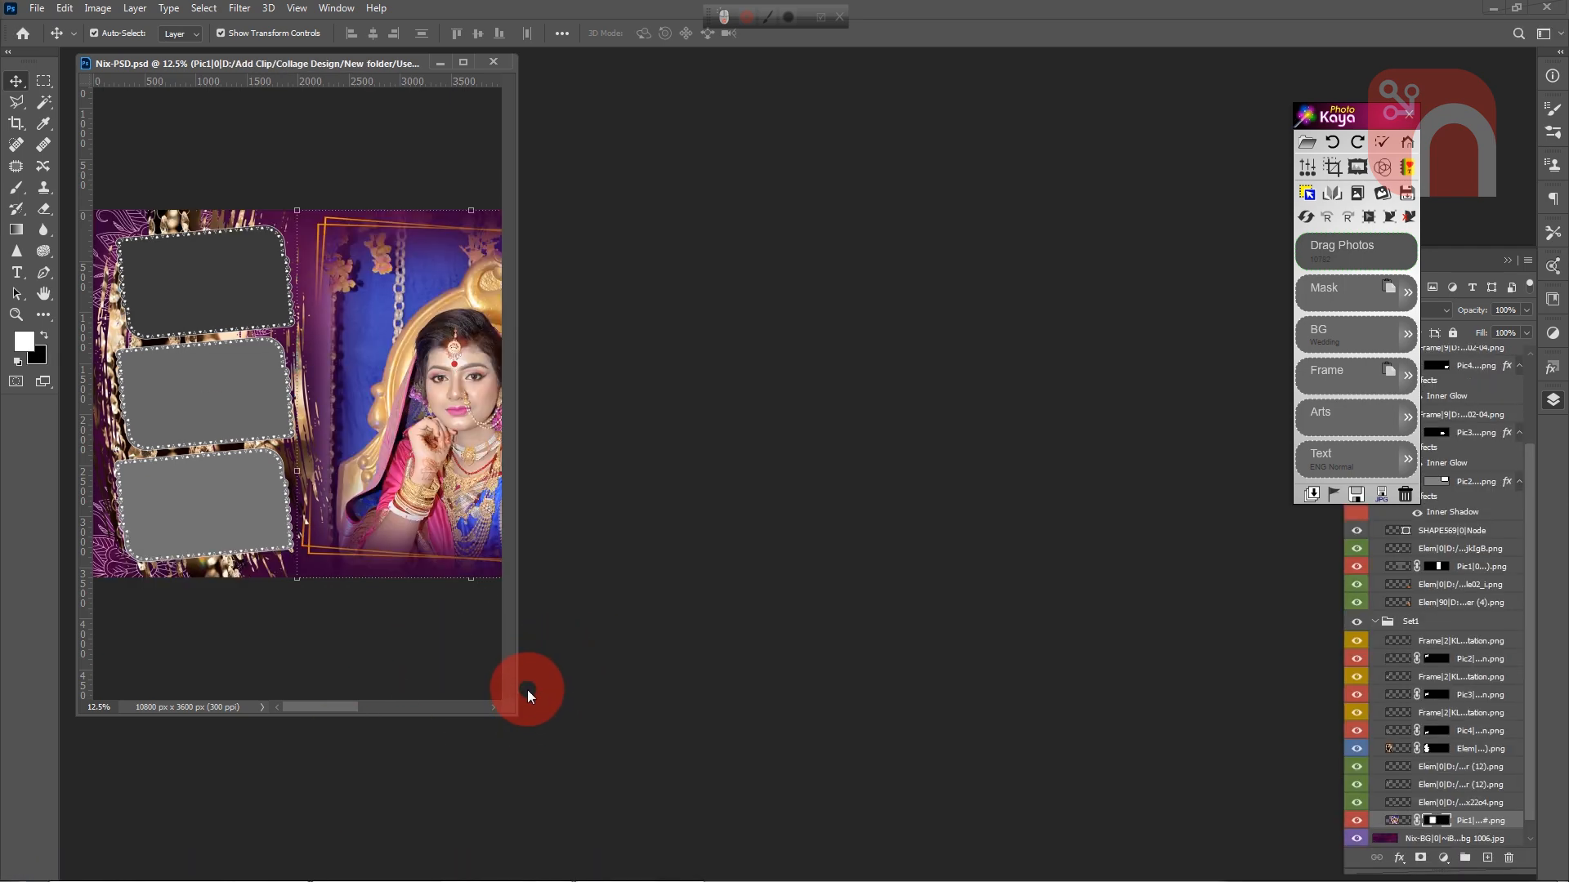
click(464, 63)
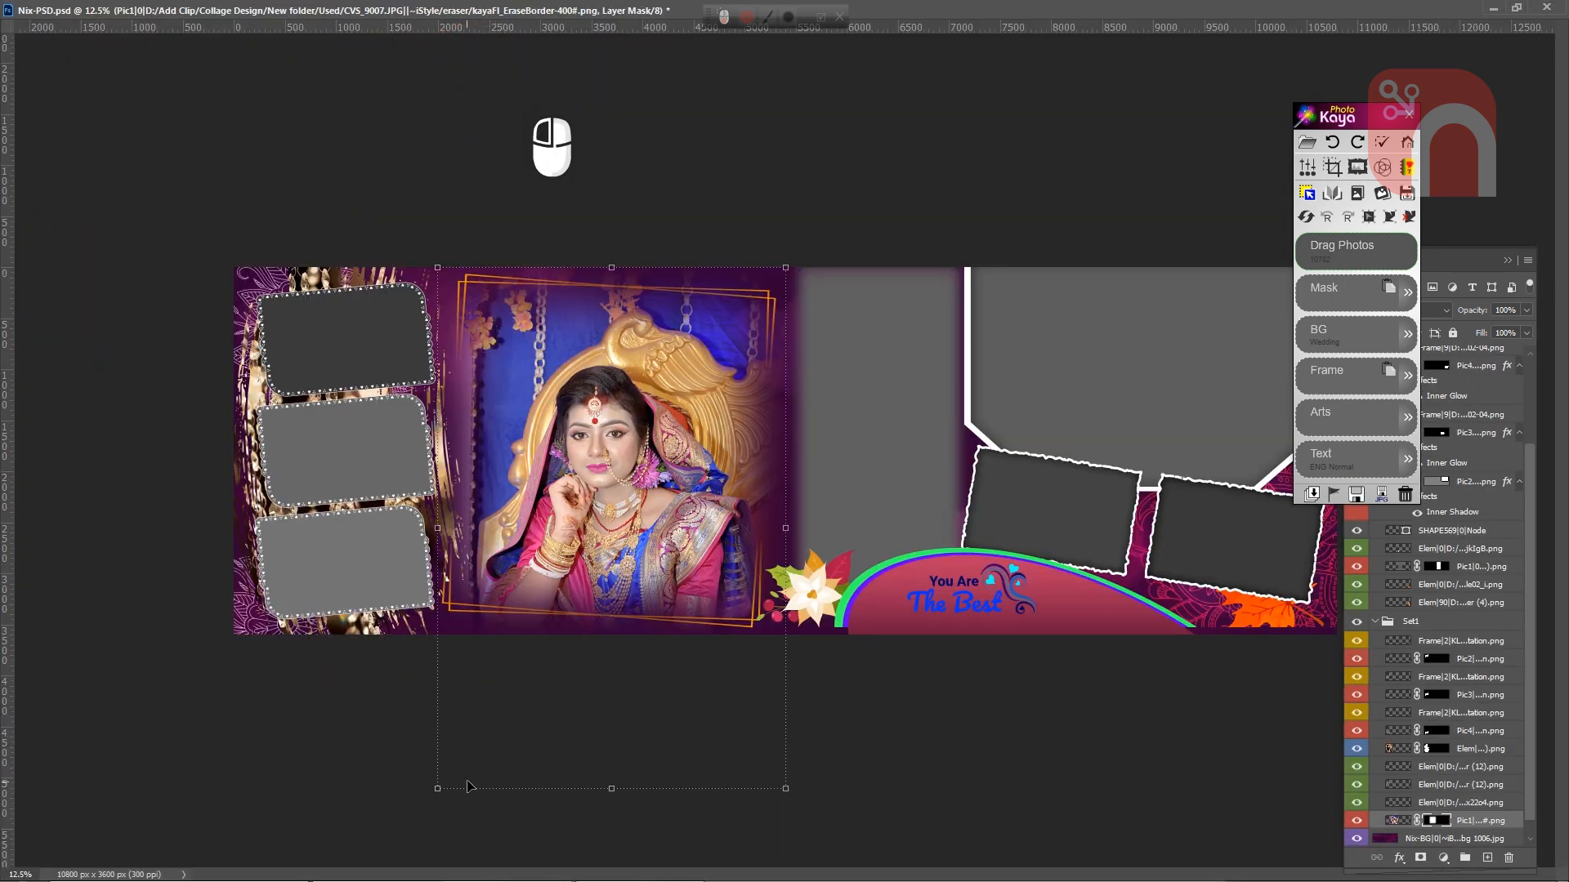
click(258, 870)
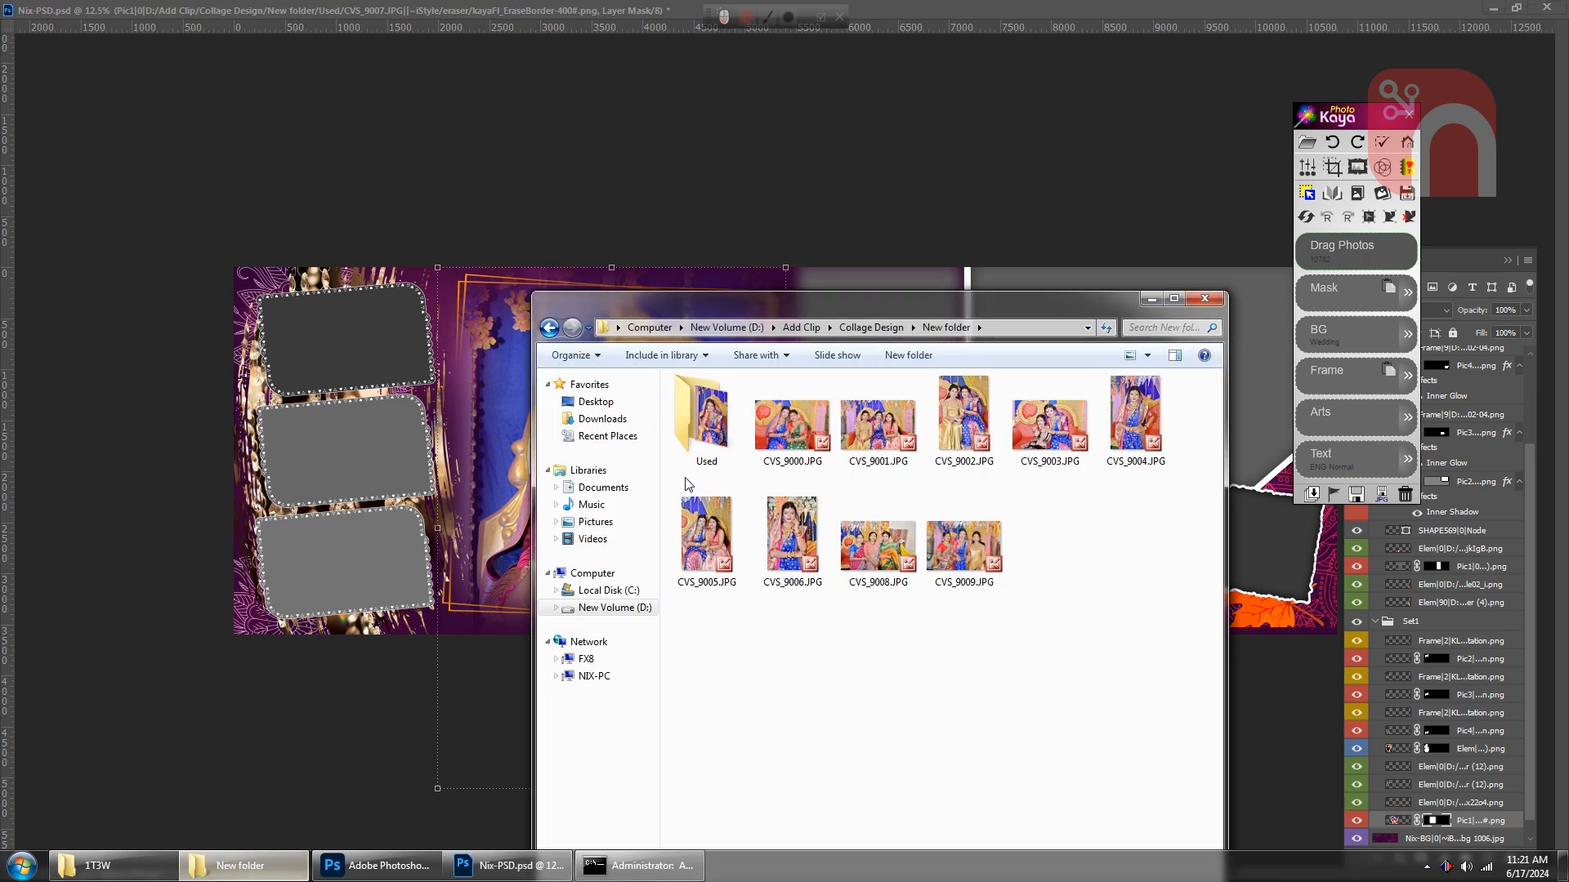
click(703, 456)
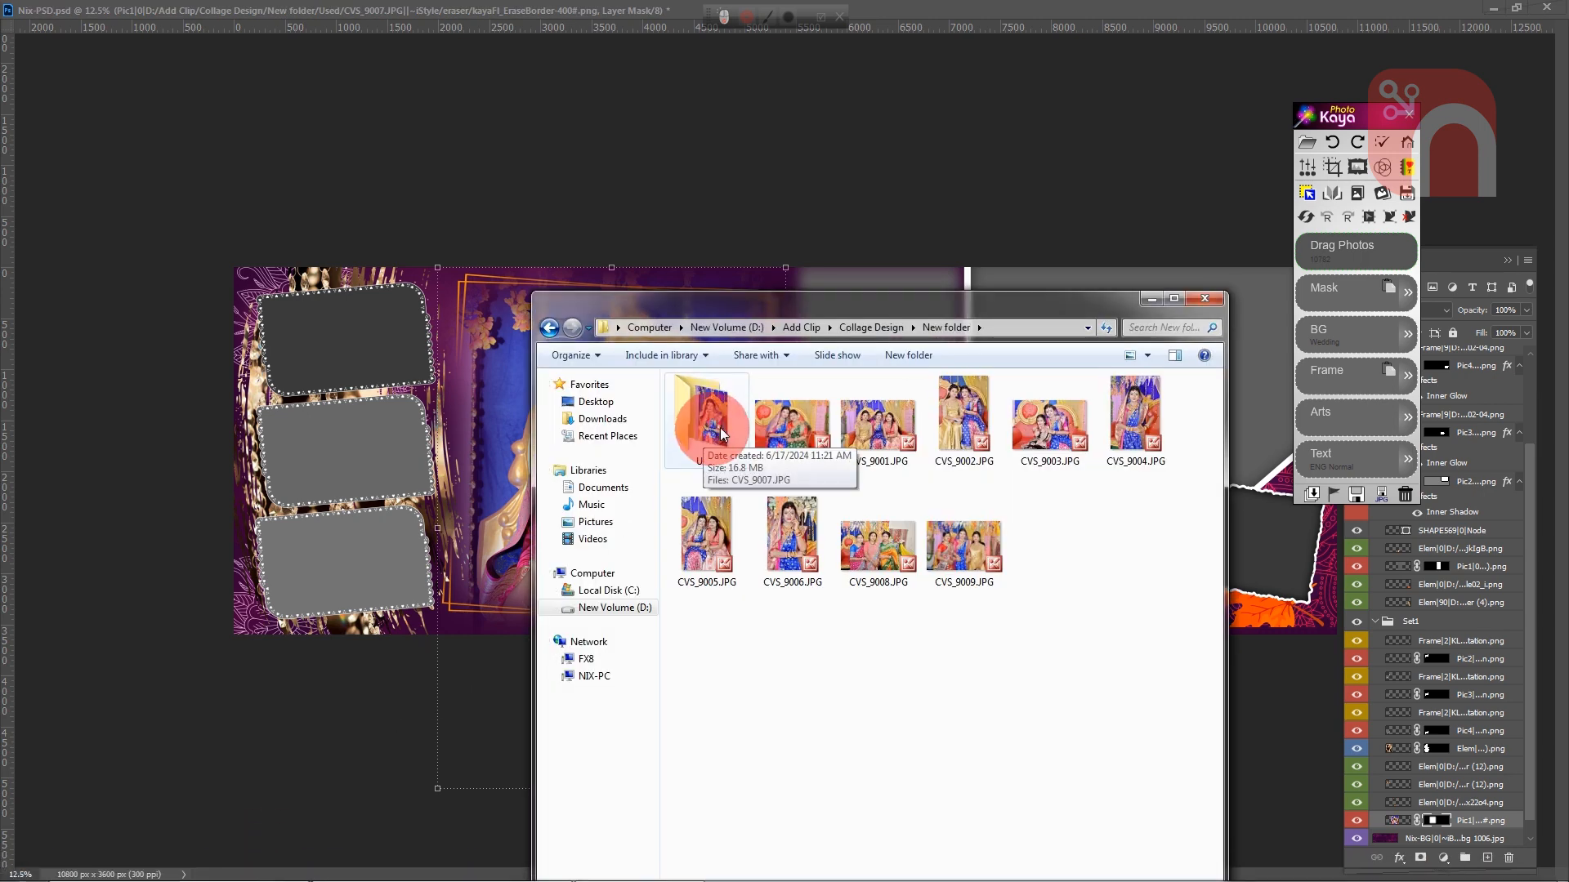
Fill the three stacked dotted-border placeholders together with CVS_9001.JPG, CVS_9008.JPG and CVS_9009.JPG
click(342, 337)
click(341, 438)
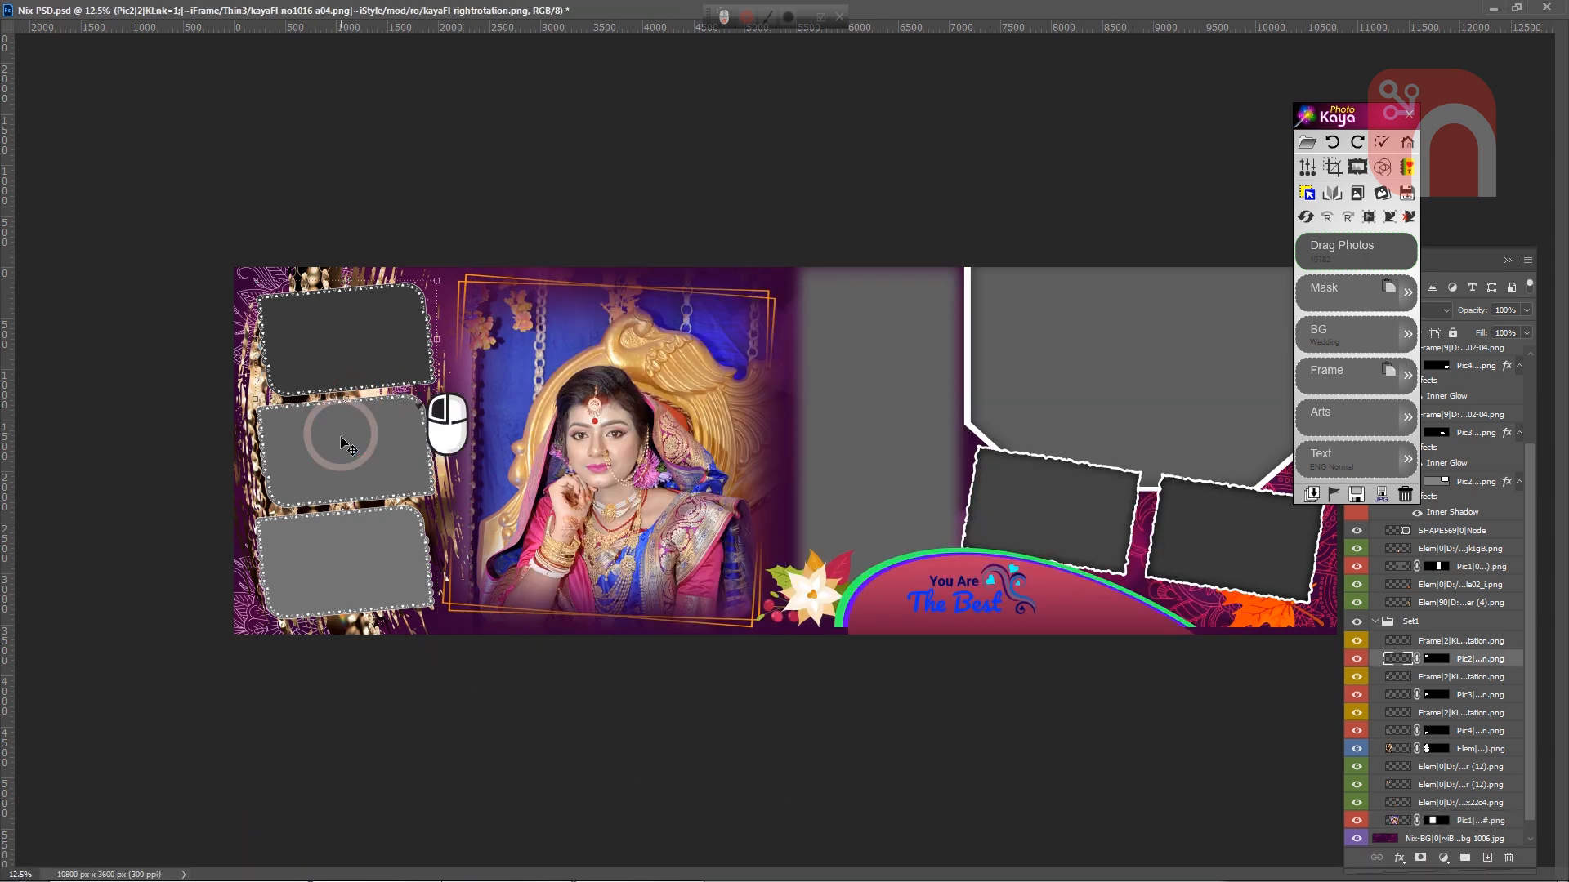
shift+click(346, 452)
shift+click(342, 580)
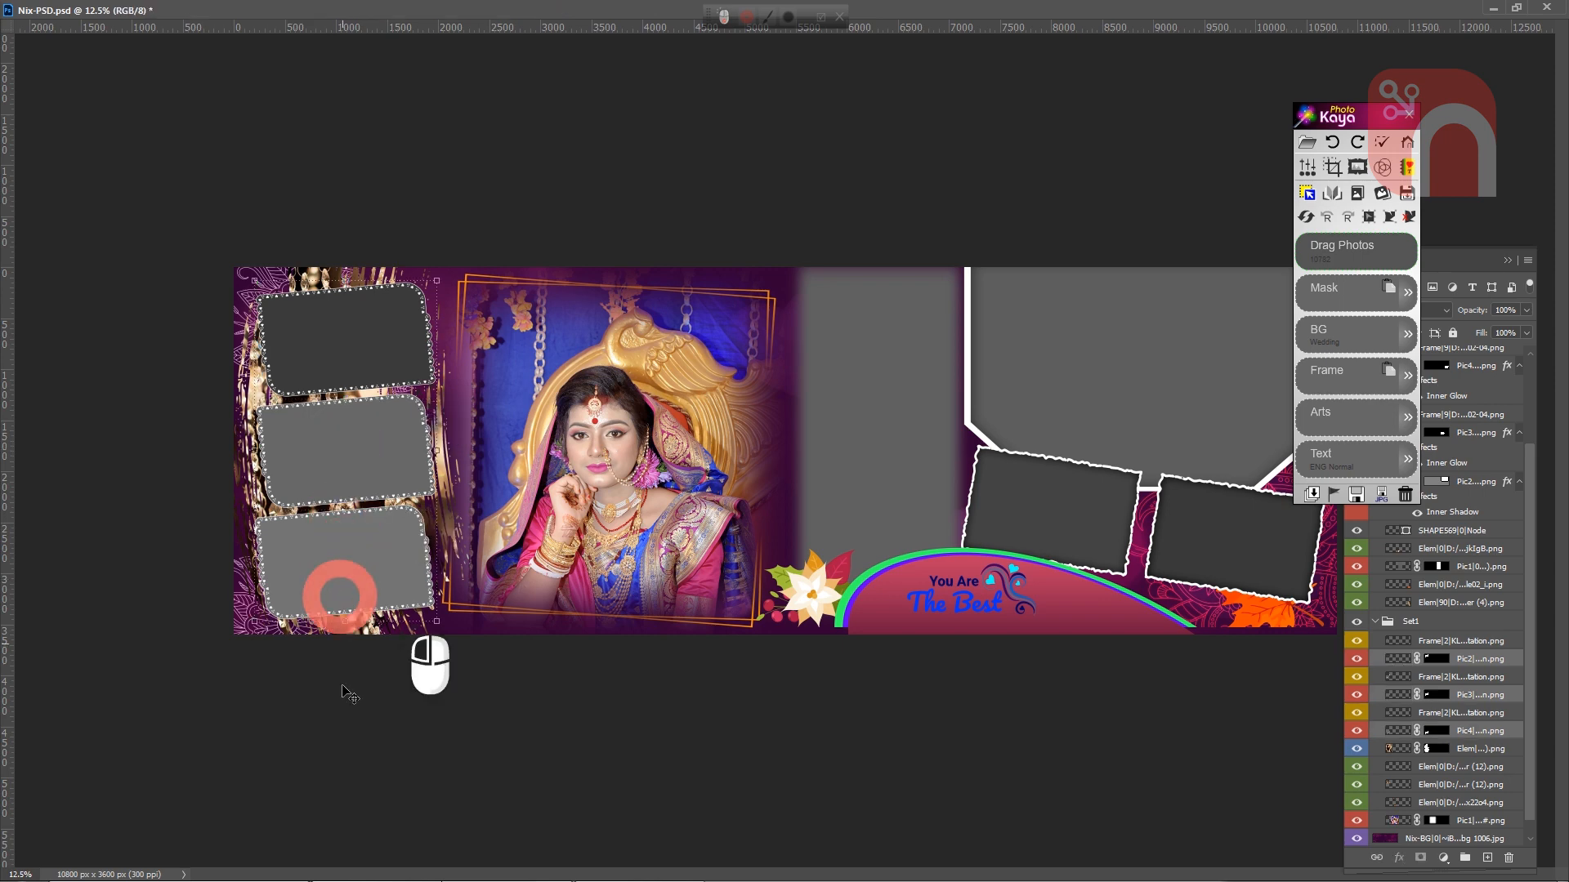
click(291, 866)
click(876, 546)
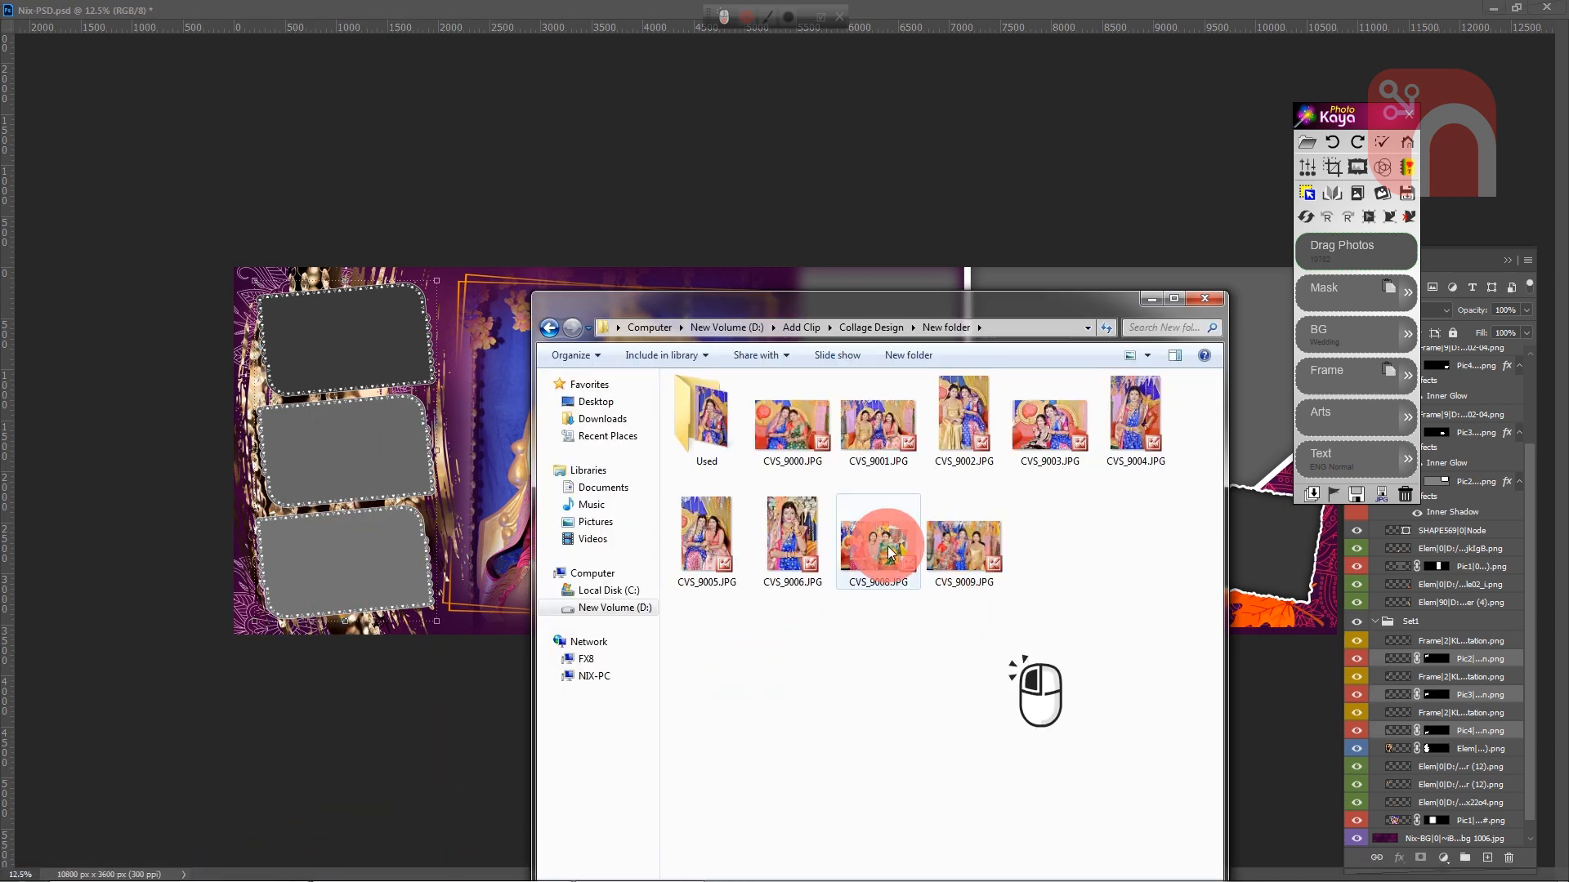
ctrl+click(967, 547)
ctrl+click(902, 419)
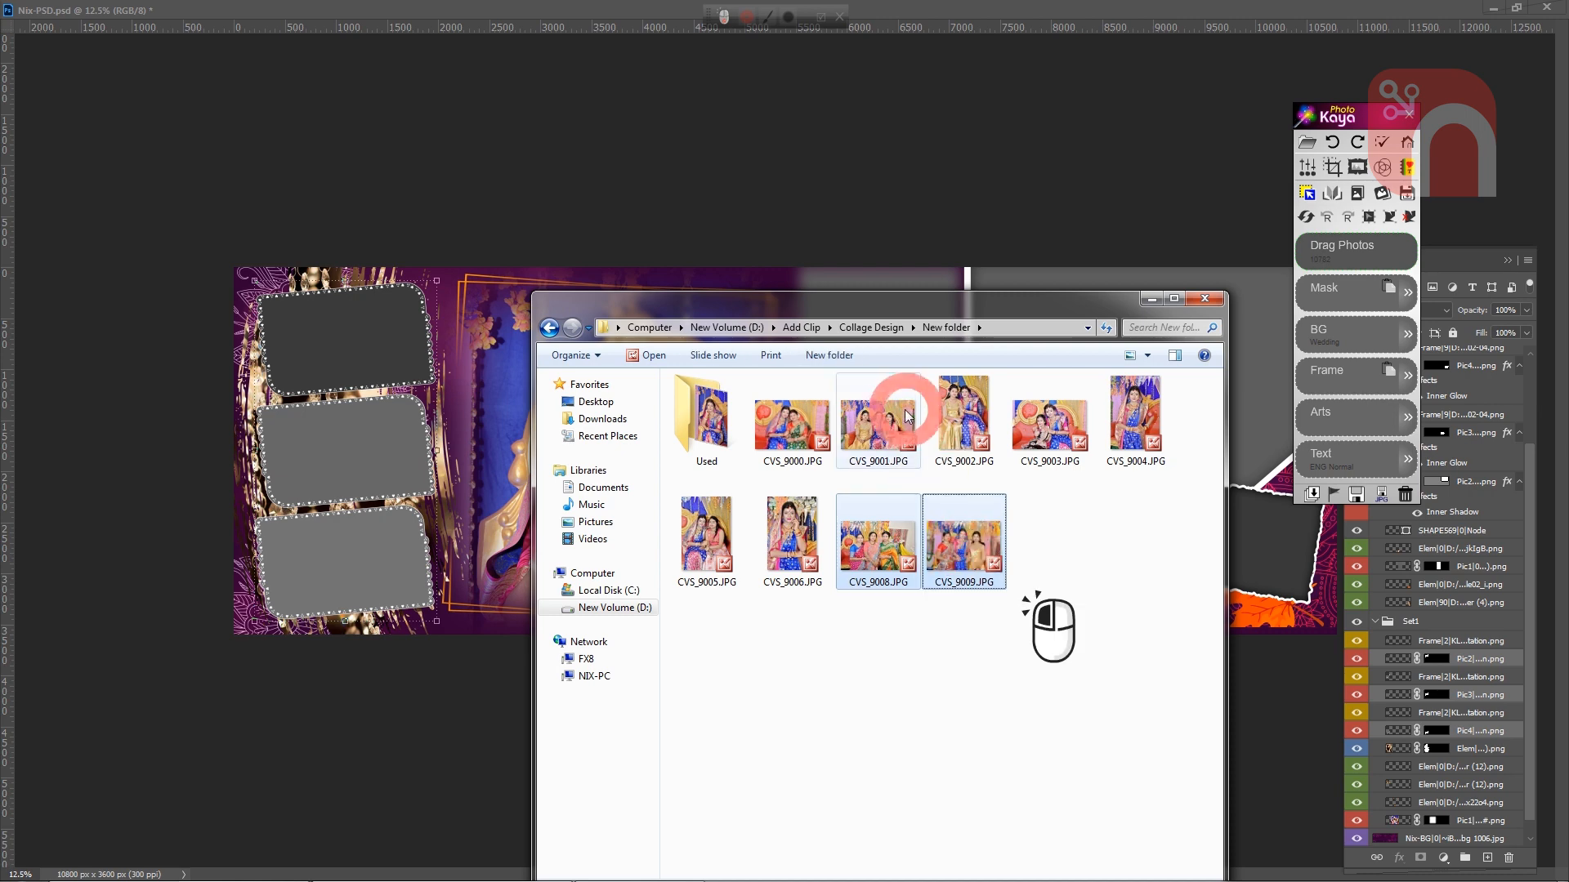
mouse_move(888, 433)
mouse_down()
mouse_move(1323, 266)
mouse_move(1385, 260)
mouse_up()
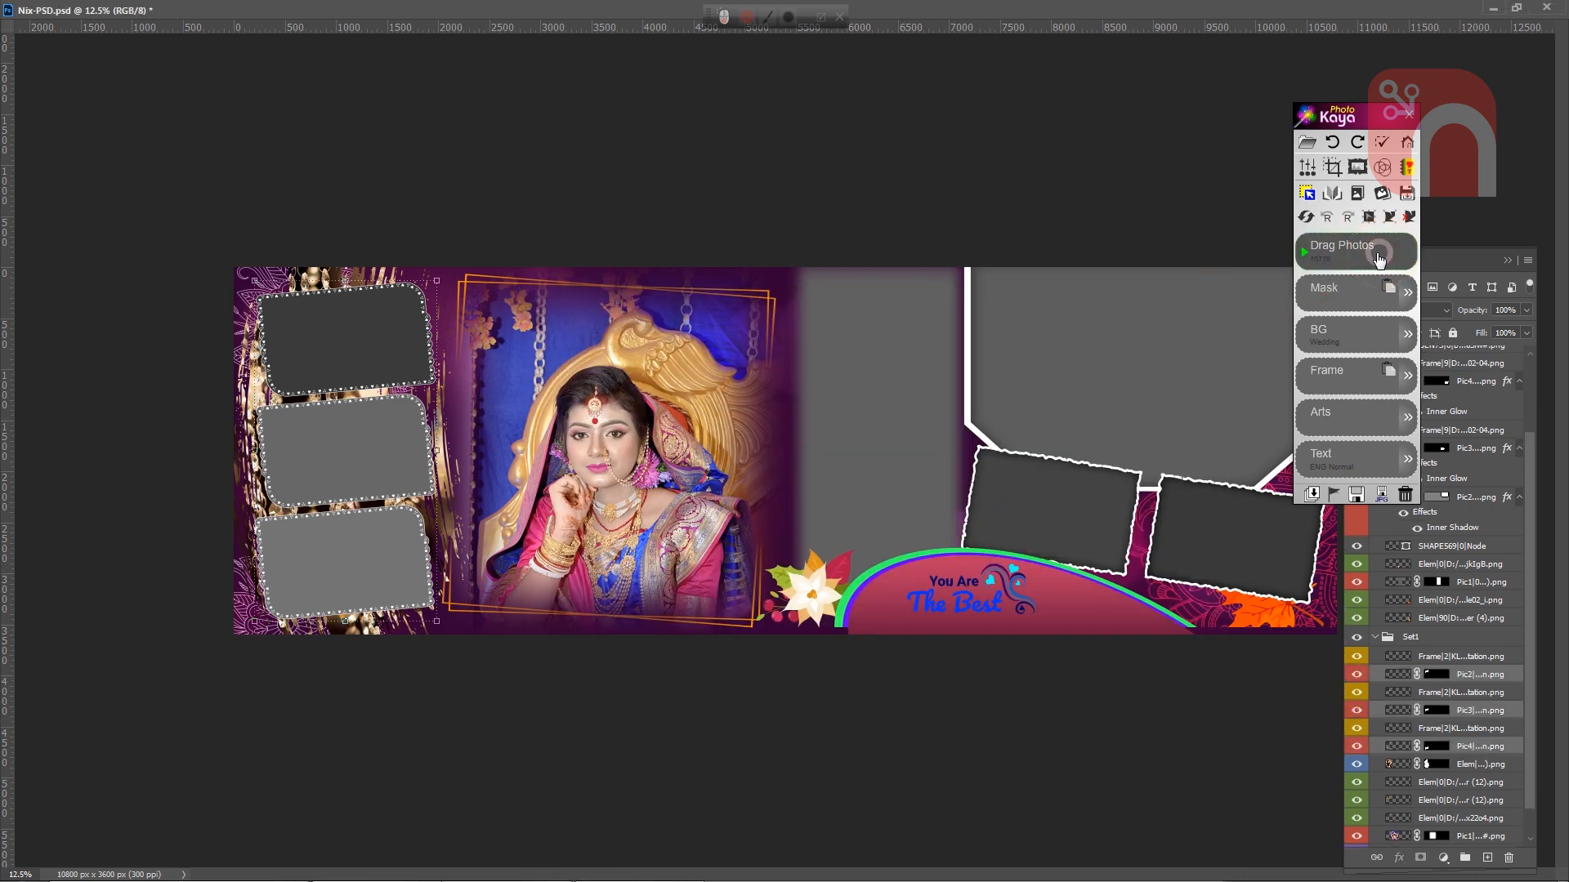
Fill the tall soft-edged placeholder in the middle of the spread with CVS_9004.JPG
click(431, 853)
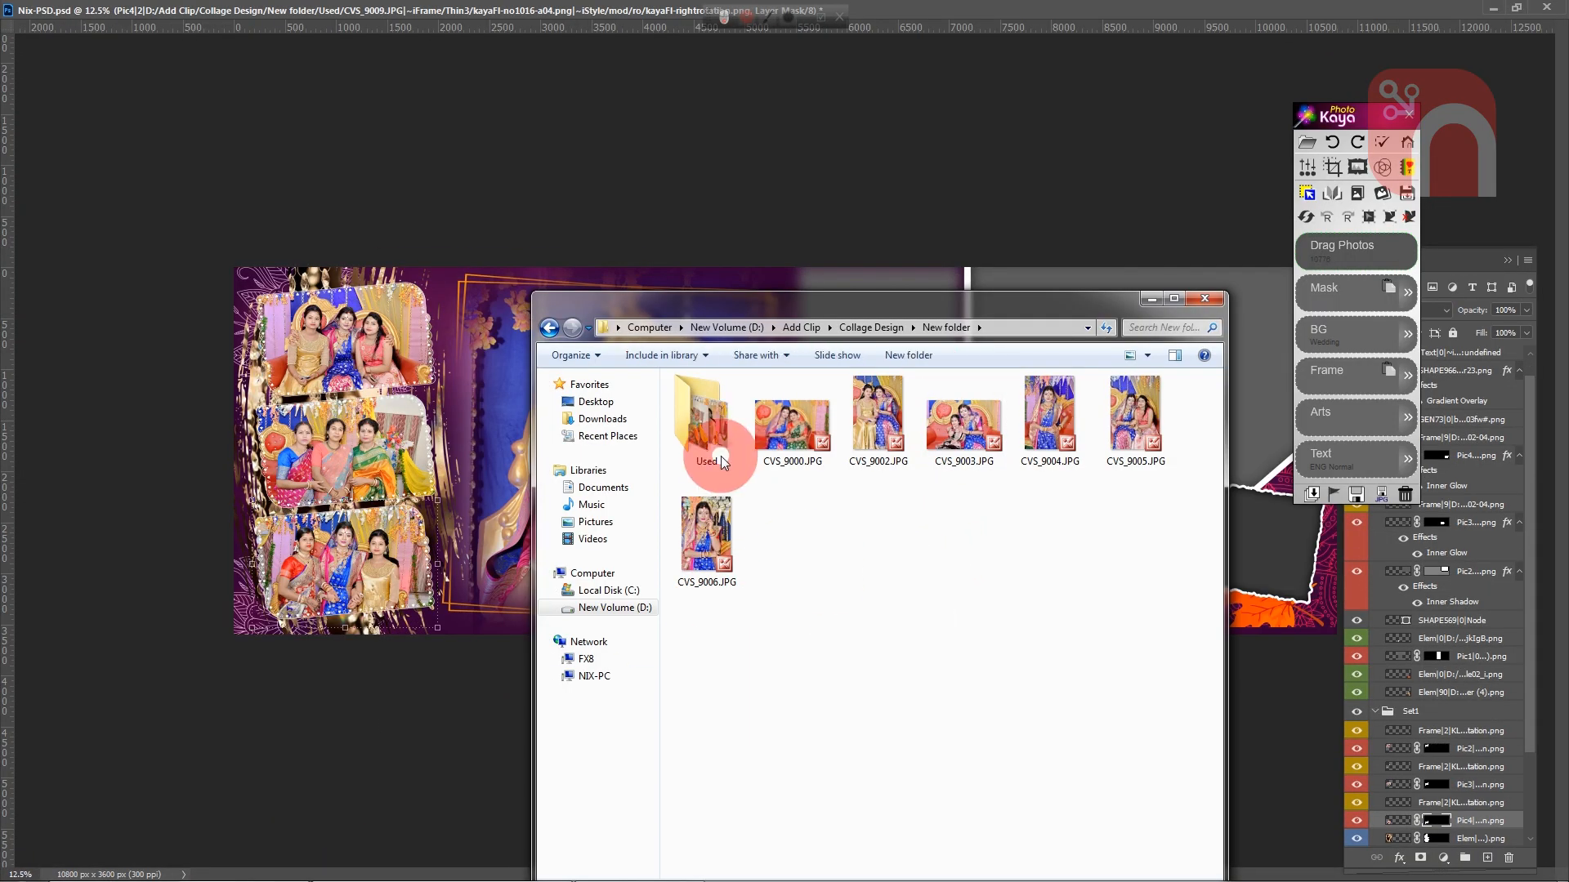
drag(942, 306, 501, 198)
click(888, 336)
click(280, 867)
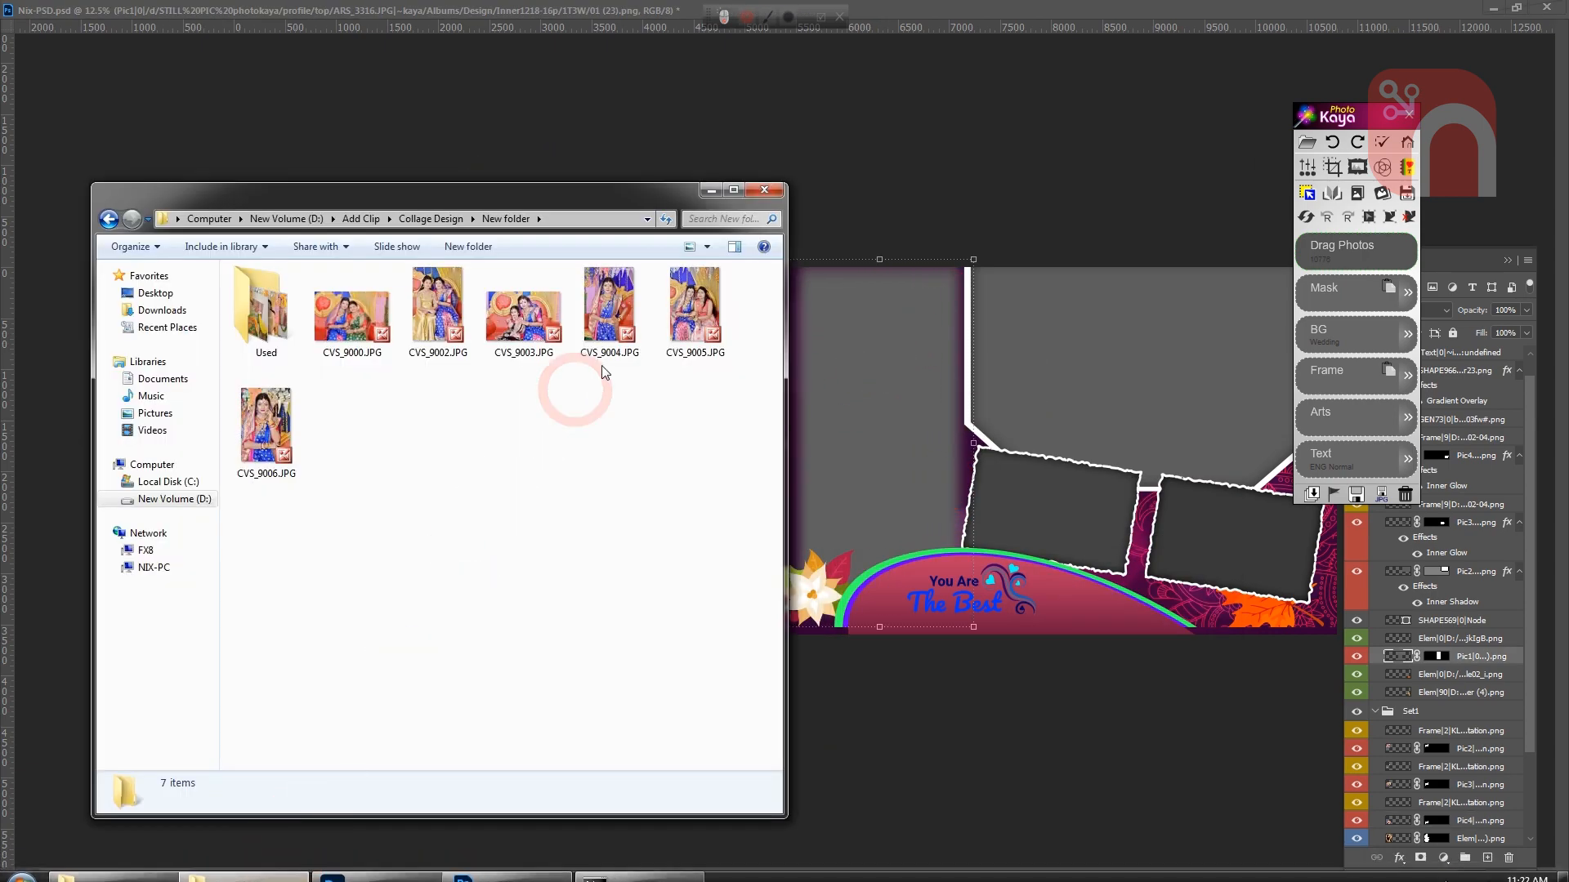
drag(613, 317, 1273, 276)
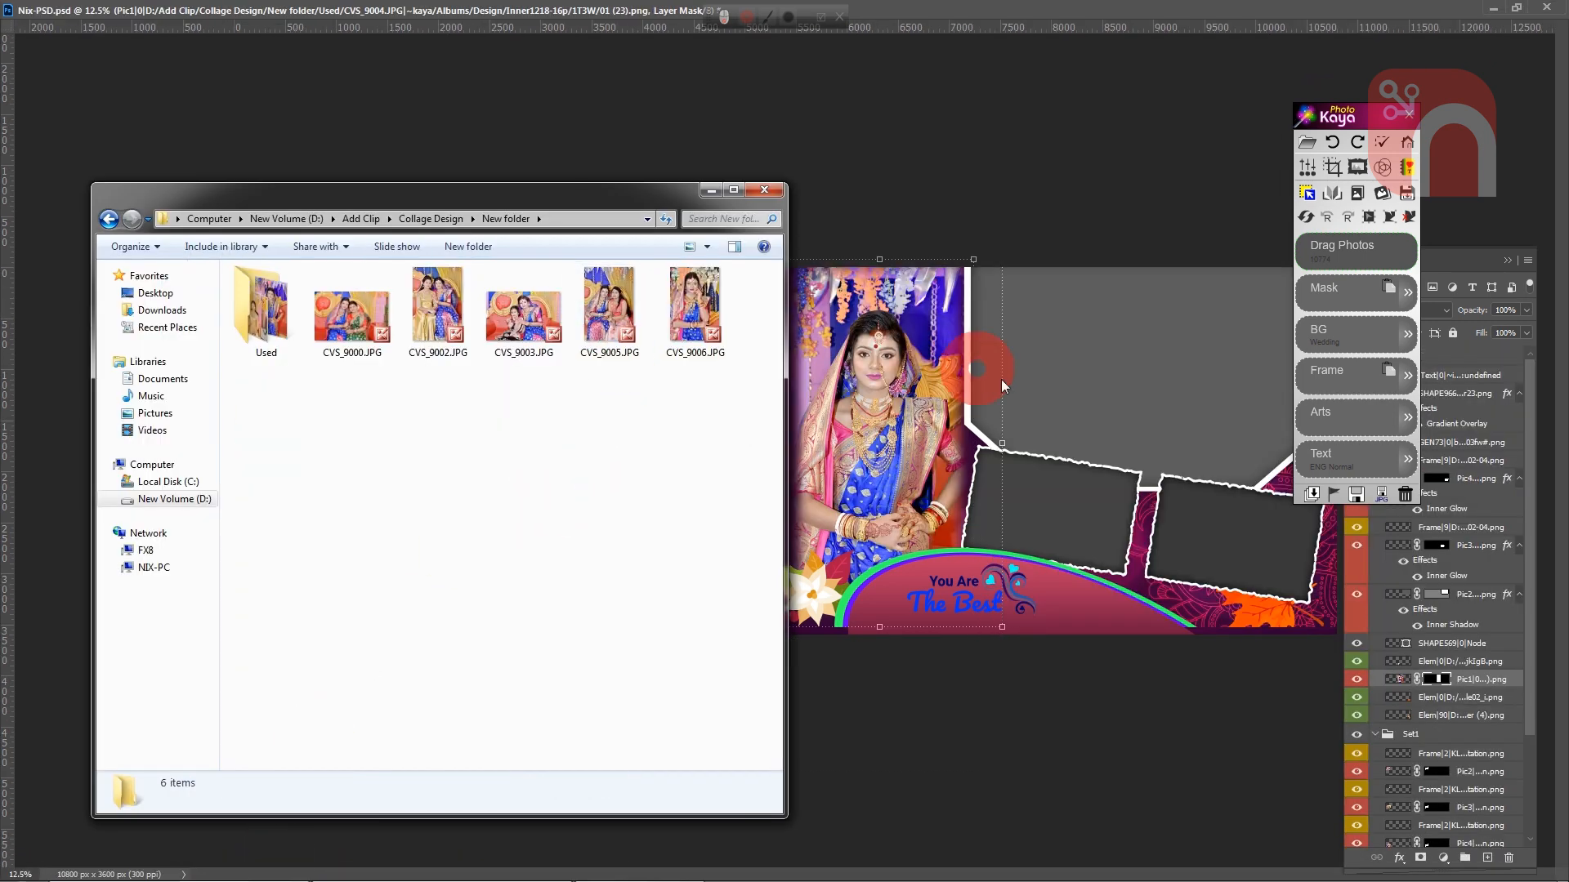
Fill the large white-bordered placeholder above the two tilted frames with CVS_9003.JPG
click(1119, 406)
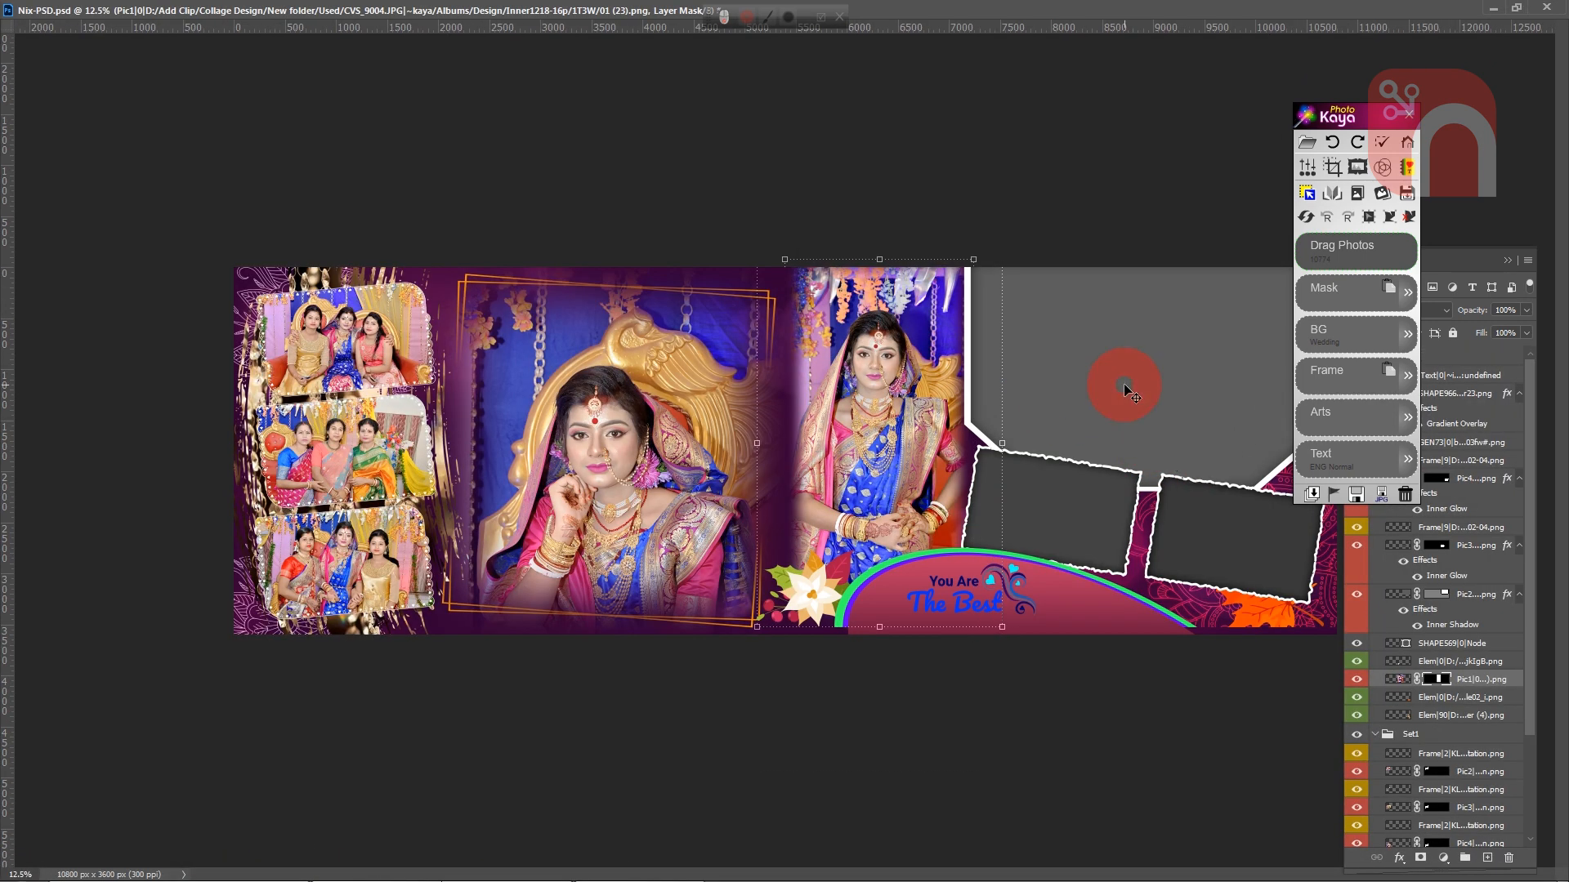
click(1123, 386)
click(282, 868)
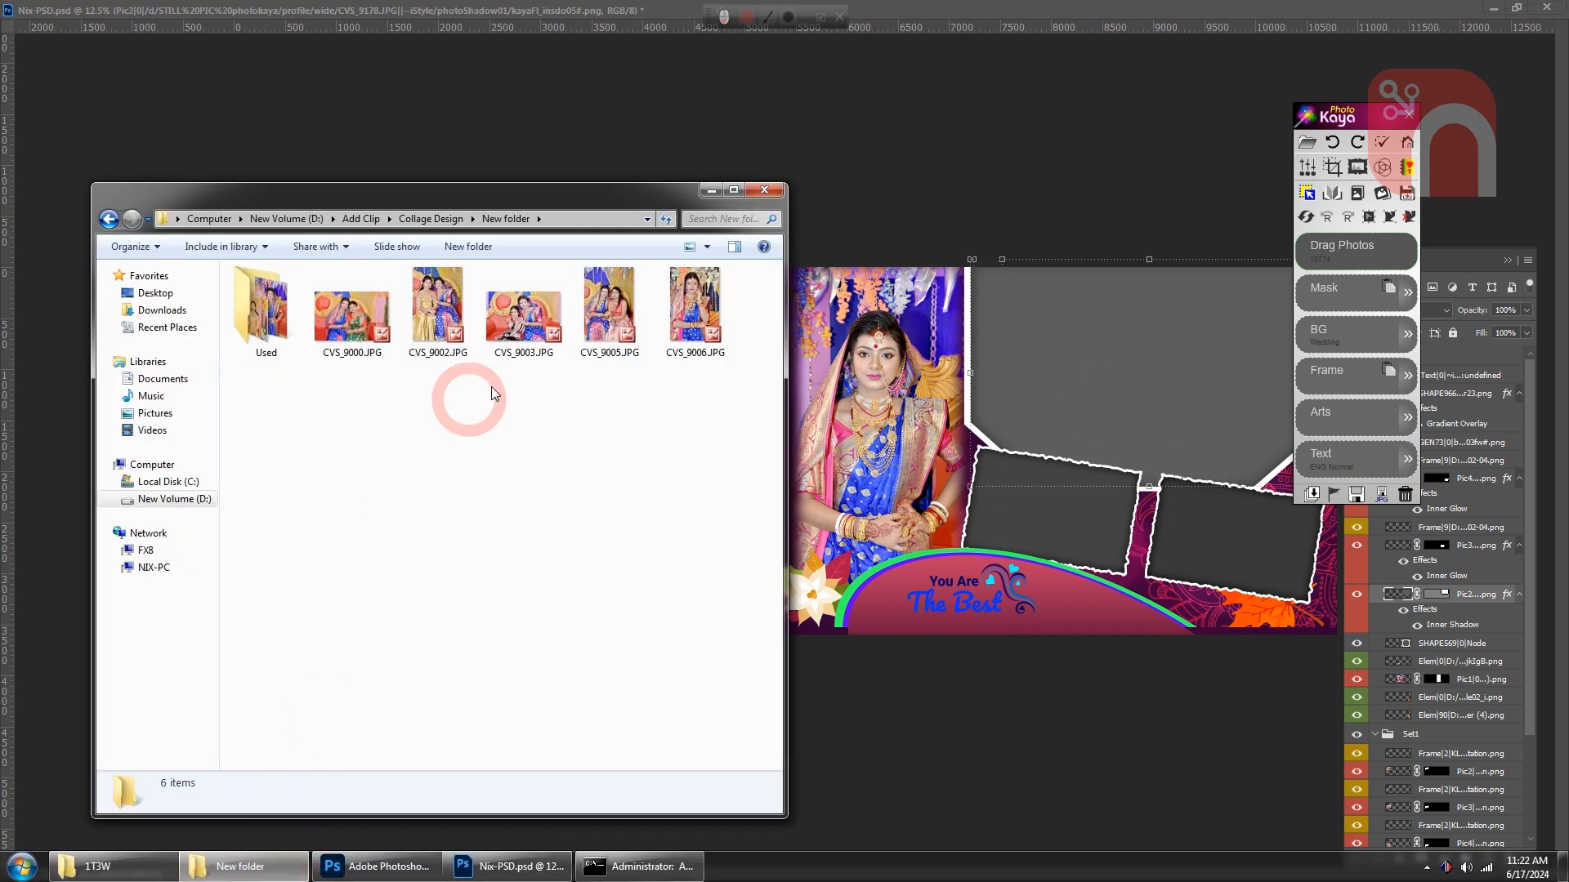
drag(526, 319, 1352, 266)
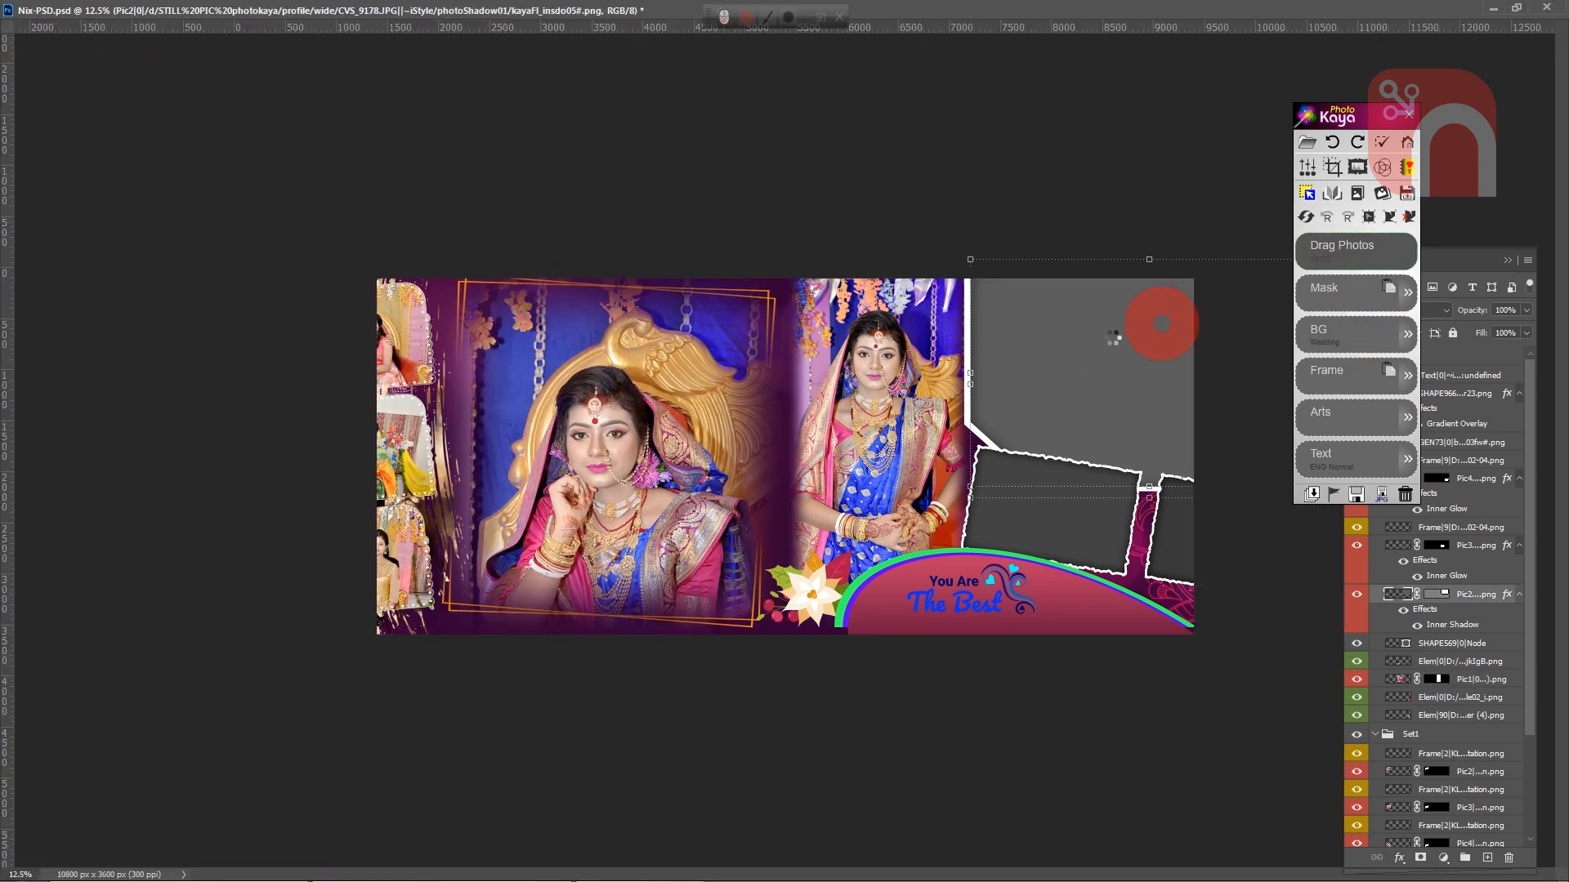
Fill the two small tilted white-edged placeholders together with CVS_9000.JPG and CVS_9005.JPG
click(282, 867)
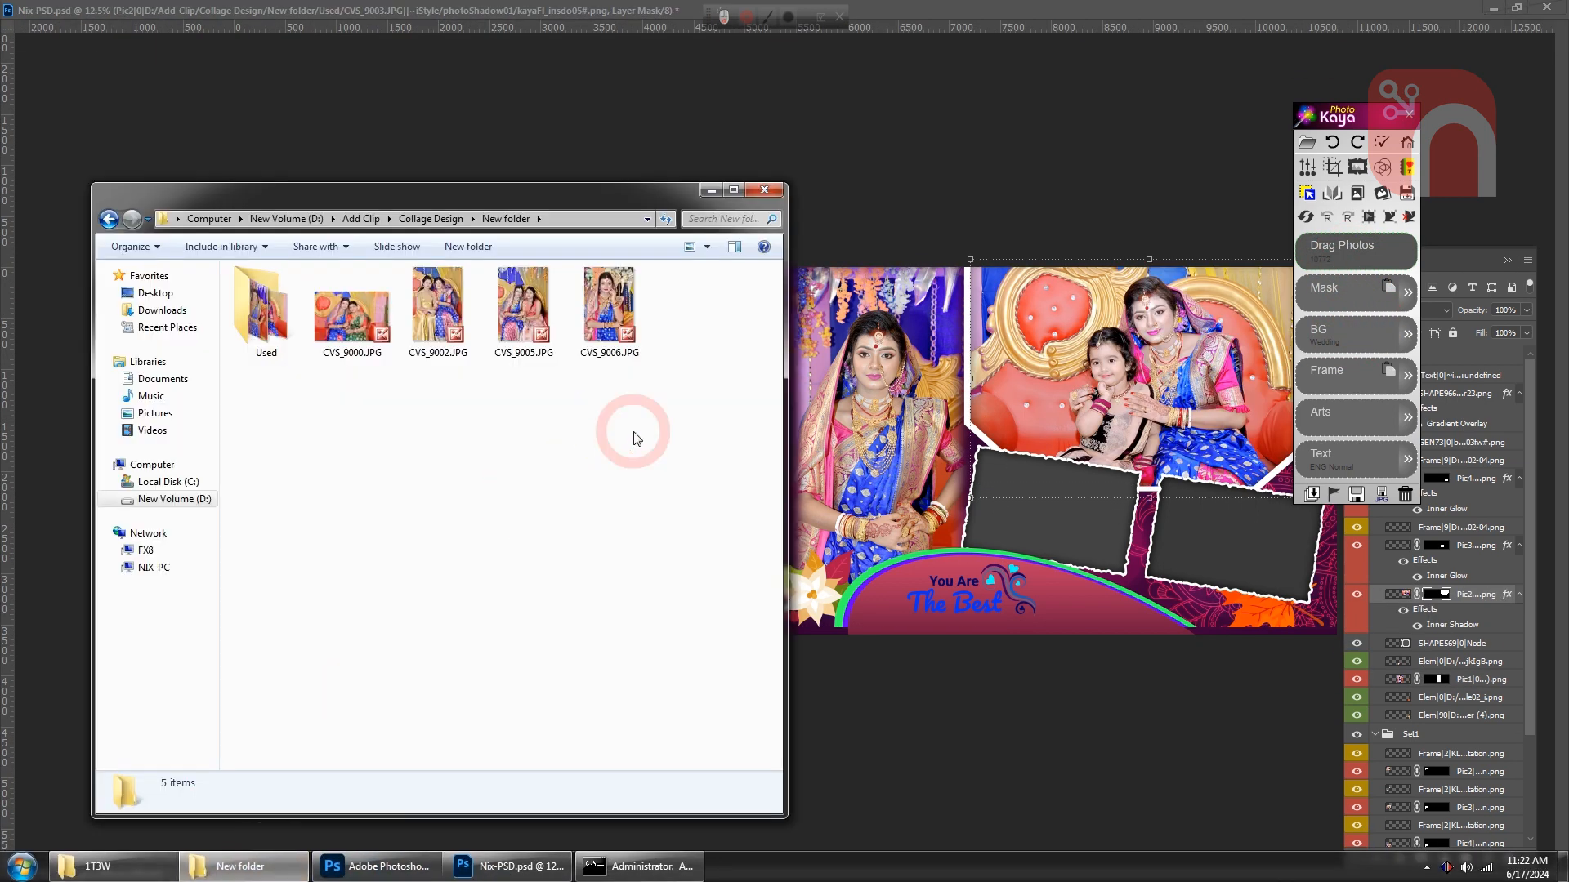
click(1071, 522)
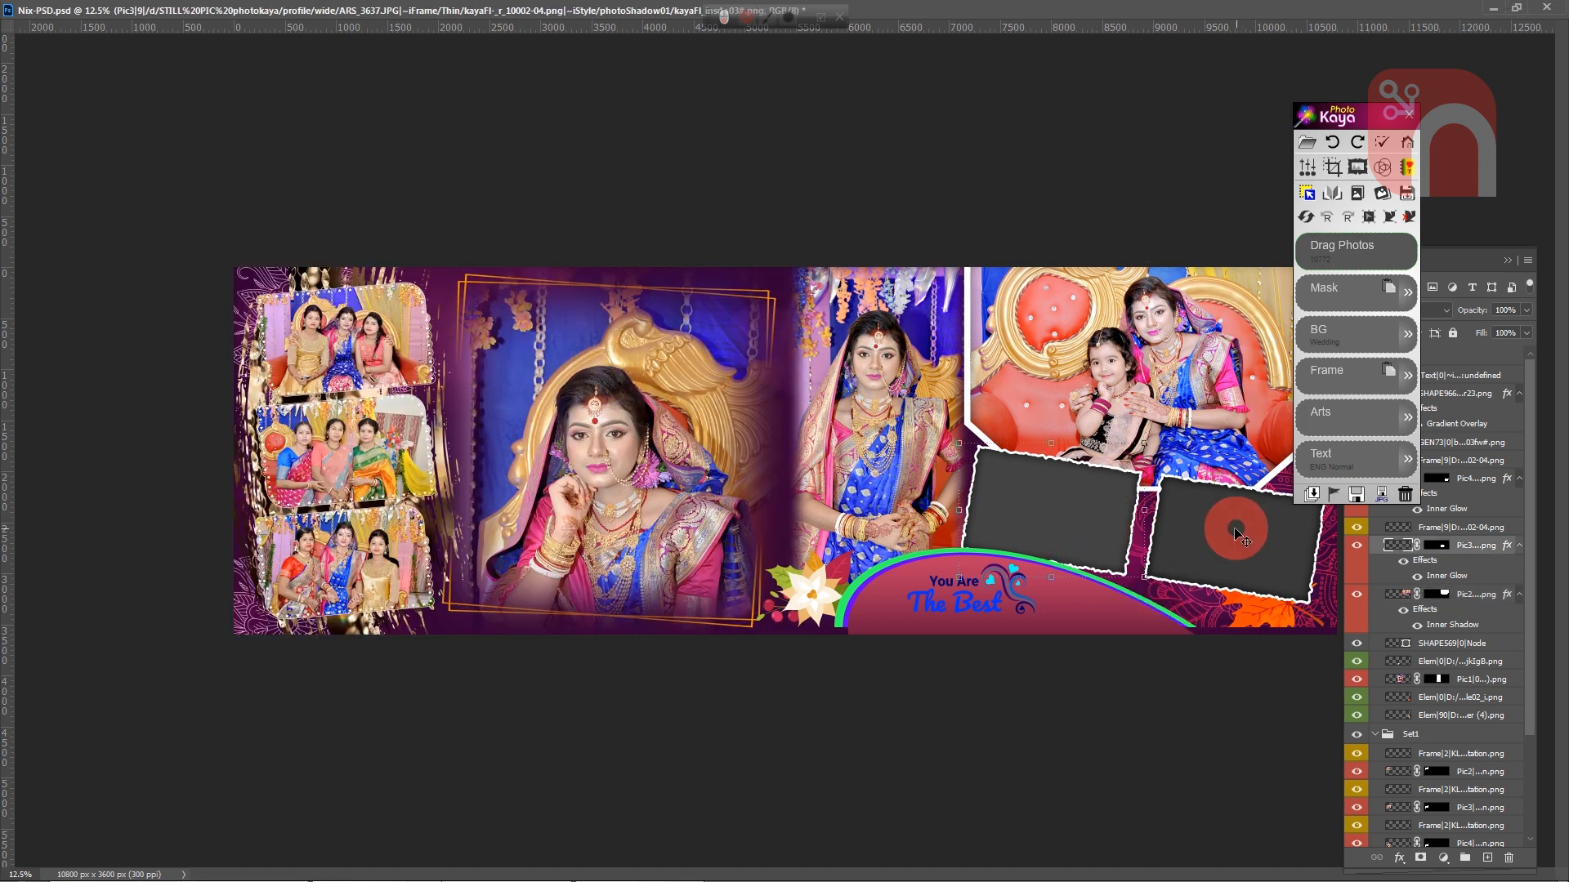
click(281, 868)
click(351, 331)
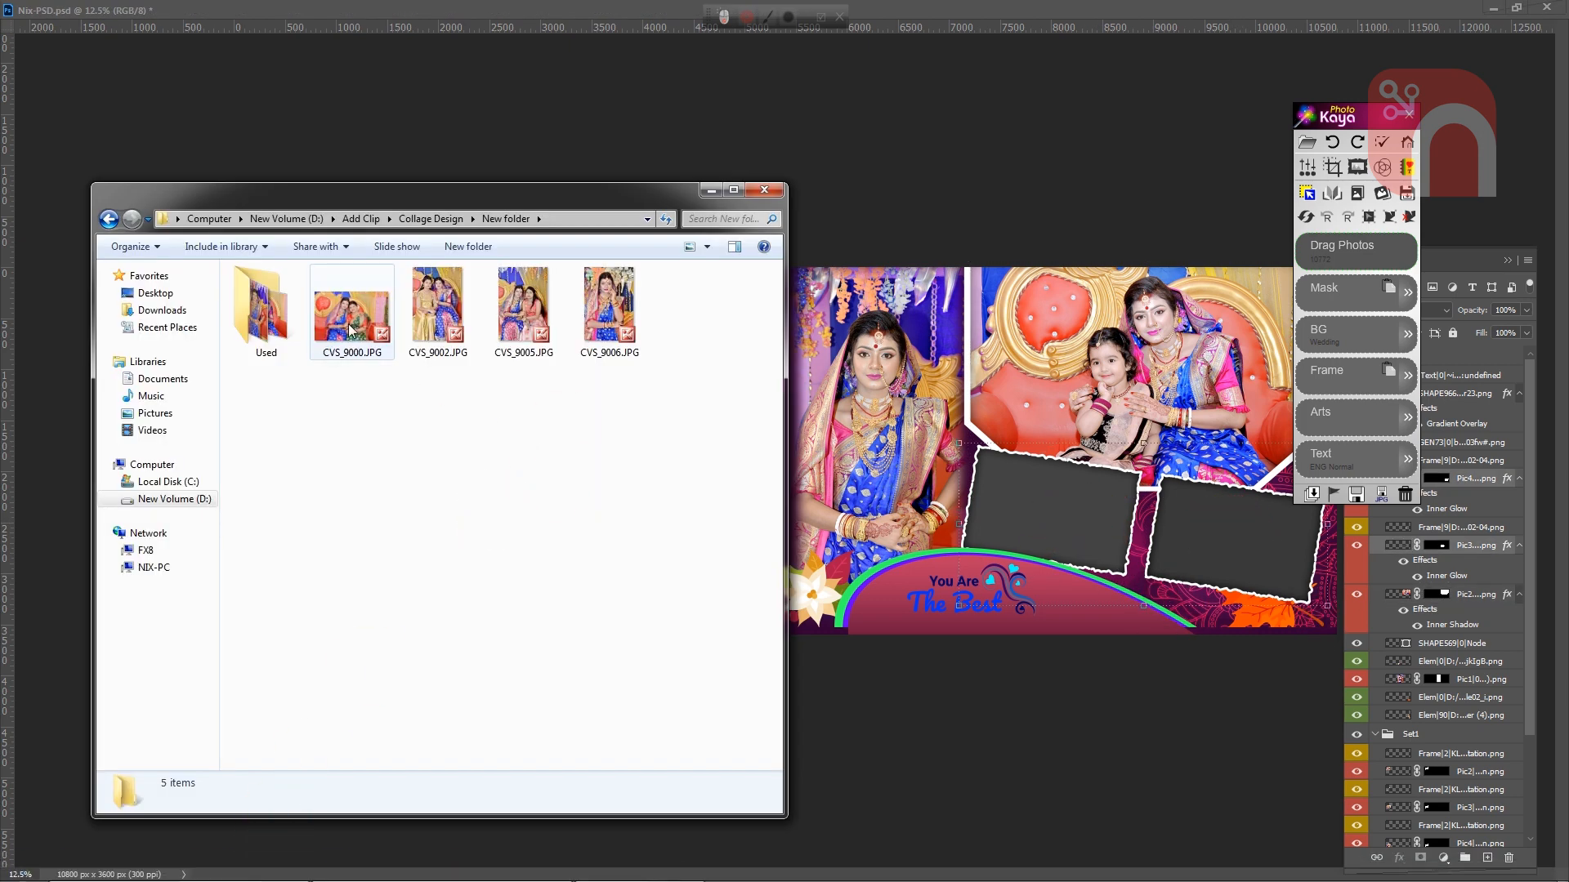
ctrl+click(427, 335)
Move all photos from the Used subfolder back into New folder
click(525, 705)
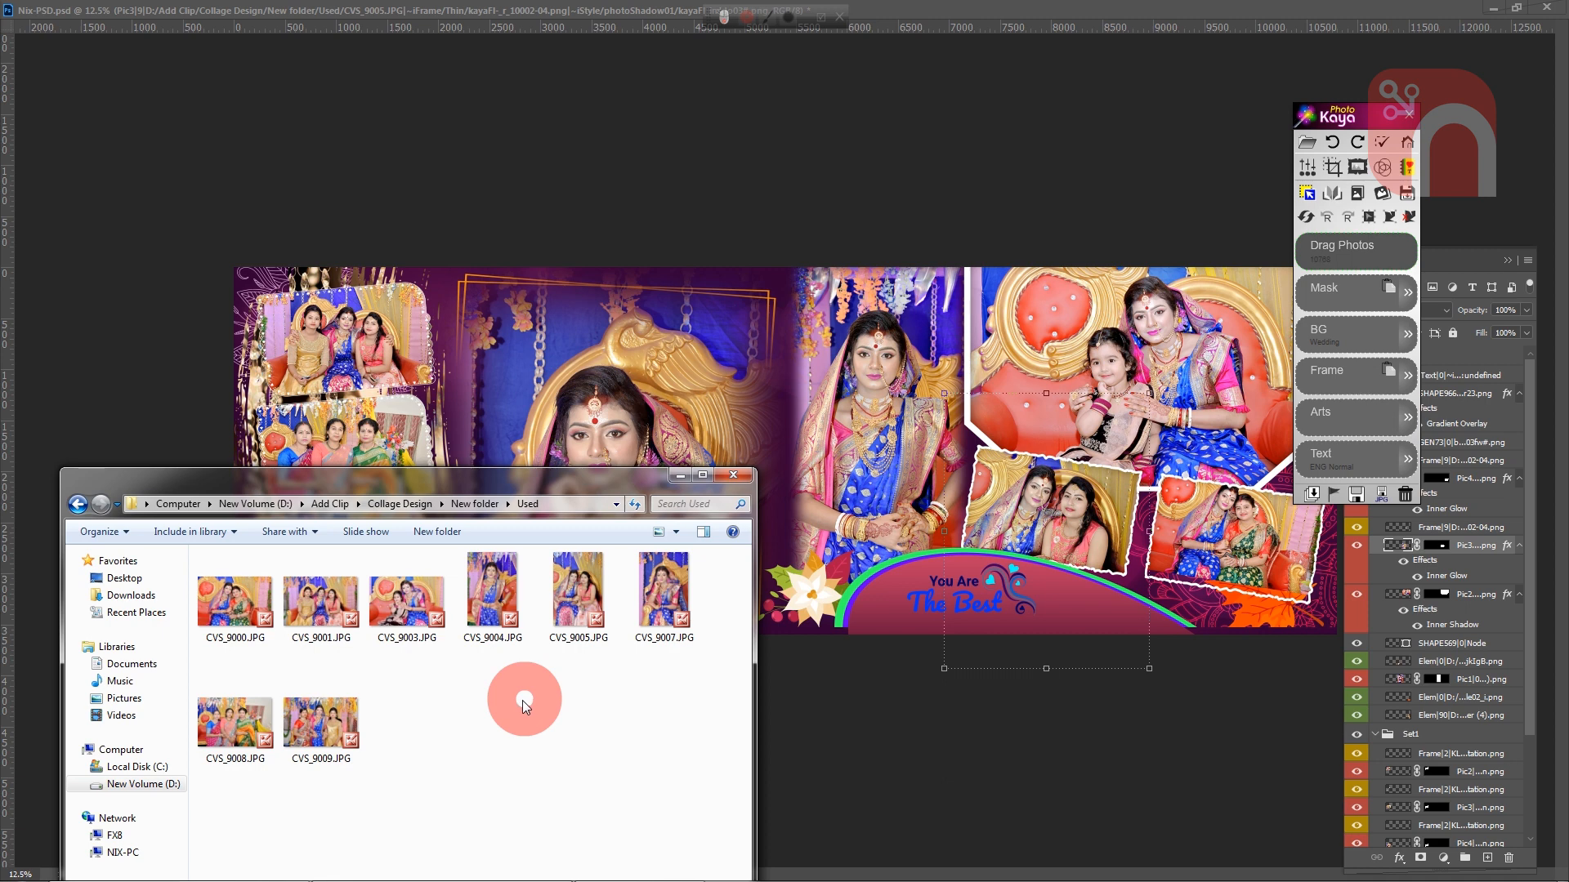
drag(711, 780, 237, 583)
right_click(238, 584)
click(295, 471)
click(459, 504)
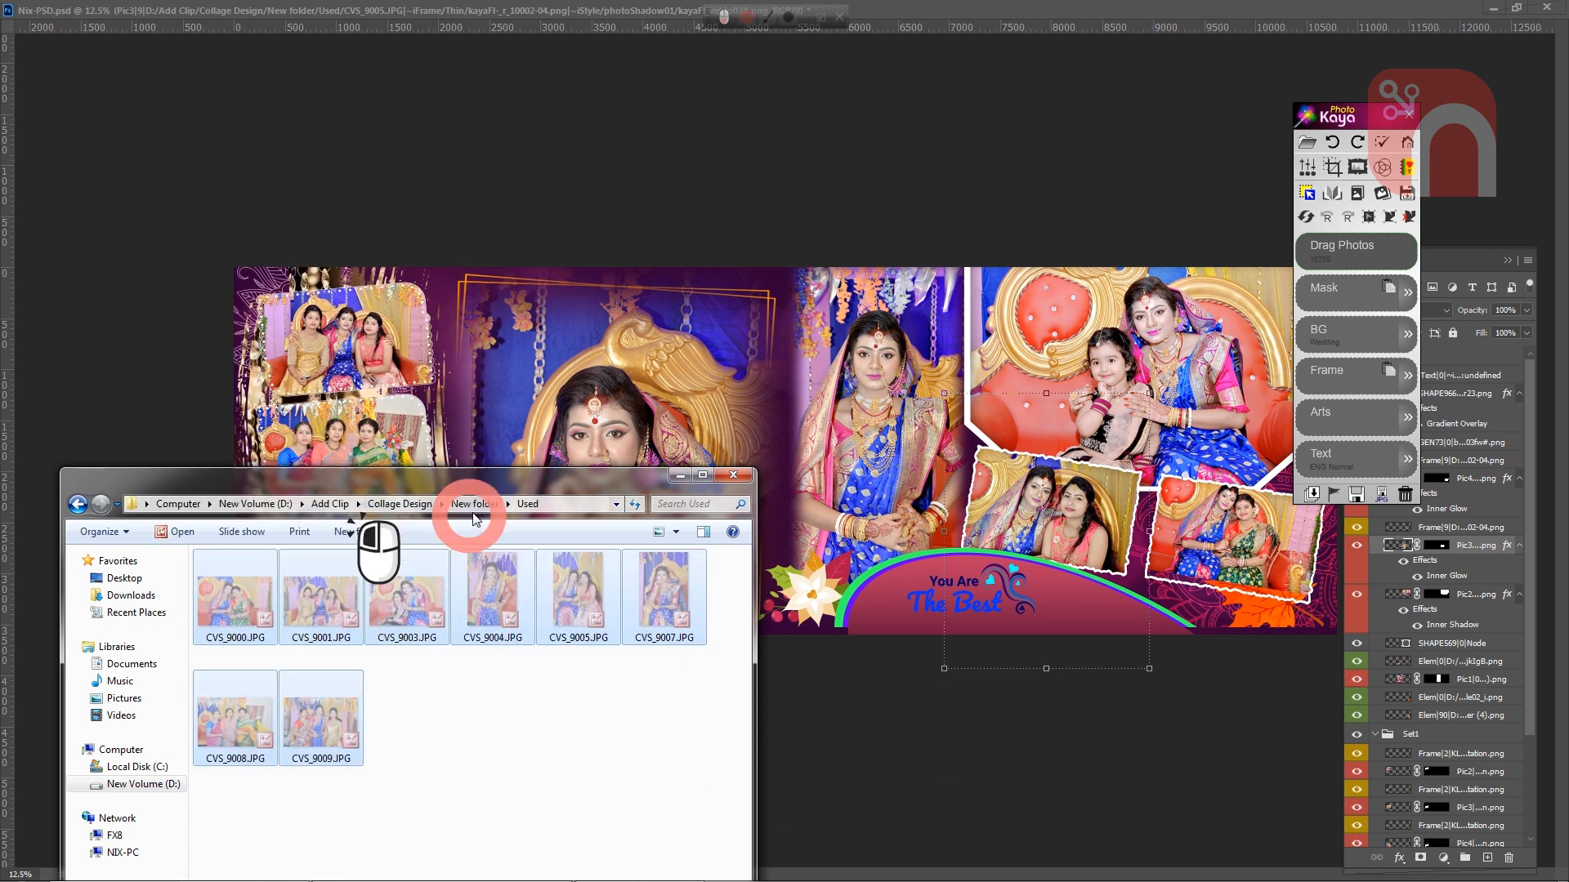
right_click(615, 651)
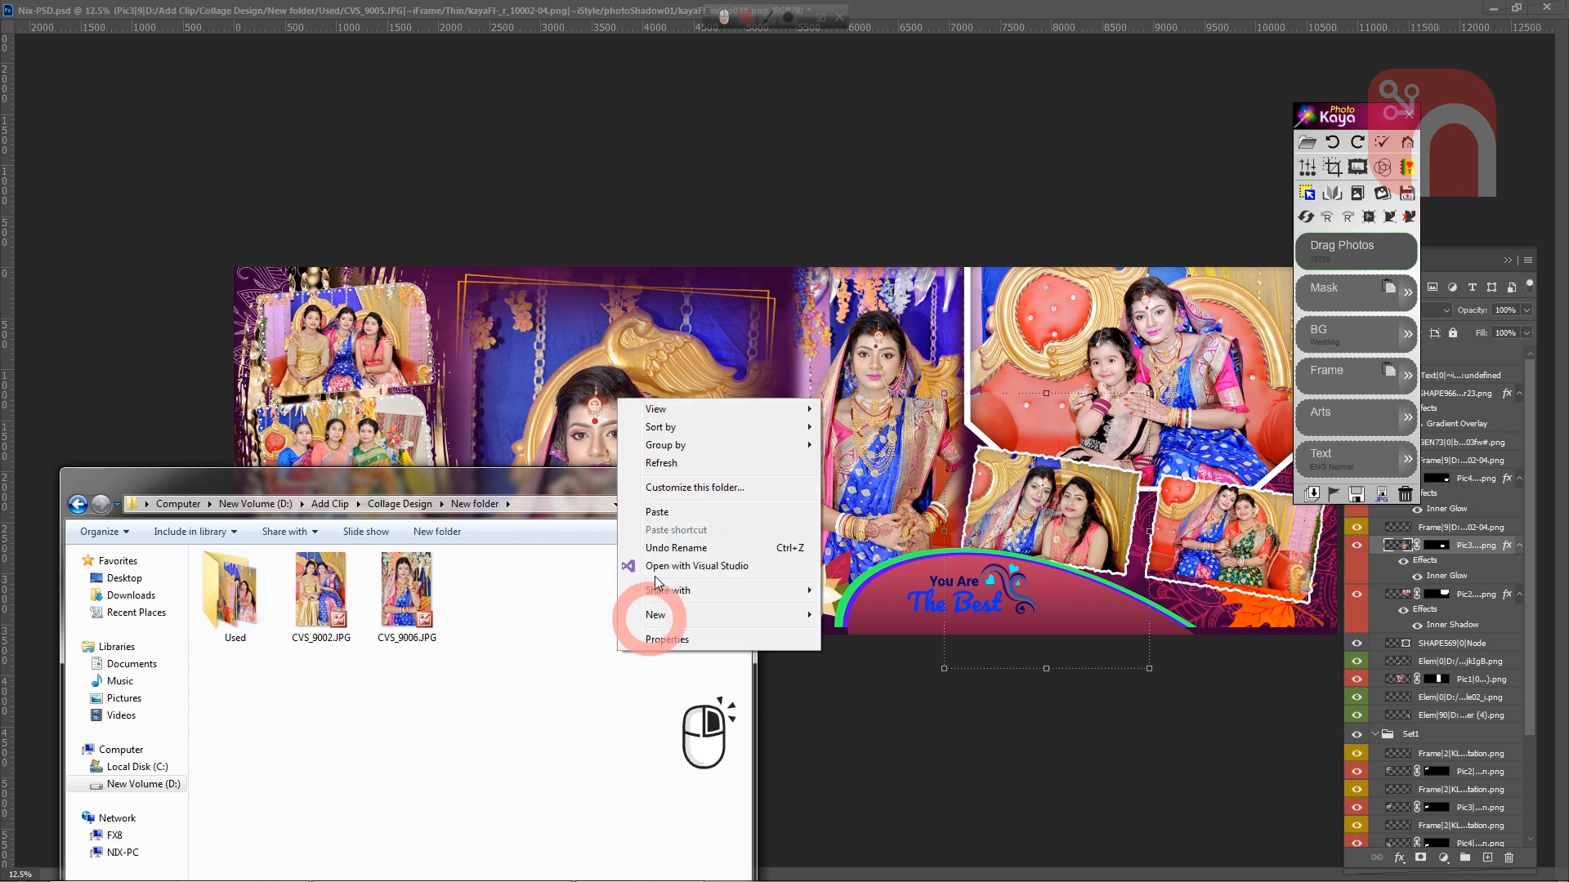
click(670, 513)
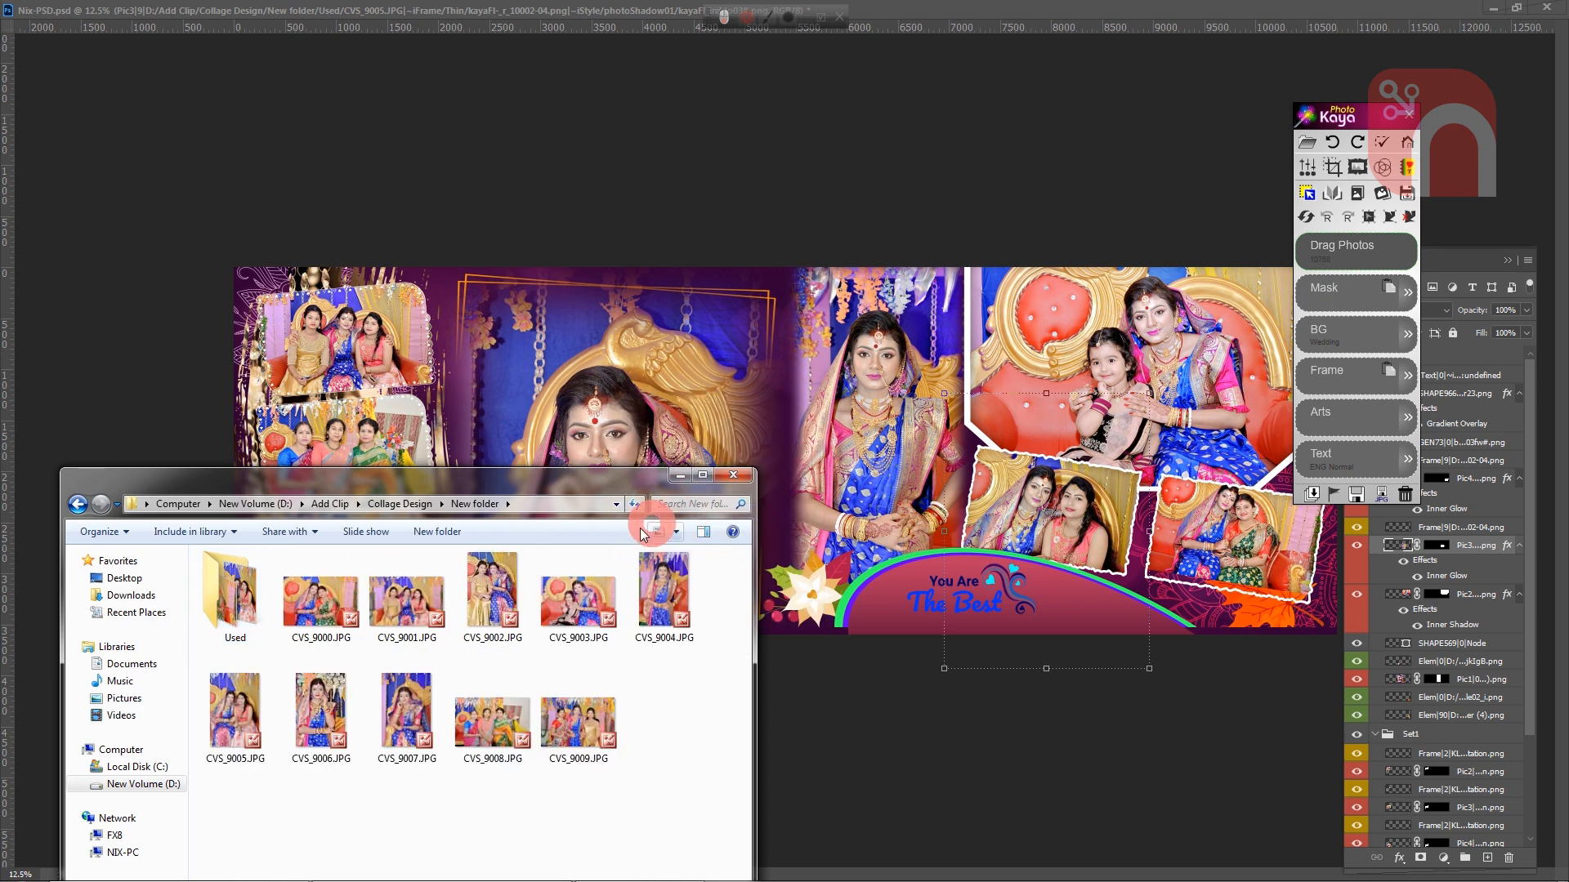
Refresh New folder and check the contents of its Used subfolder
right_click(665, 684)
click(708, 501)
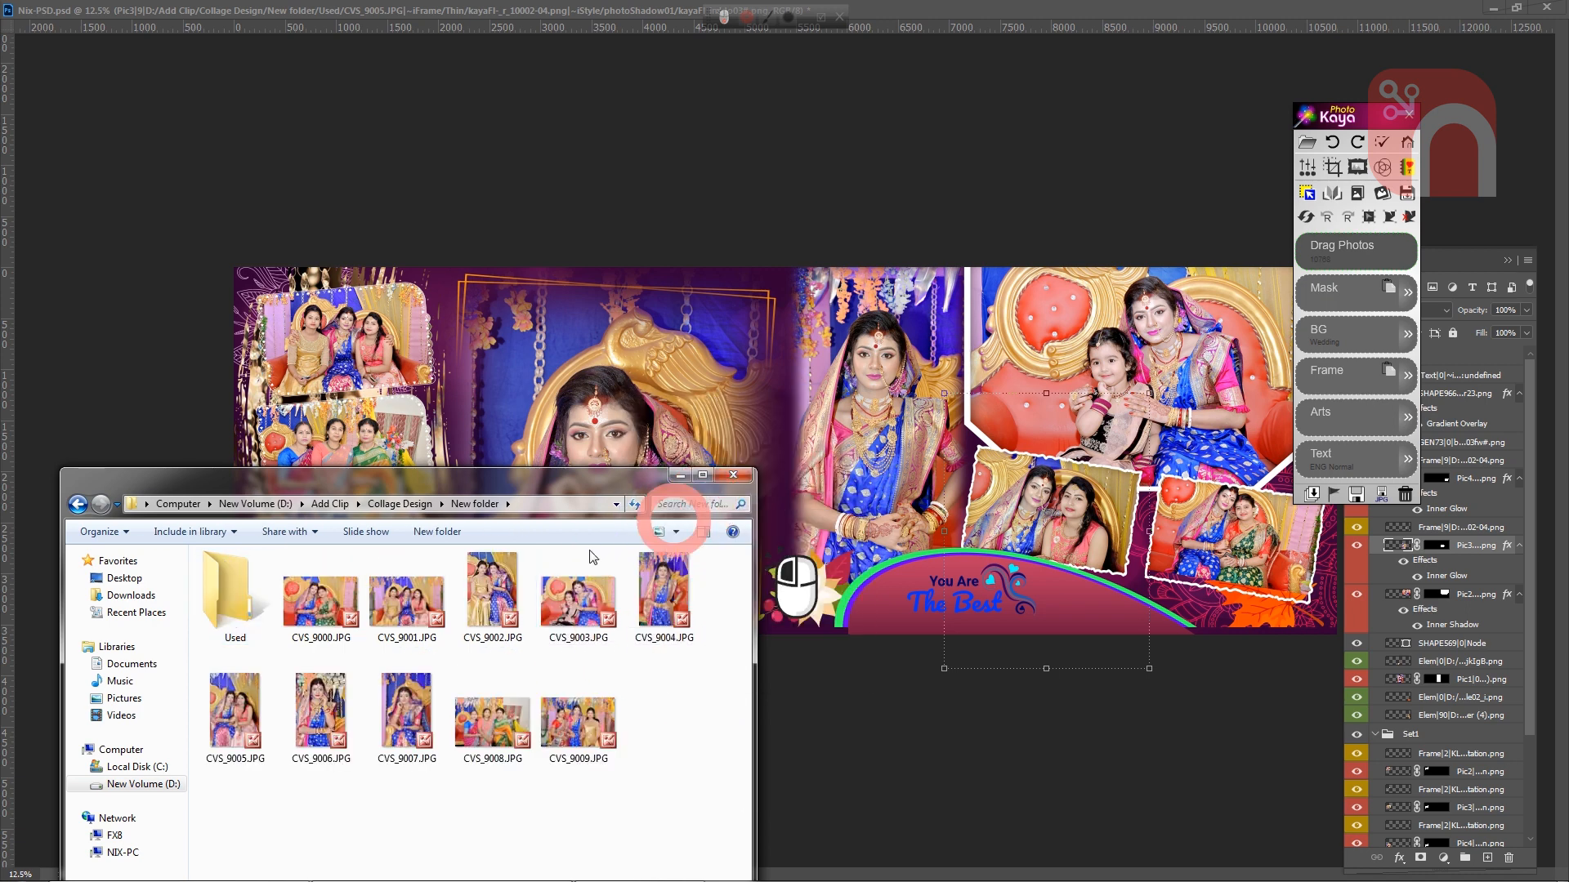
double_click(231, 606)
click(474, 504)
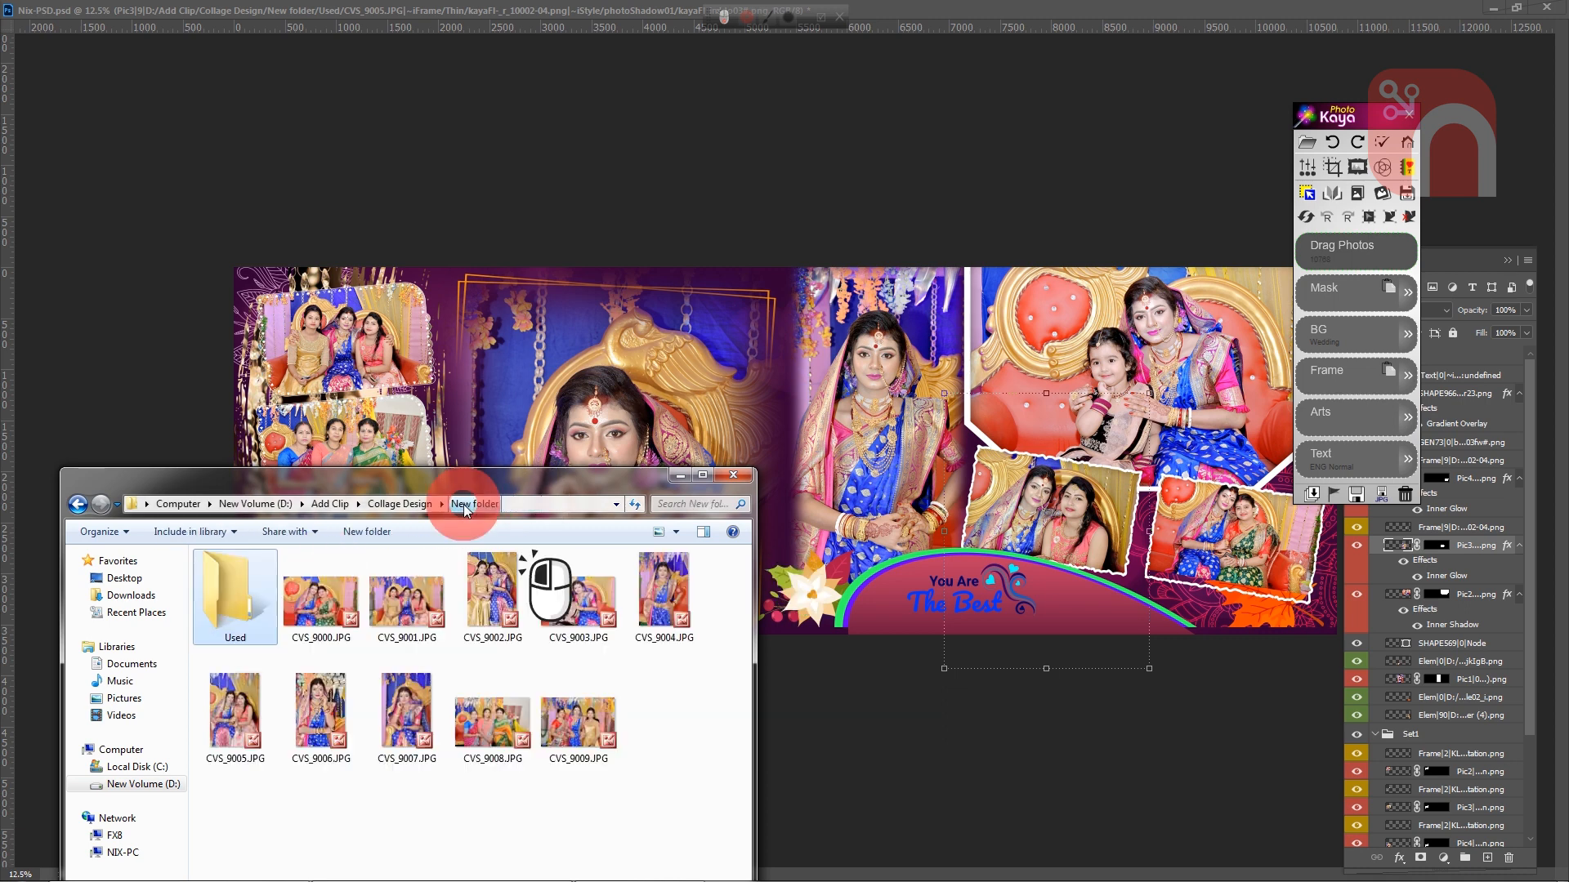
Return to the collage in Photoshop and reset it to the design with empty photo placeholders
click(869, 190)
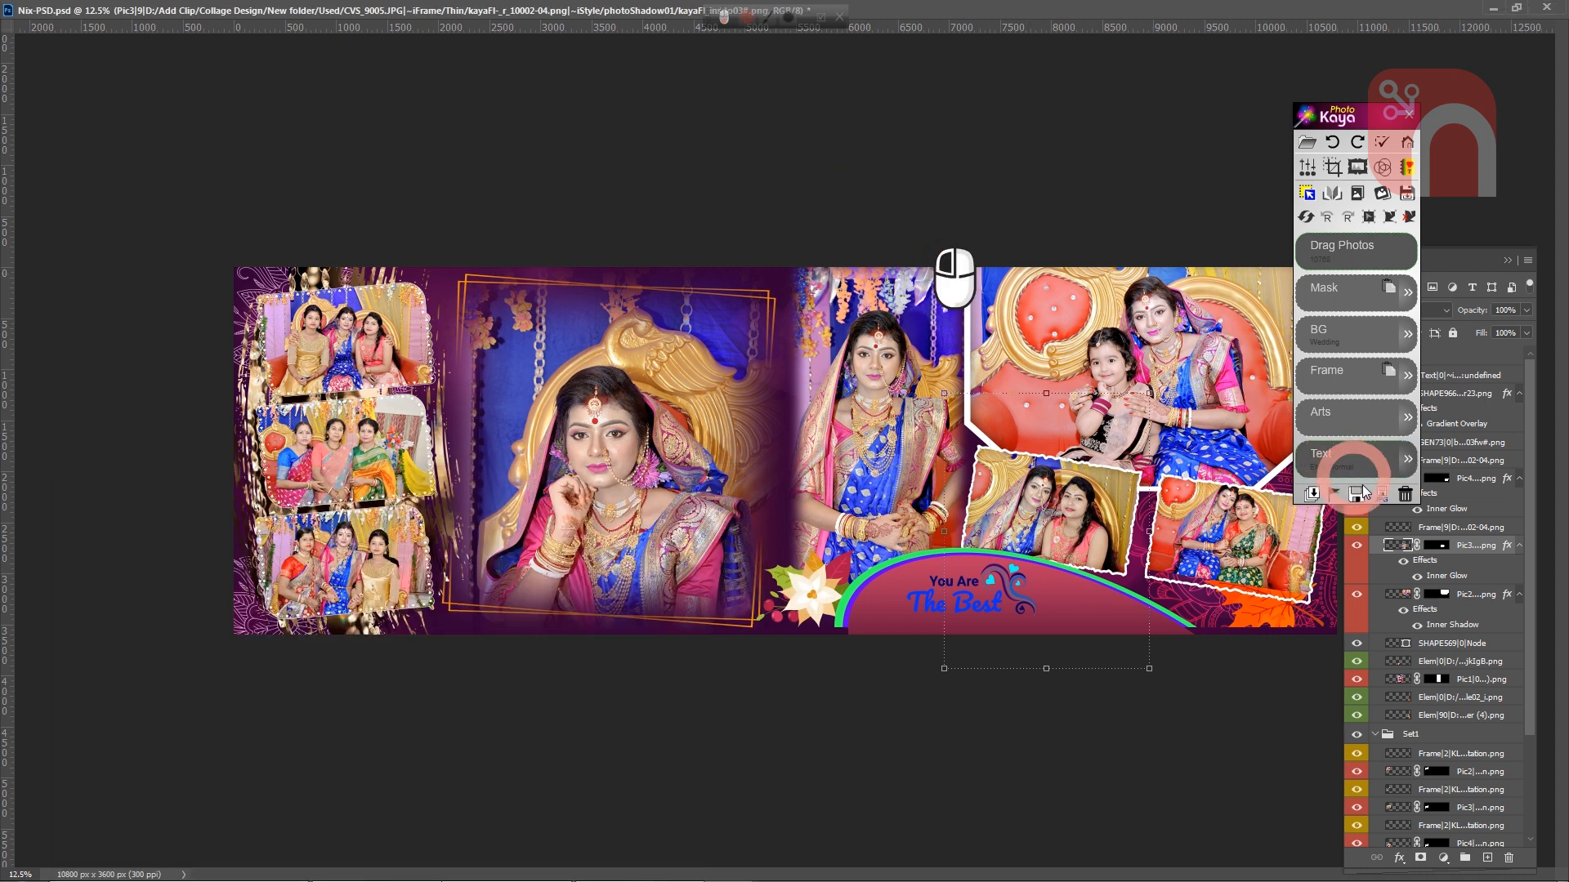
click(1405, 496)
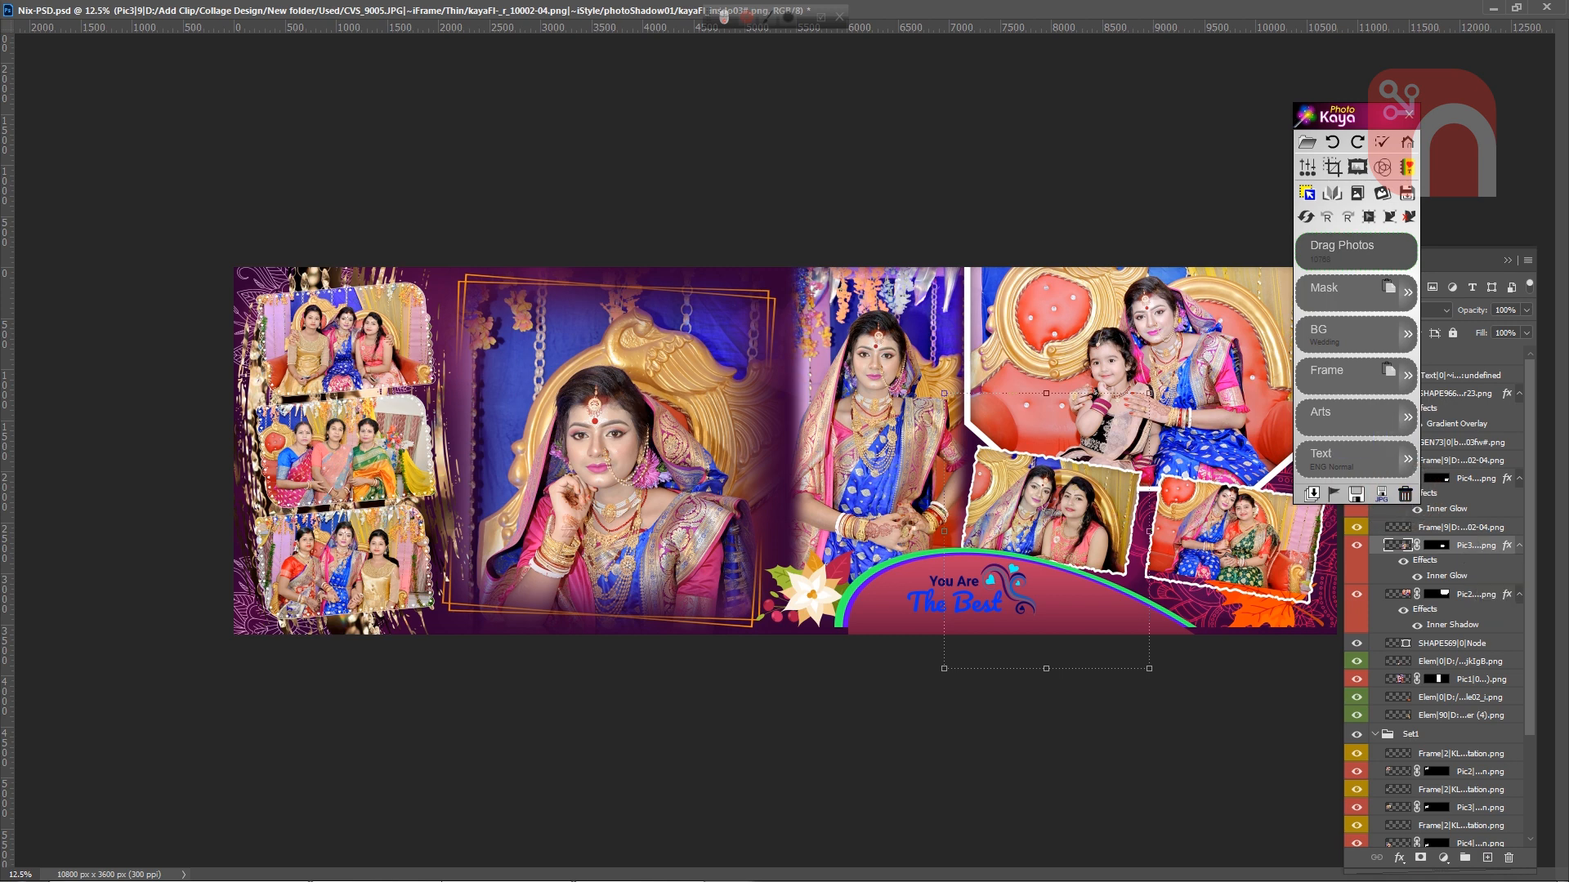
click(845, 527)
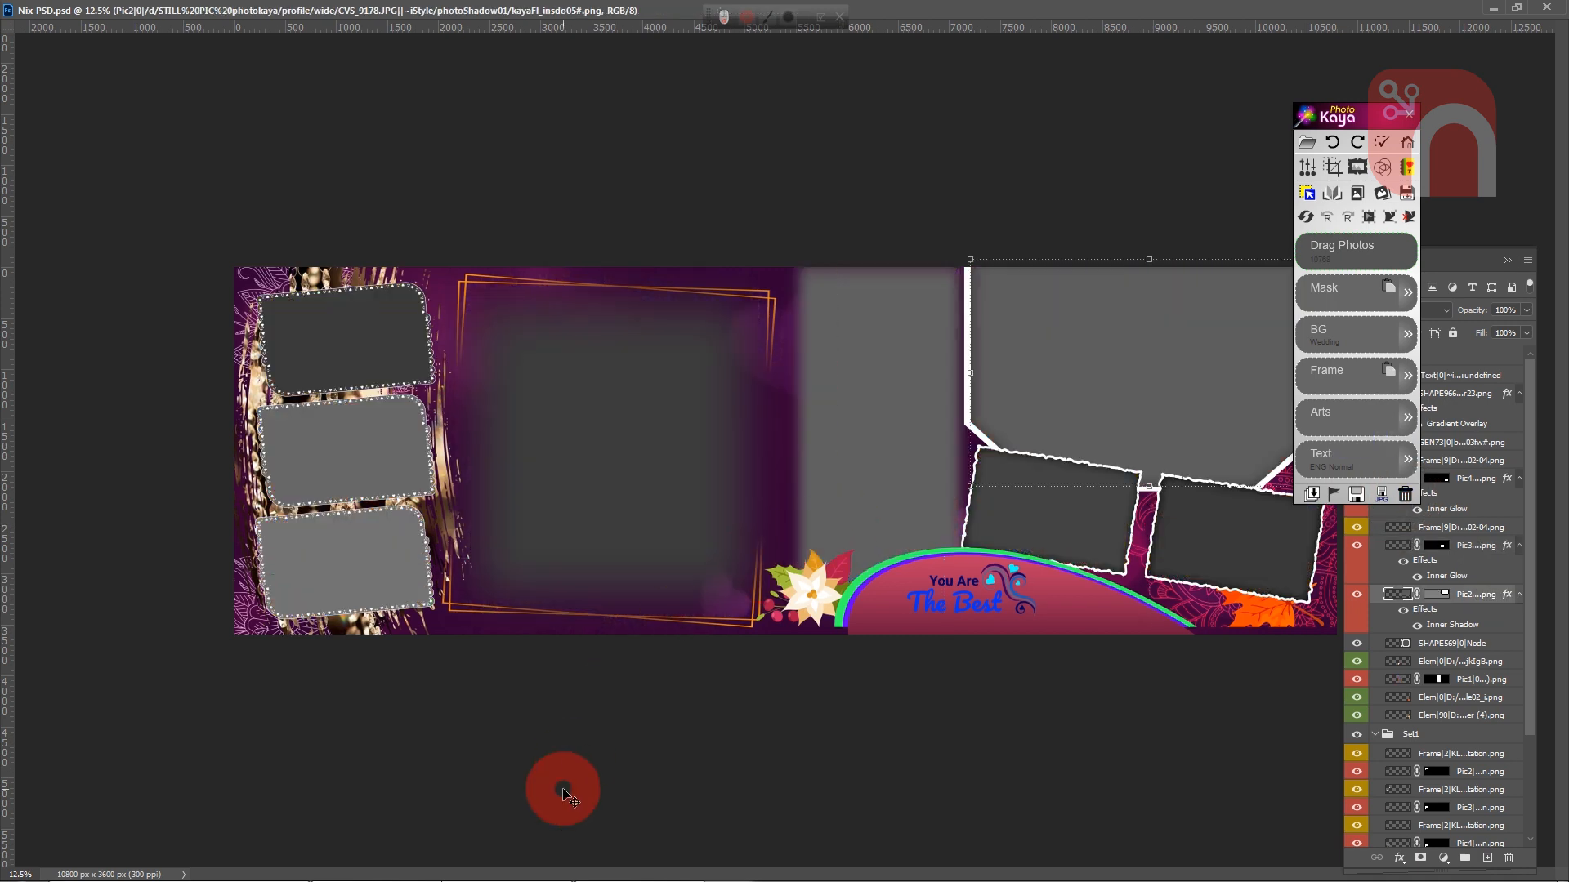
Dock the Nix-PSD.psd document as a tab and bring up the New folder photo window over the design
click(1517, 10)
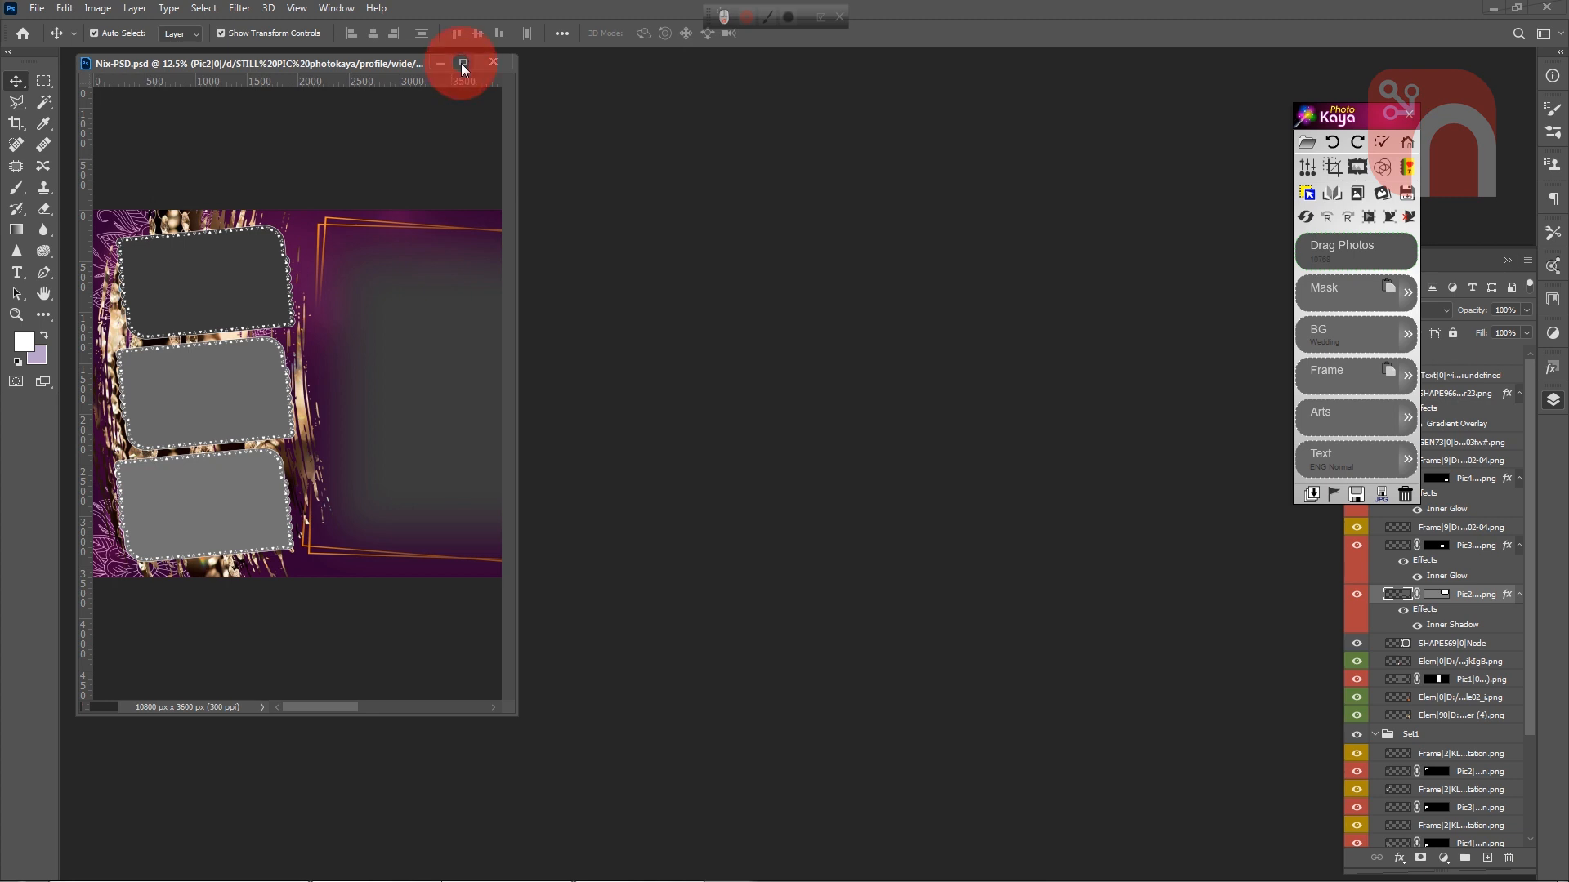
drag(236, 67, 203, 65)
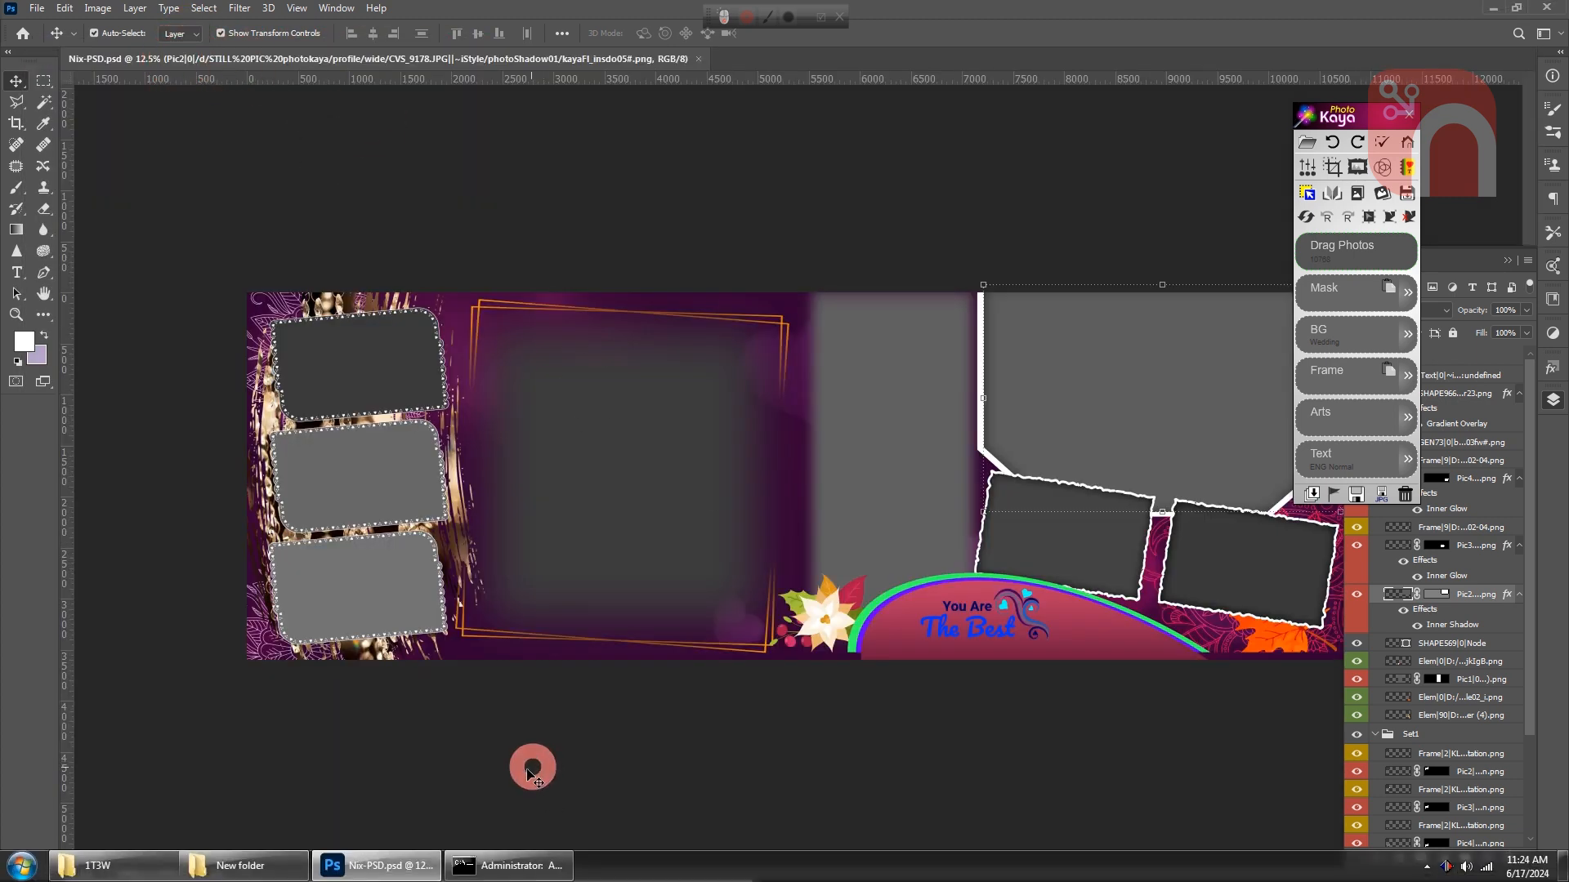
click(237, 864)
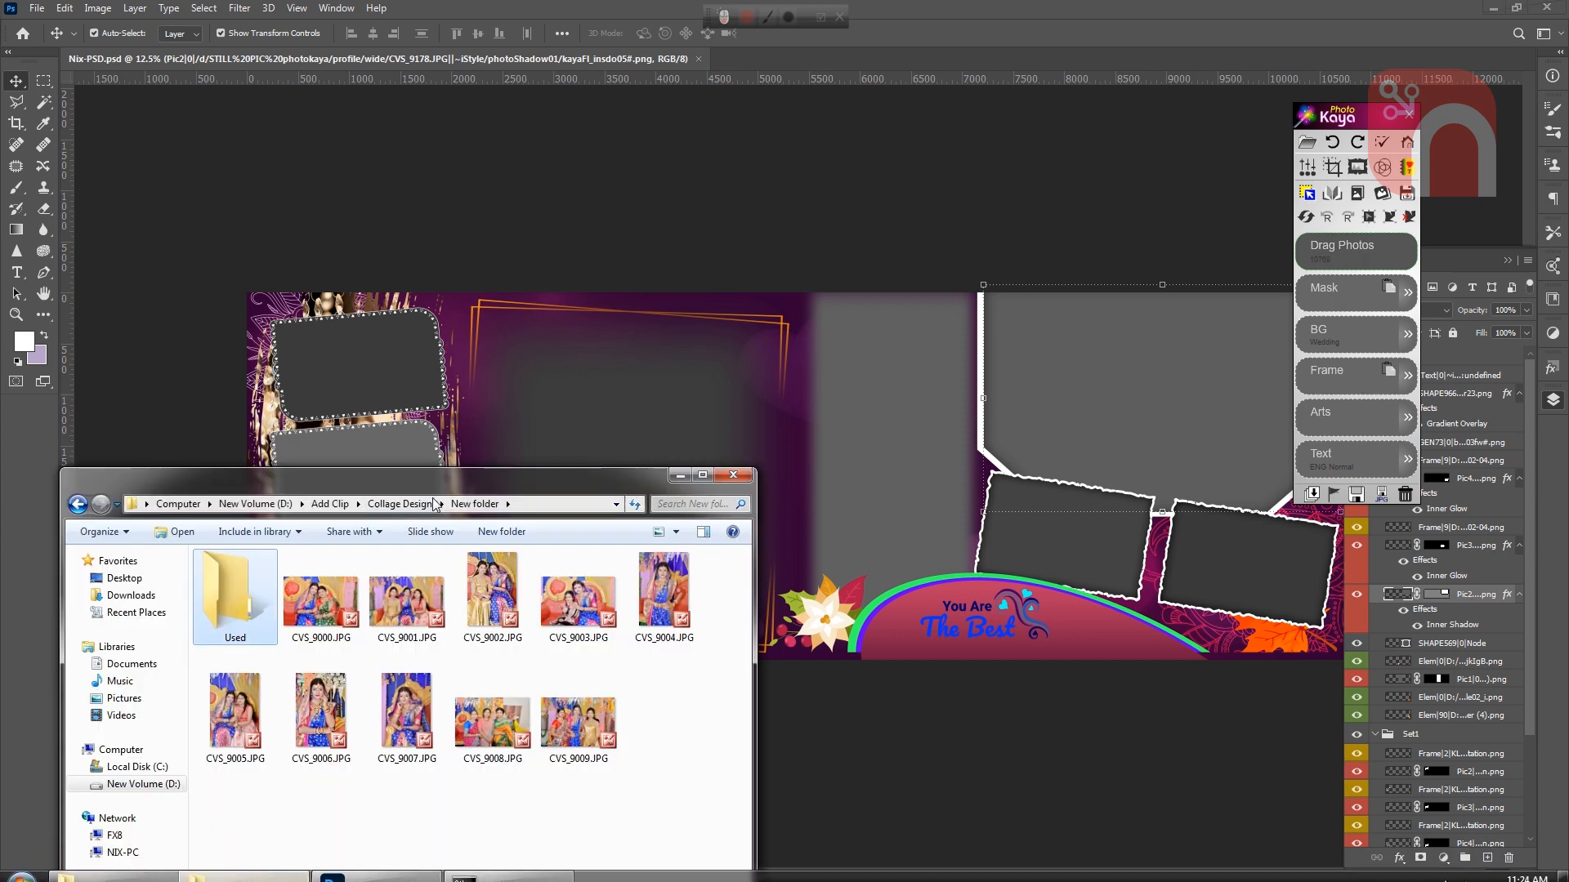
drag(435, 483, 493, 216)
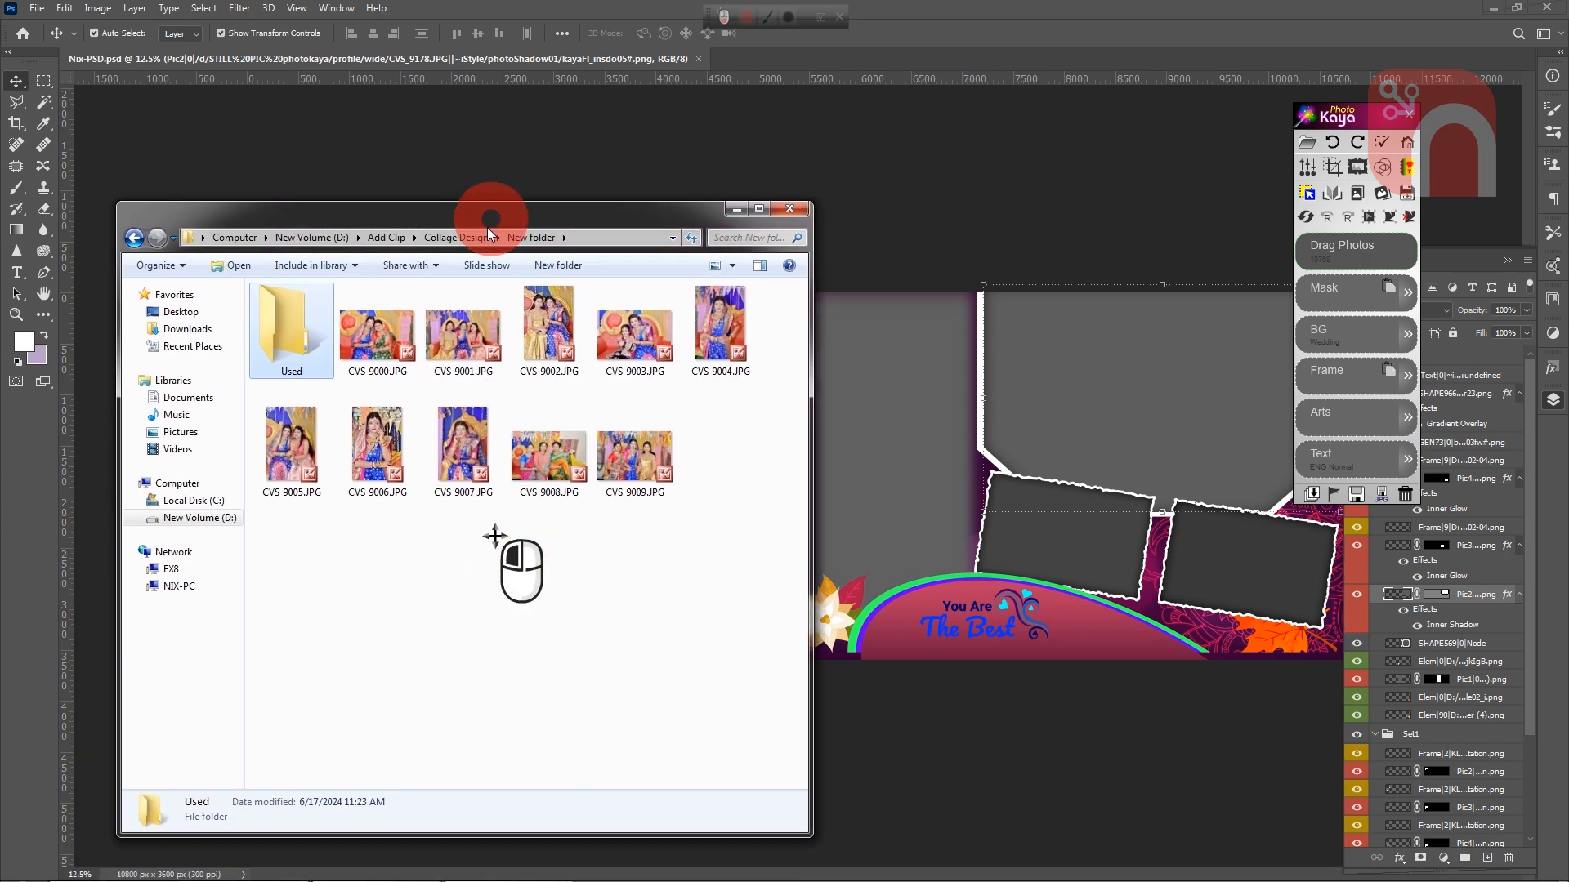
Create a subfolder called New folder inside the Used folder and return to the parent photo folder
double_click(287, 350)
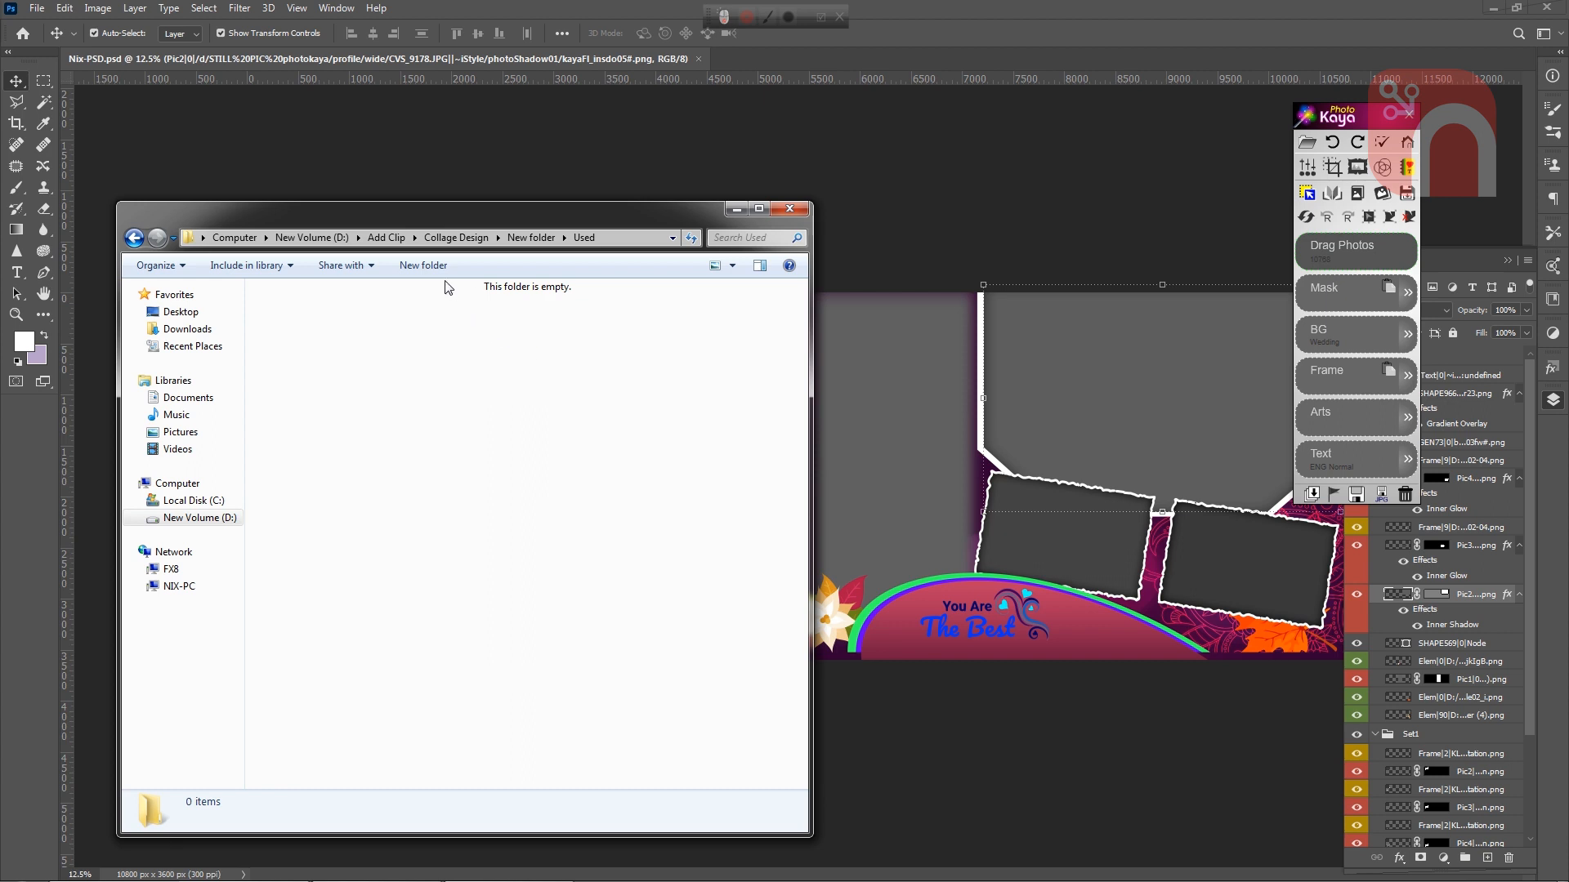
click(425, 266)
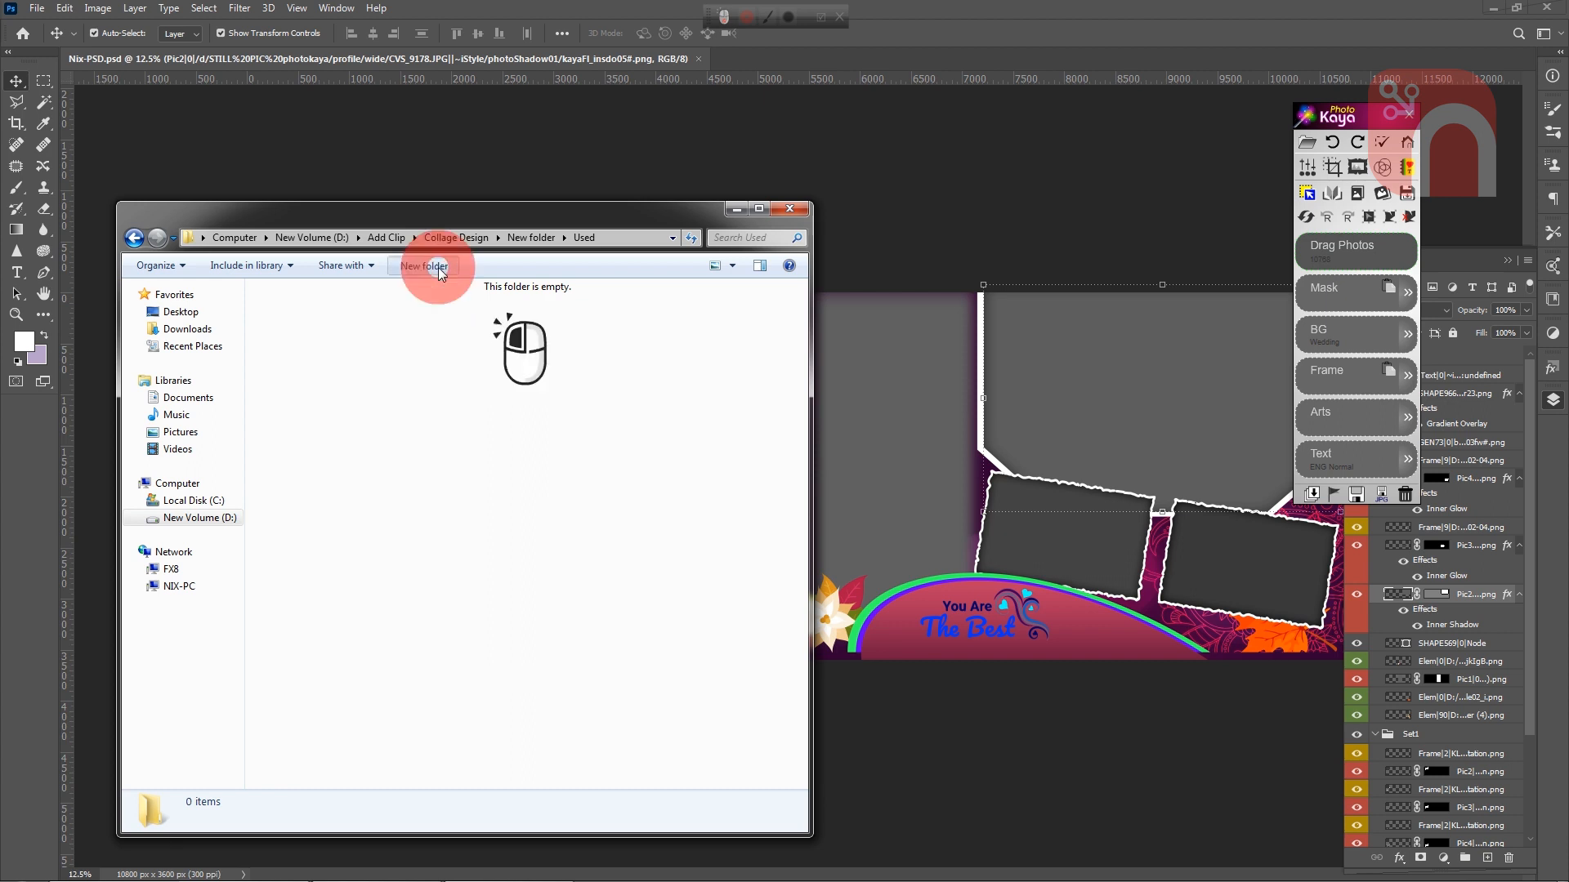
click(451, 463)
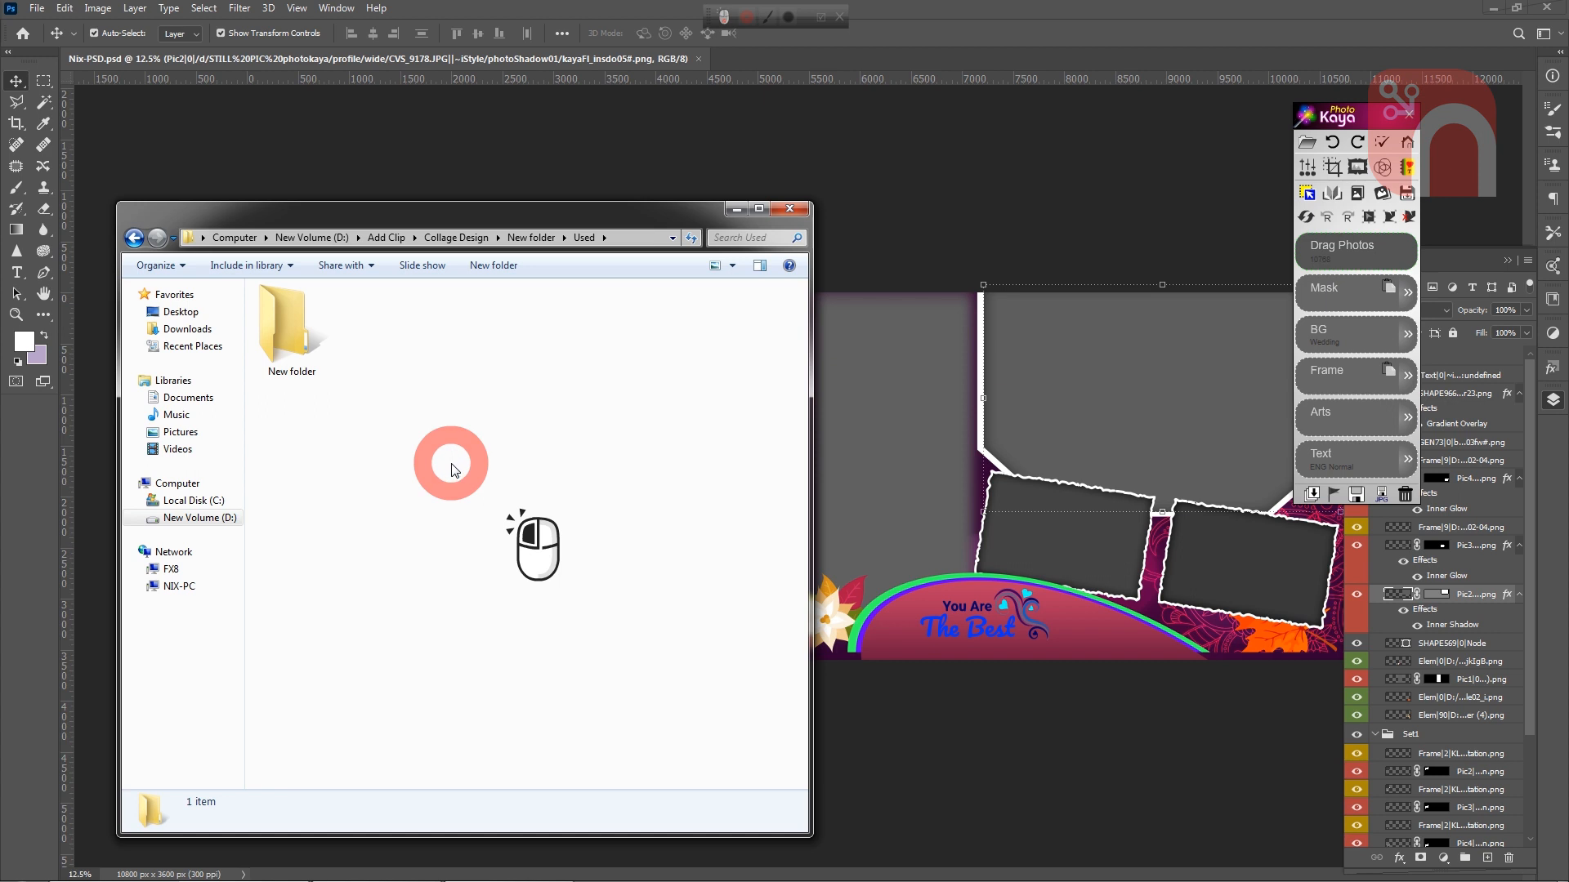
click(541, 238)
click(528, 620)
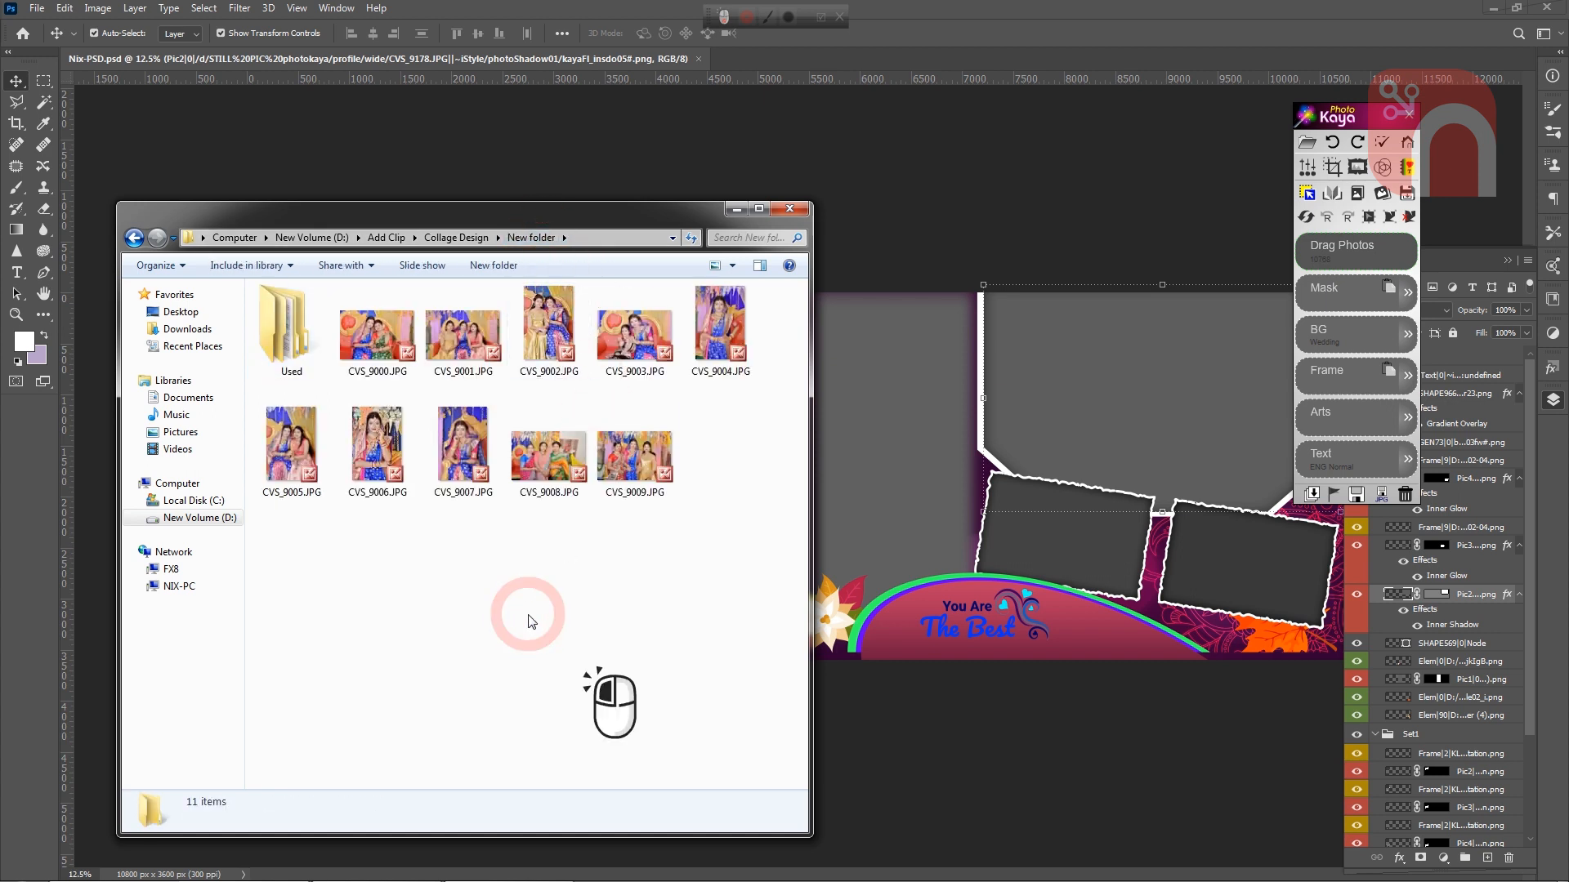
Fill the three stacked placeholders at the spread's left edge with CVS_9000.JPG, CVS_9001.JPG and CVS_9003.JPG using Drag Photos
click(895, 403)
click(365, 361)
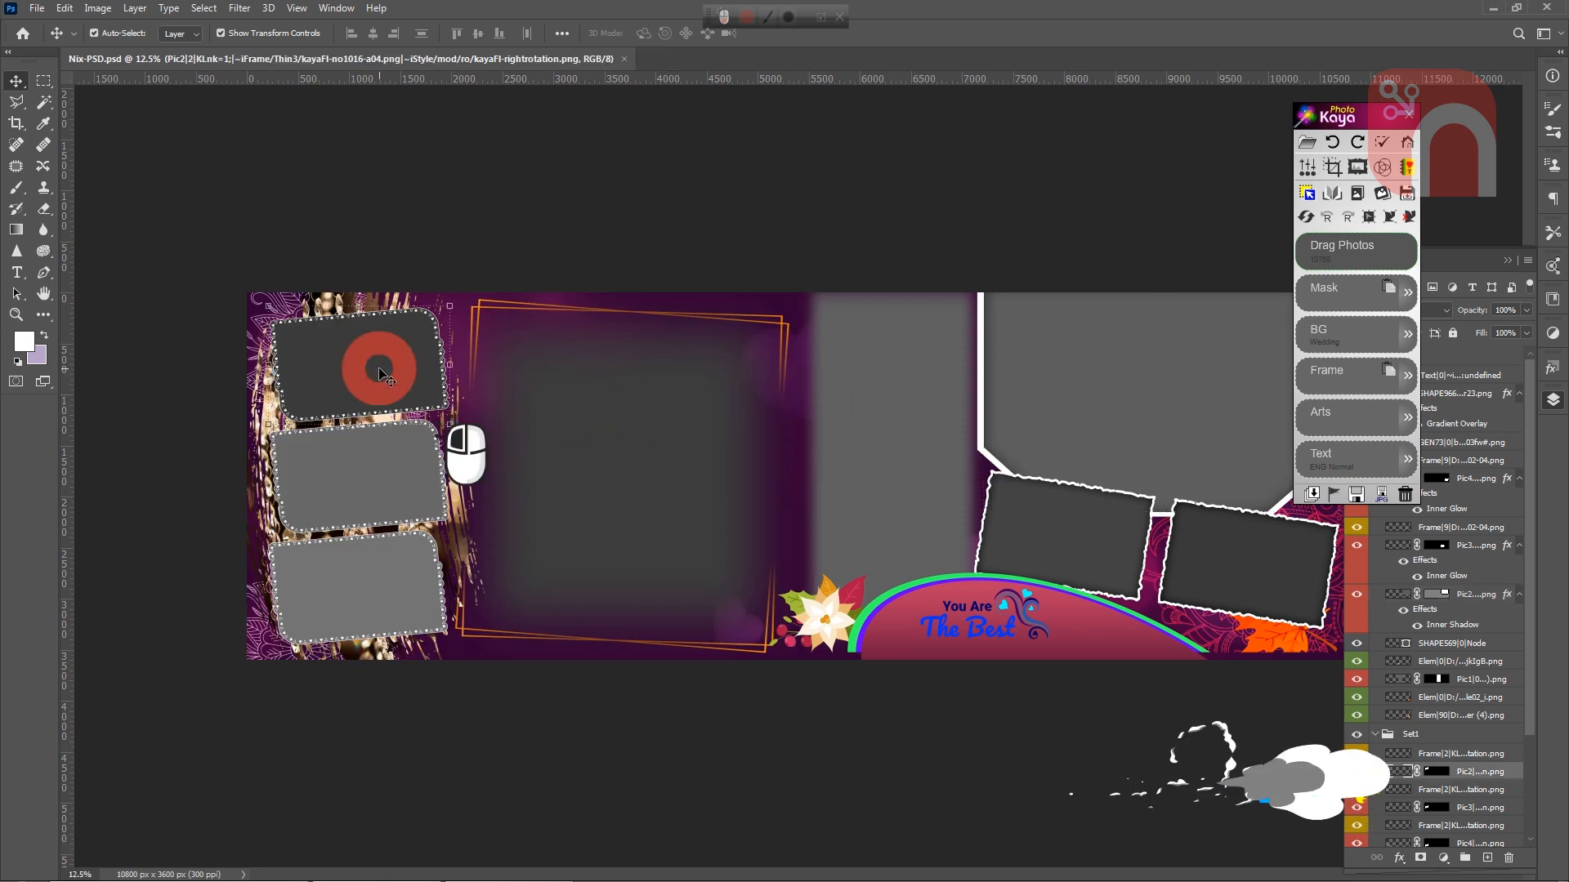
shift+click(372, 483)
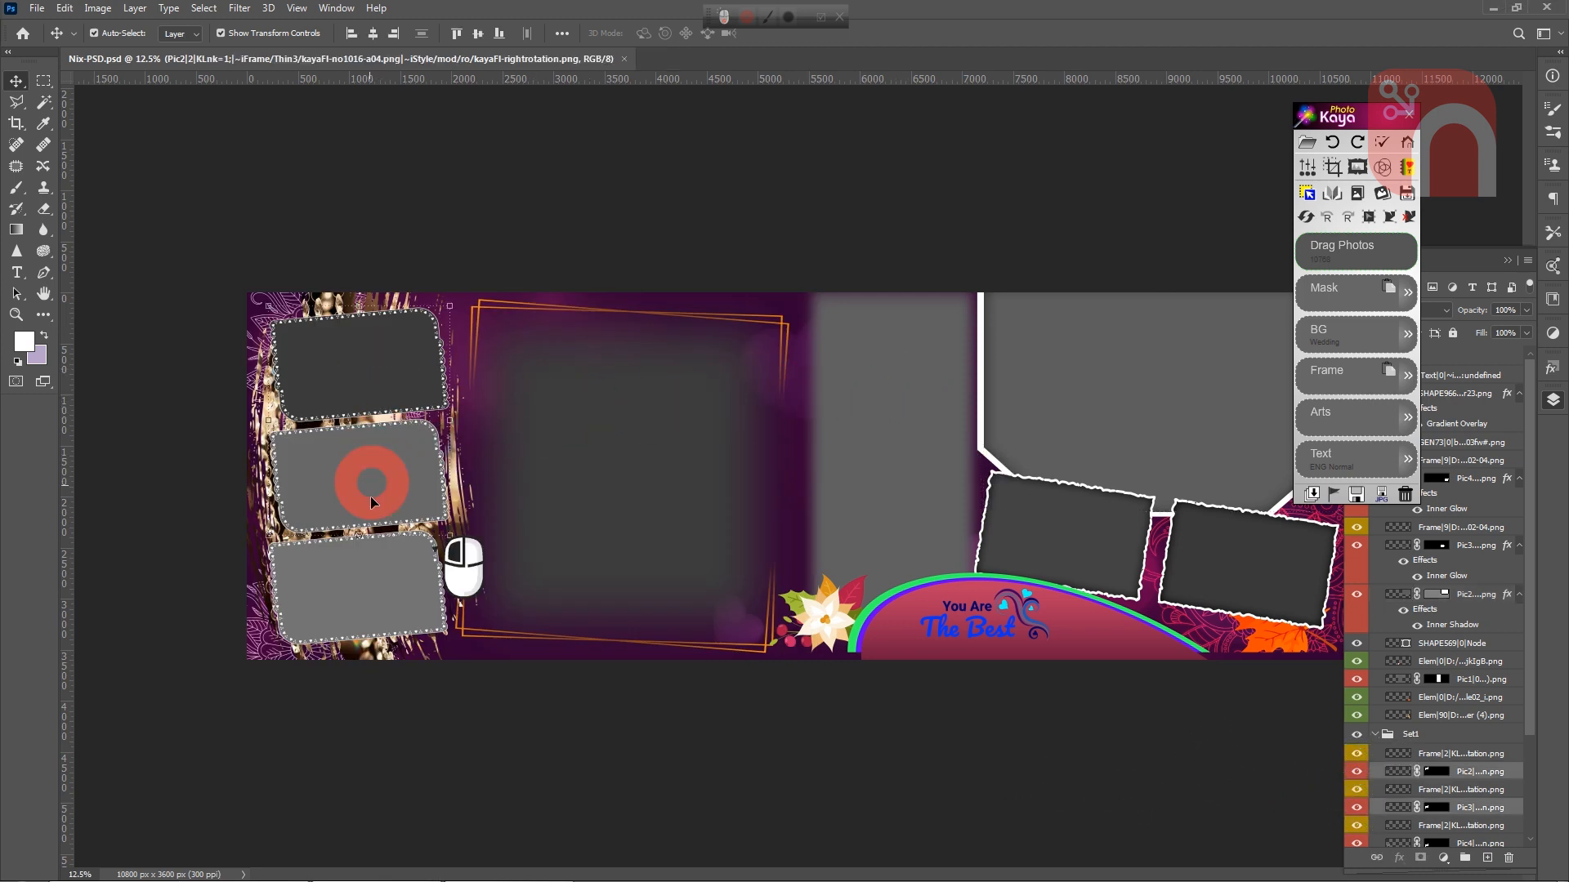
shift+click(367, 604)
click(280, 866)
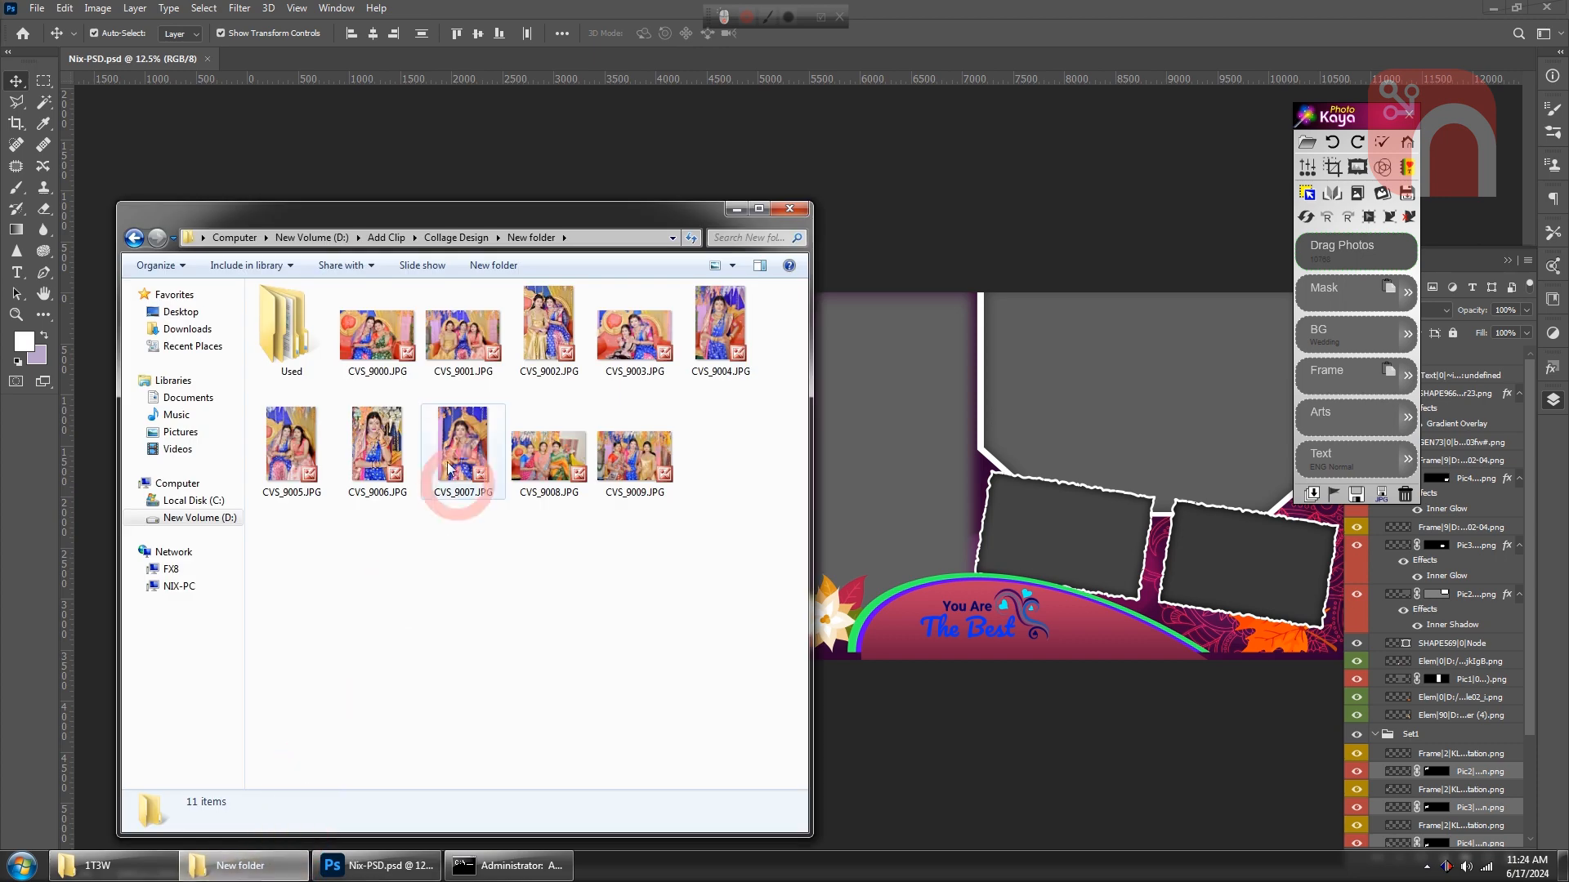
click(396, 337)
ctrl+click(462, 345)
ctrl+click(634, 329)
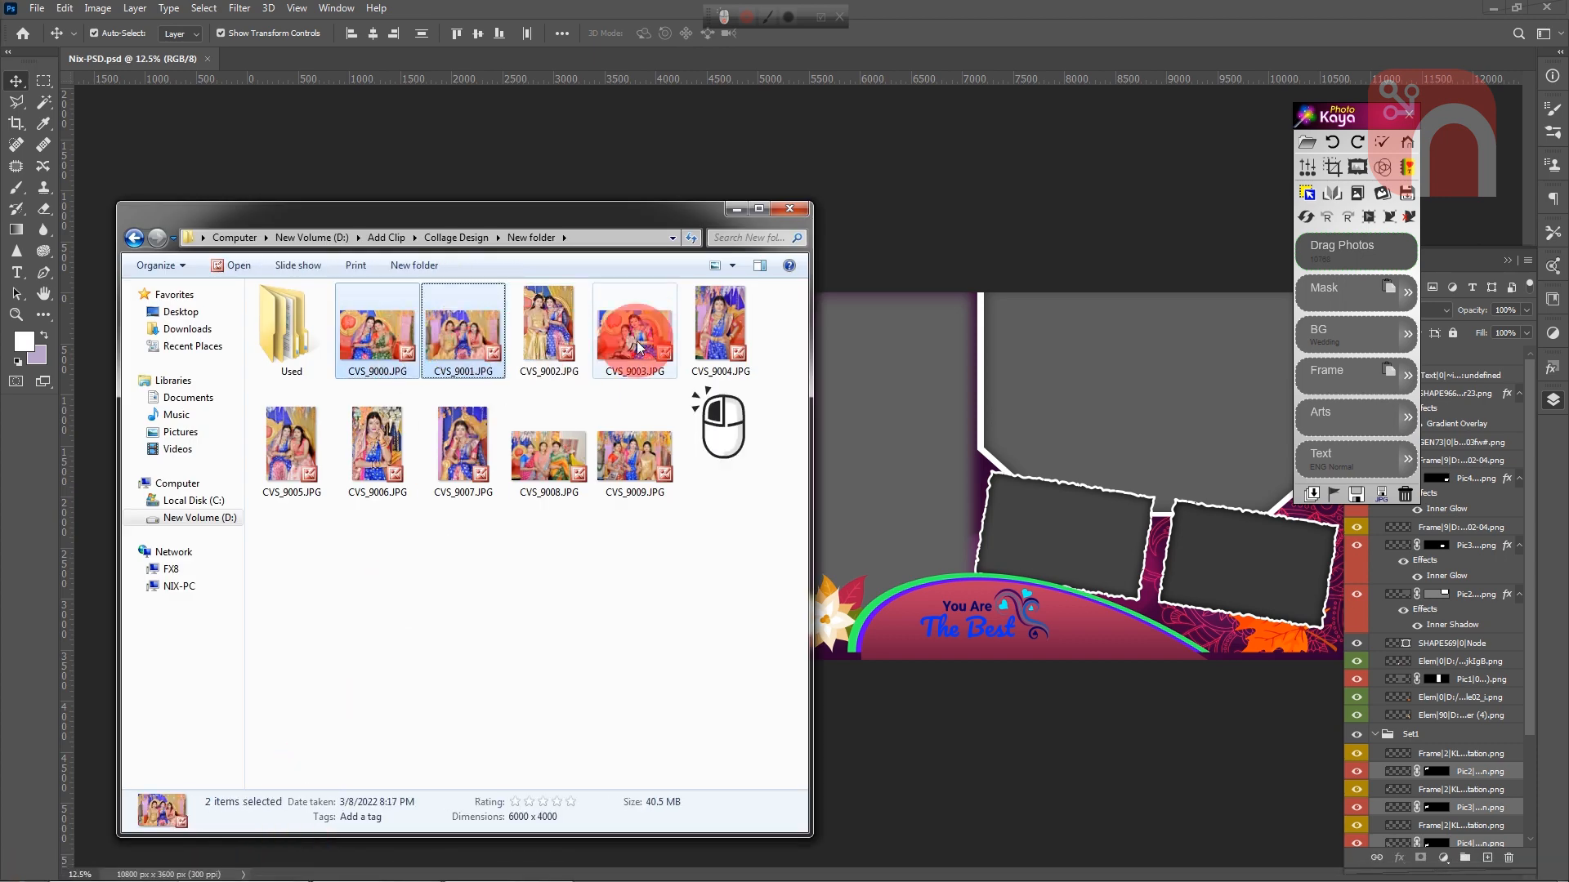
drag(463, 343, 1379, 253)
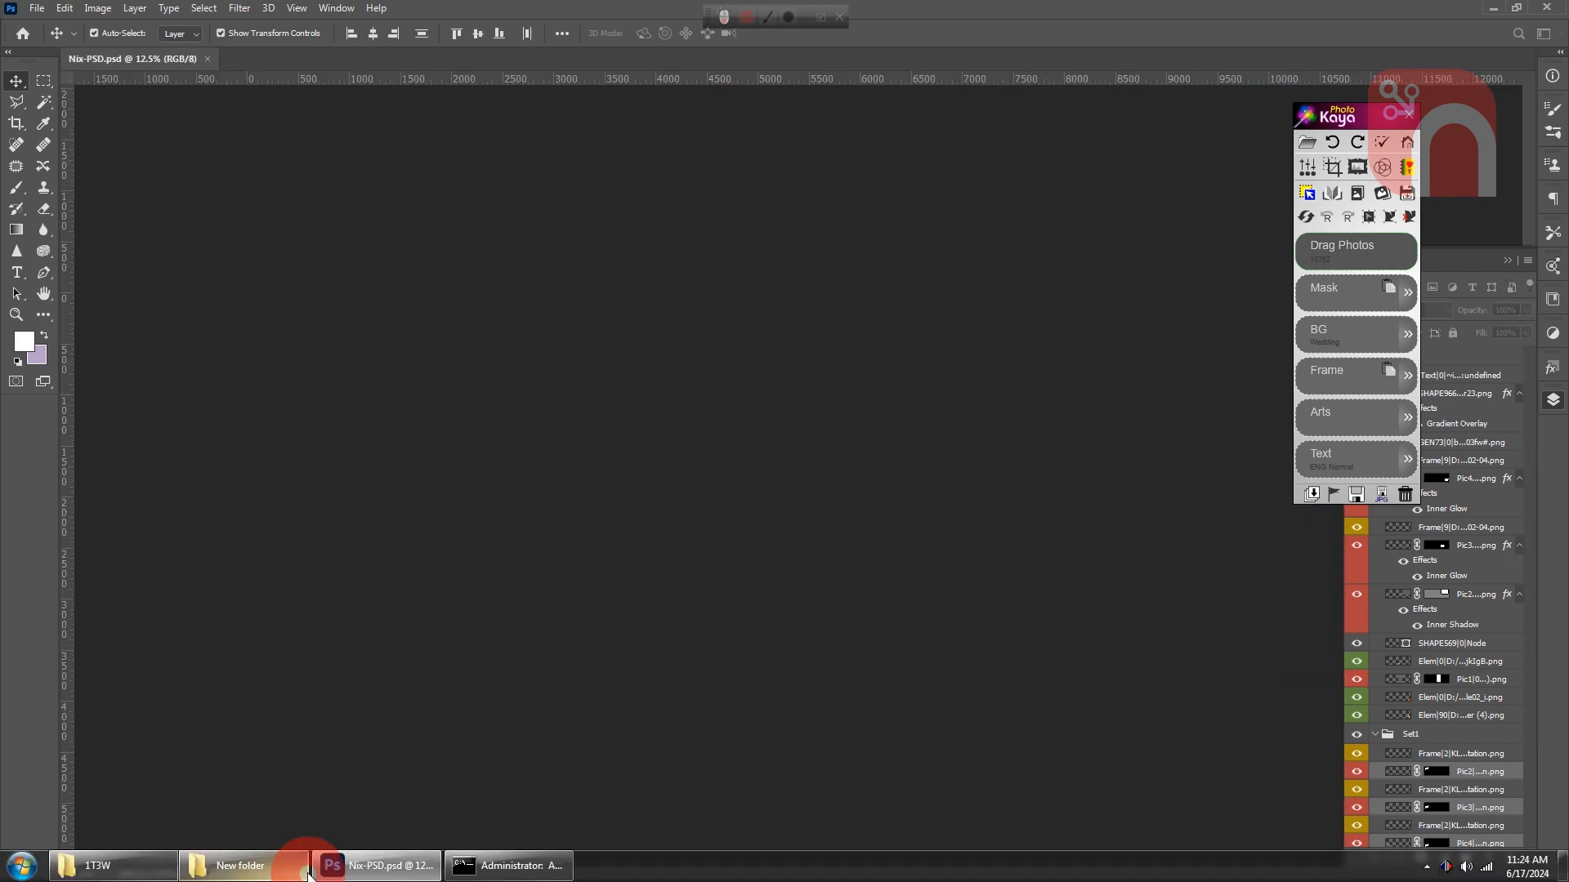
Reposition the photo folder window, check which photos are in Used > New folder, and return to the parent photo folder
click(245, 866)
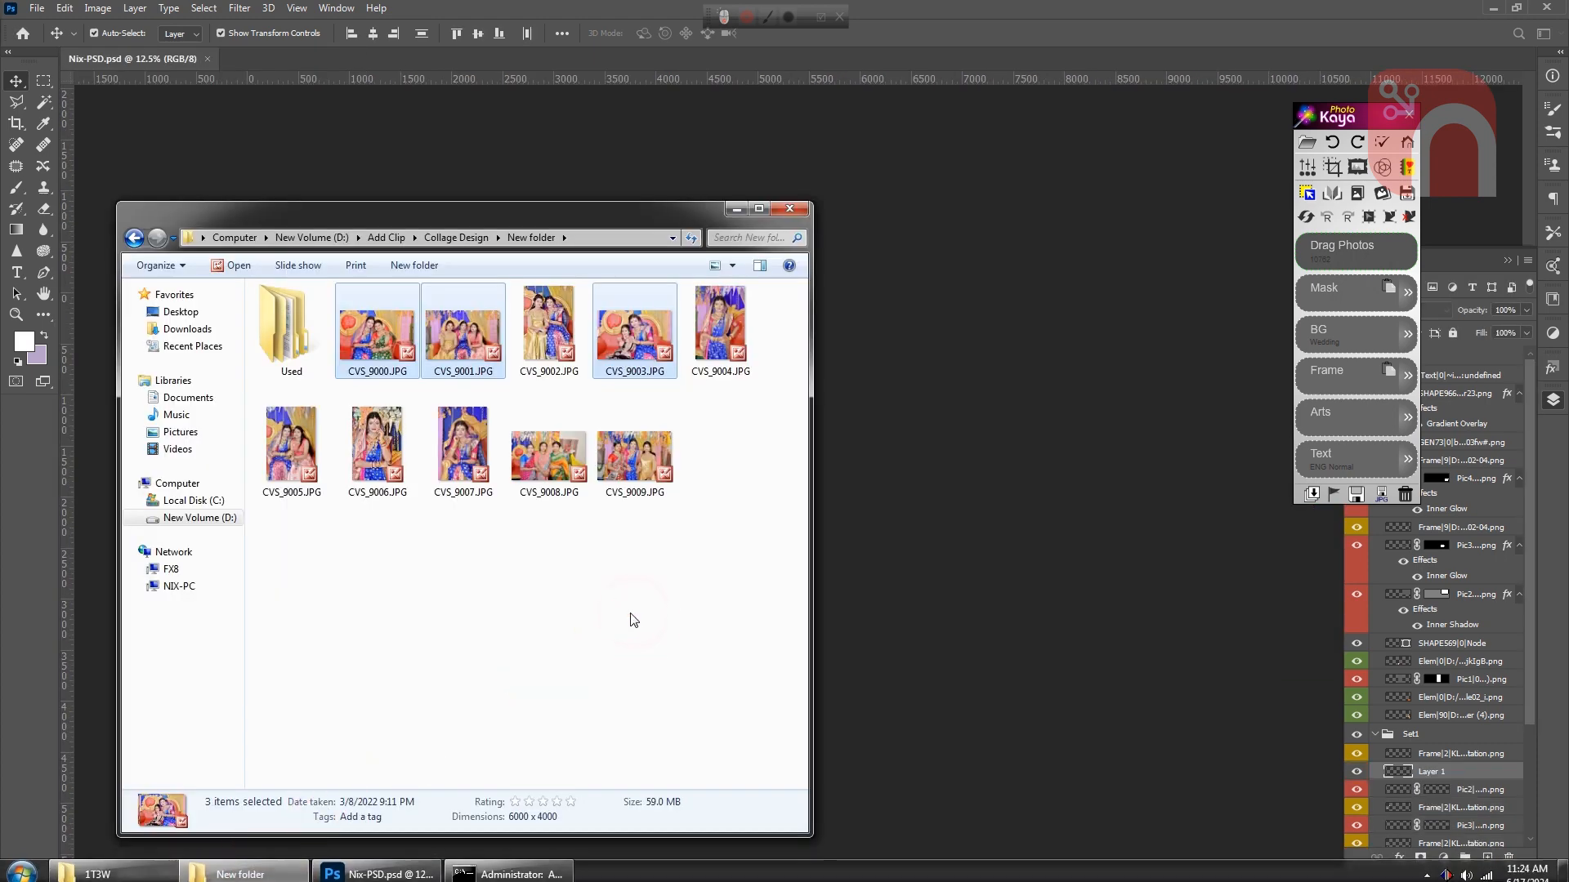
drag(574, 225, 1040, 367)
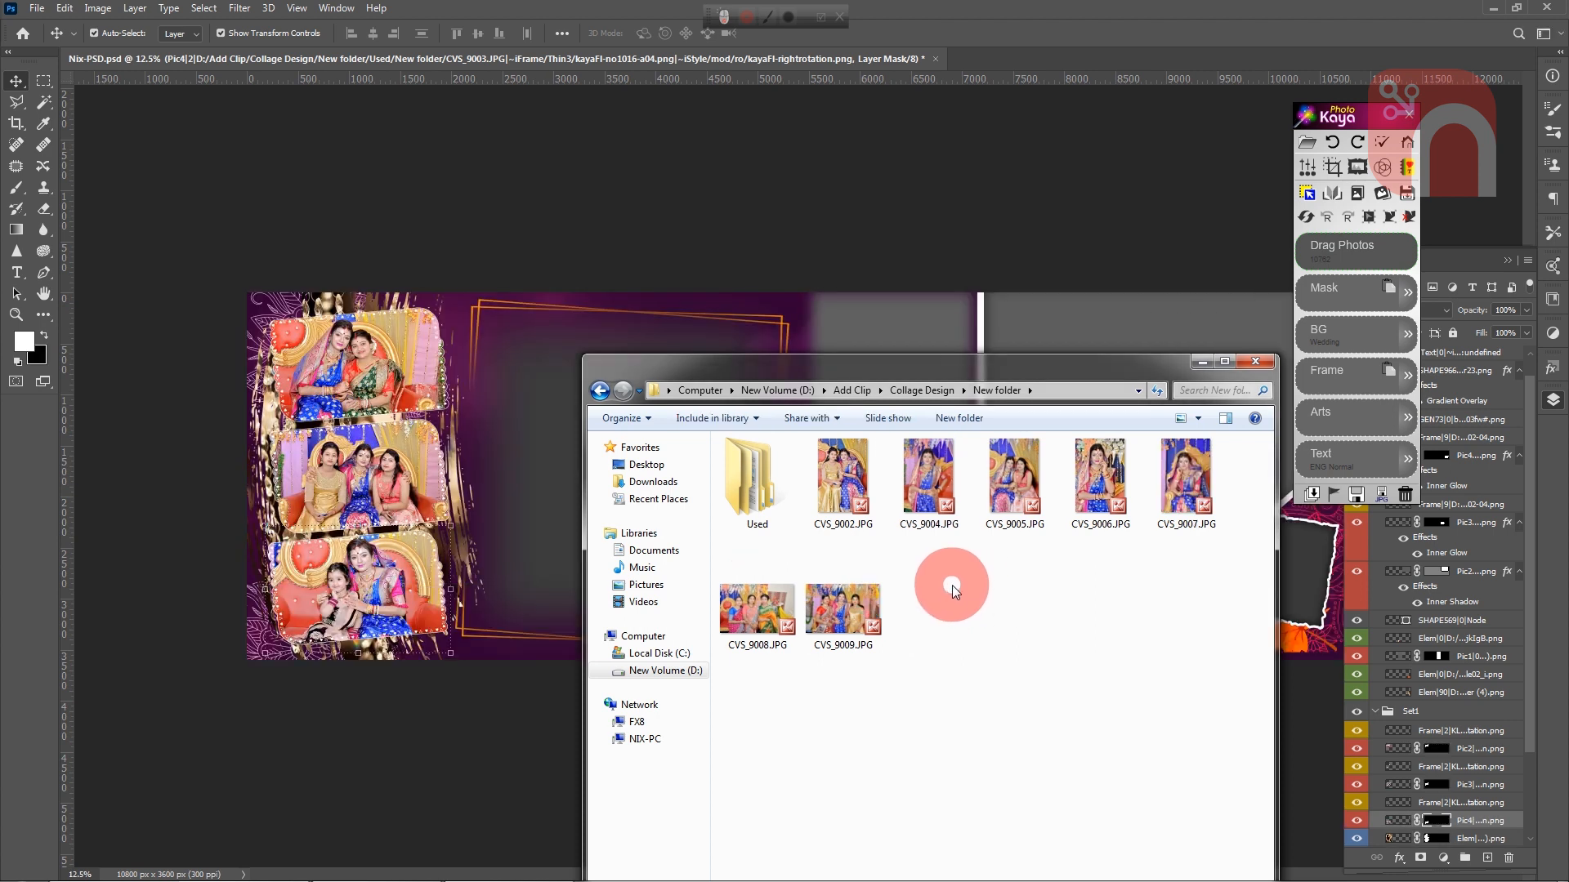
double_click(753, 484)
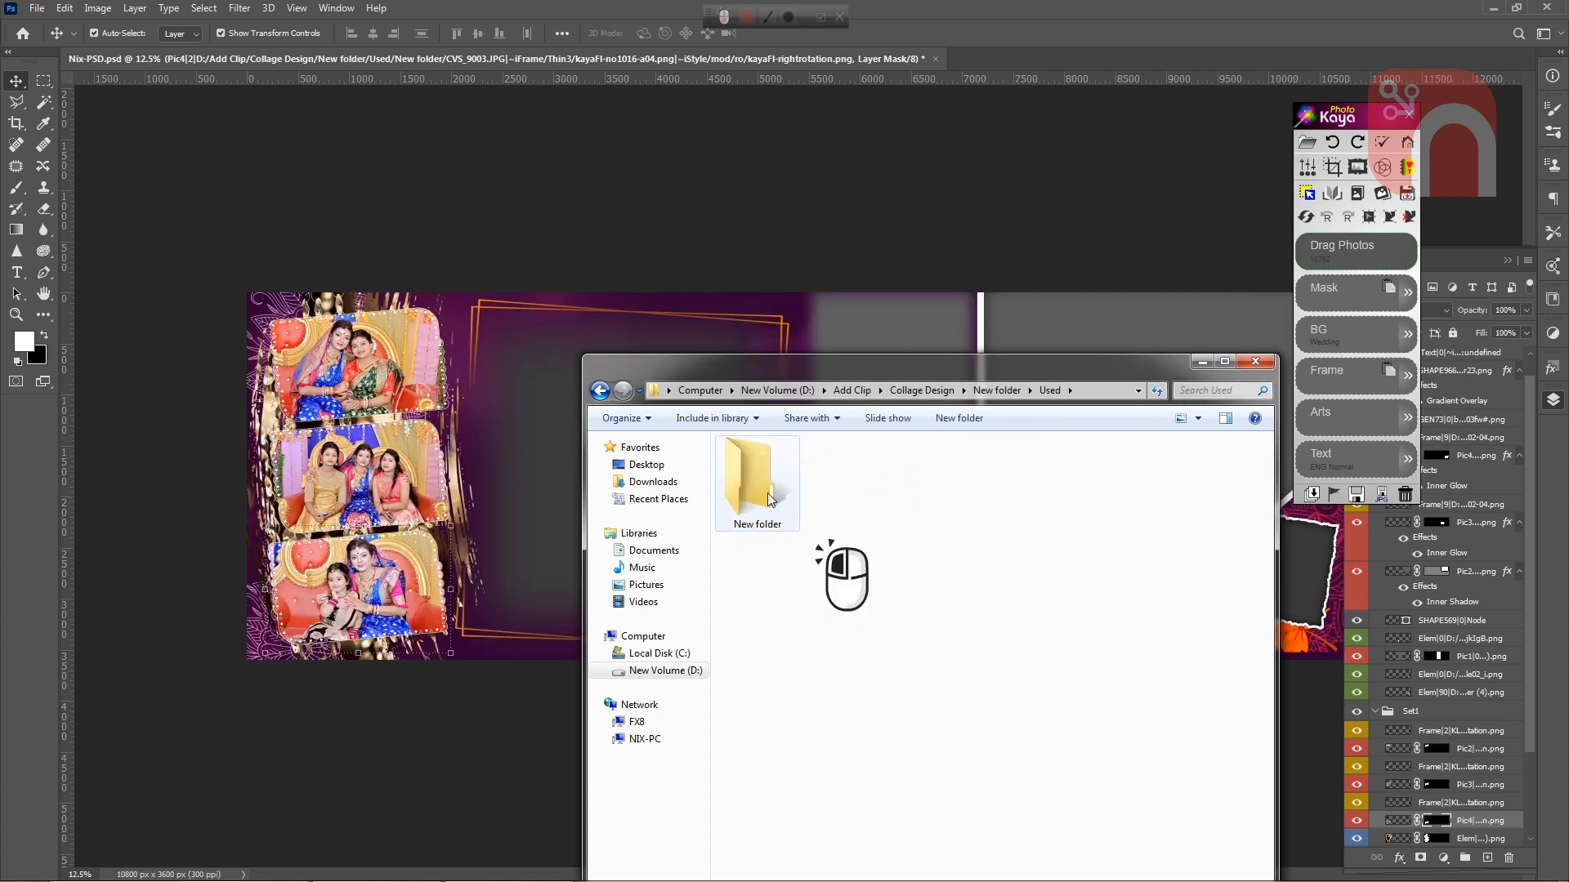
double_click(768, 499)
click(1098, 593)
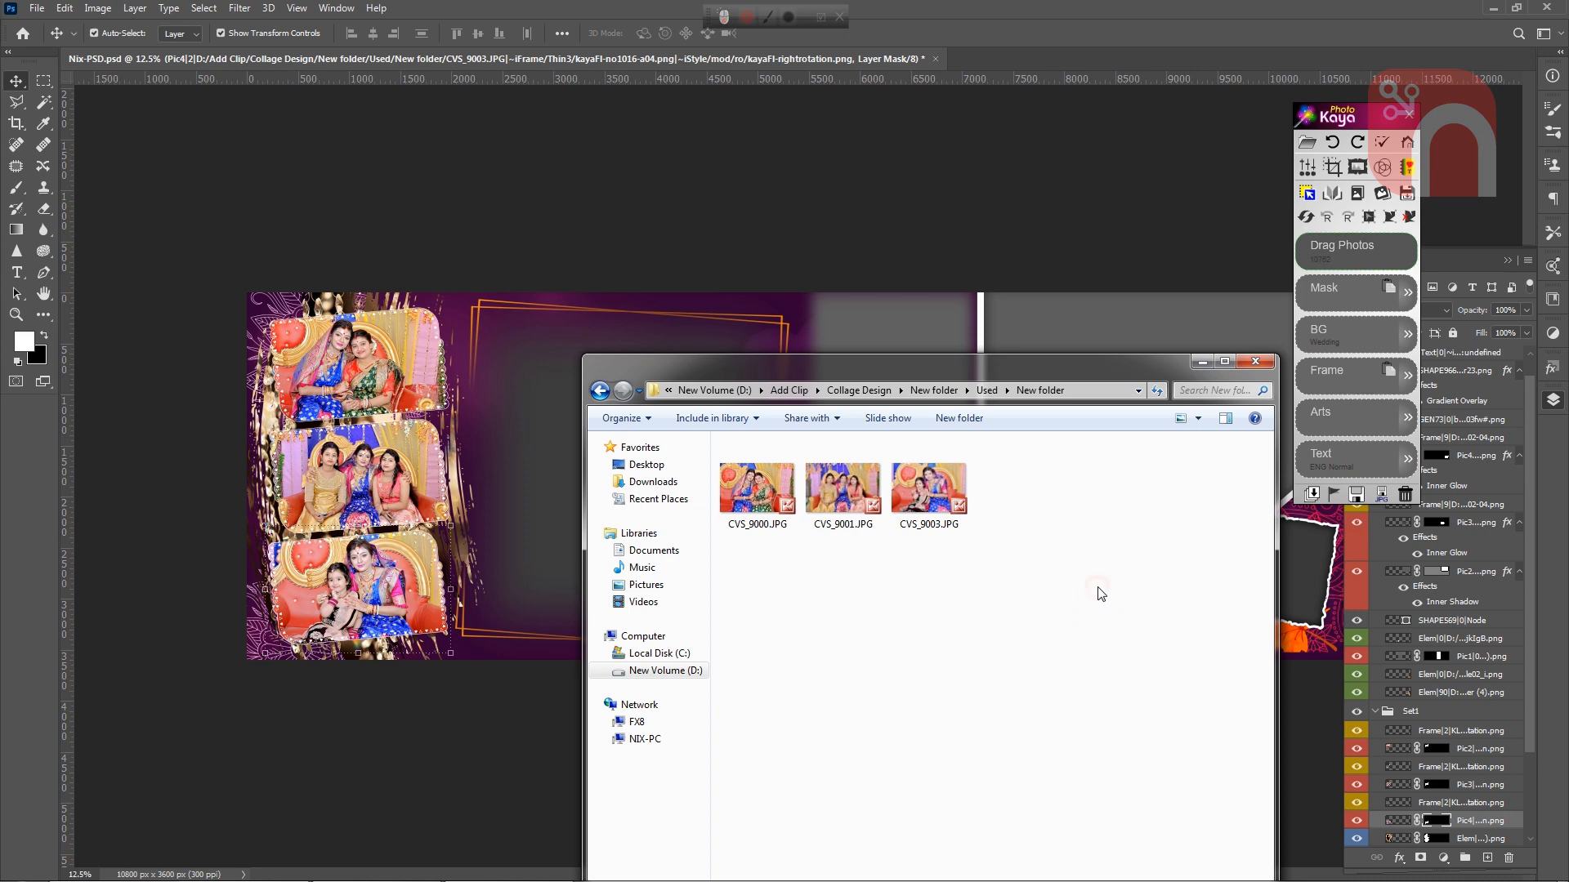
click(988, 391)
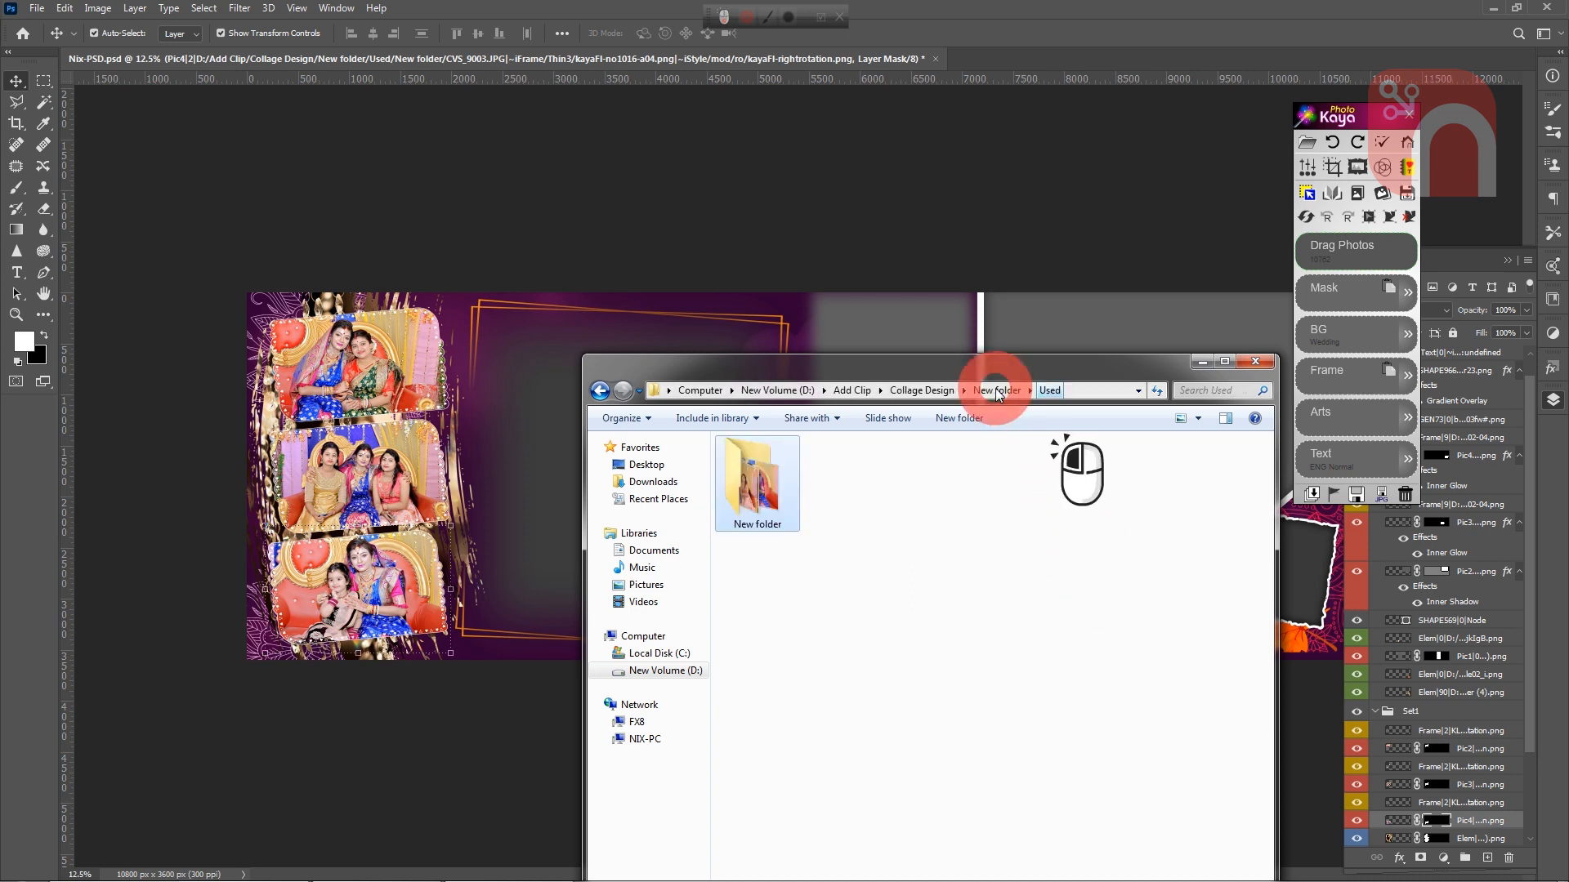
click(993, 391)
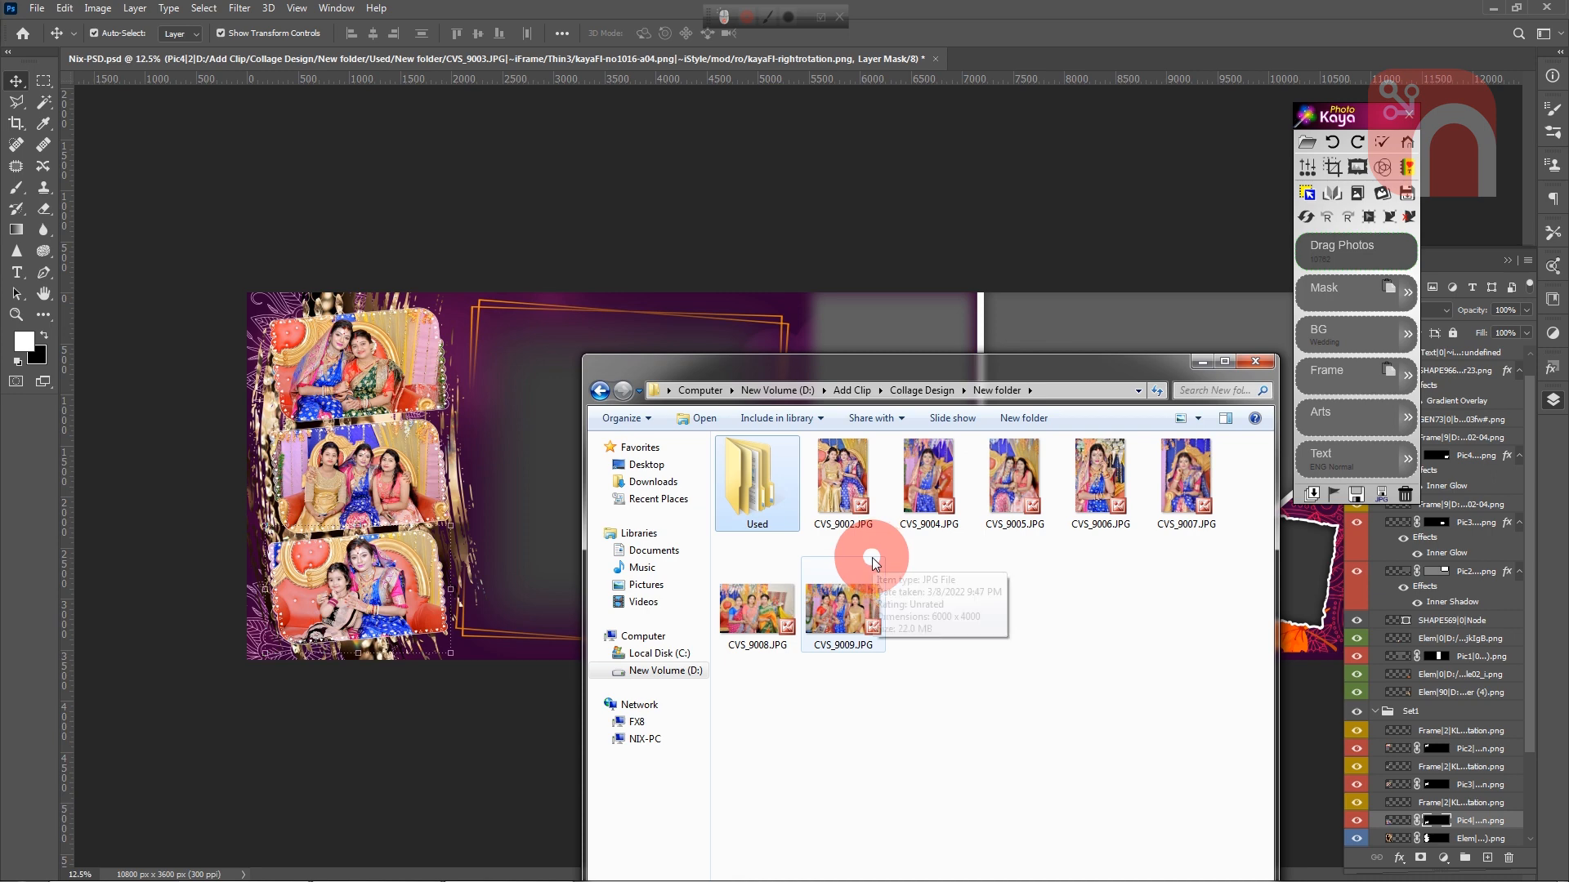
Create a second subfolder, New folder (2), inside Used and return to the parent photo folder
drag(875, 562, 782, 513)
double_click(764, 504)
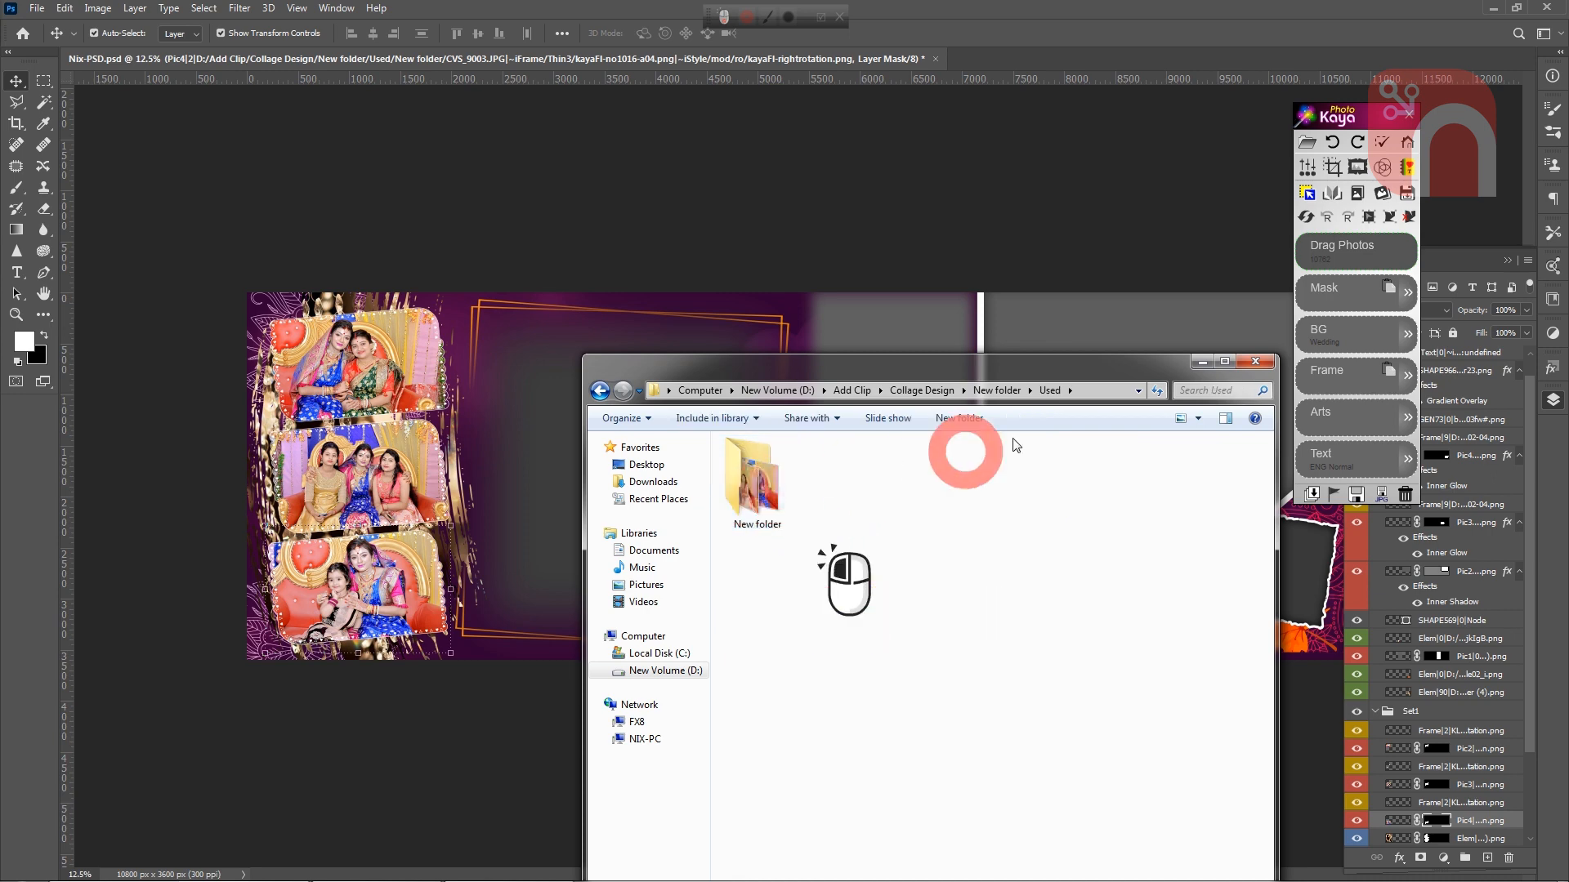
click(998, 417)
click(1012, 576)
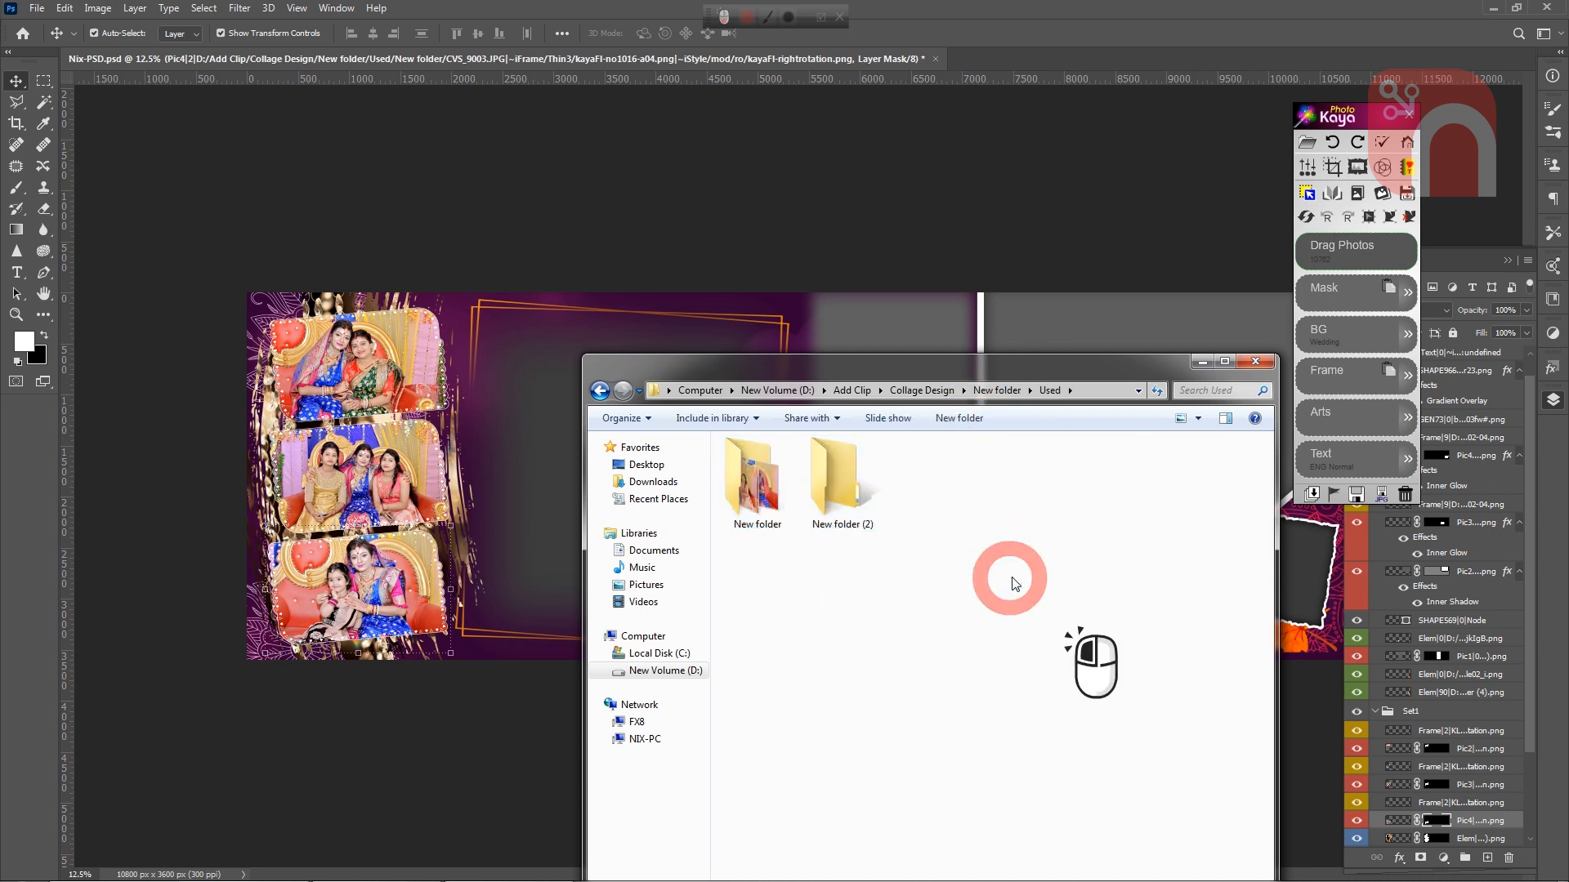
click(998, 390)
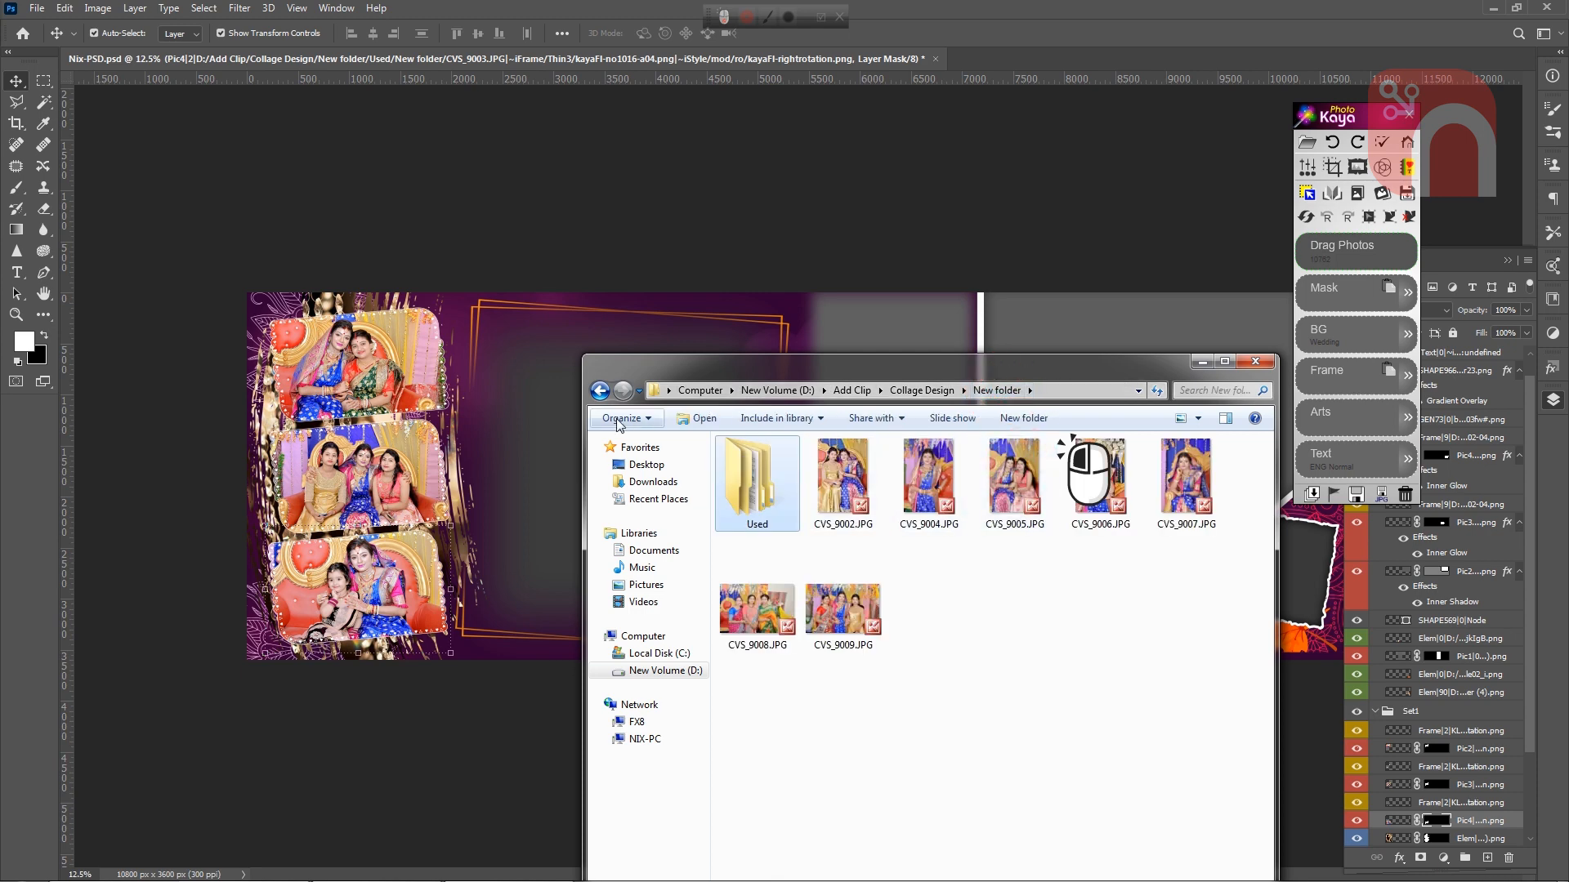
Fill the large placeholder inside the double orange frame with CVS_9004.JPG using Drag Photos
click(555, 428)
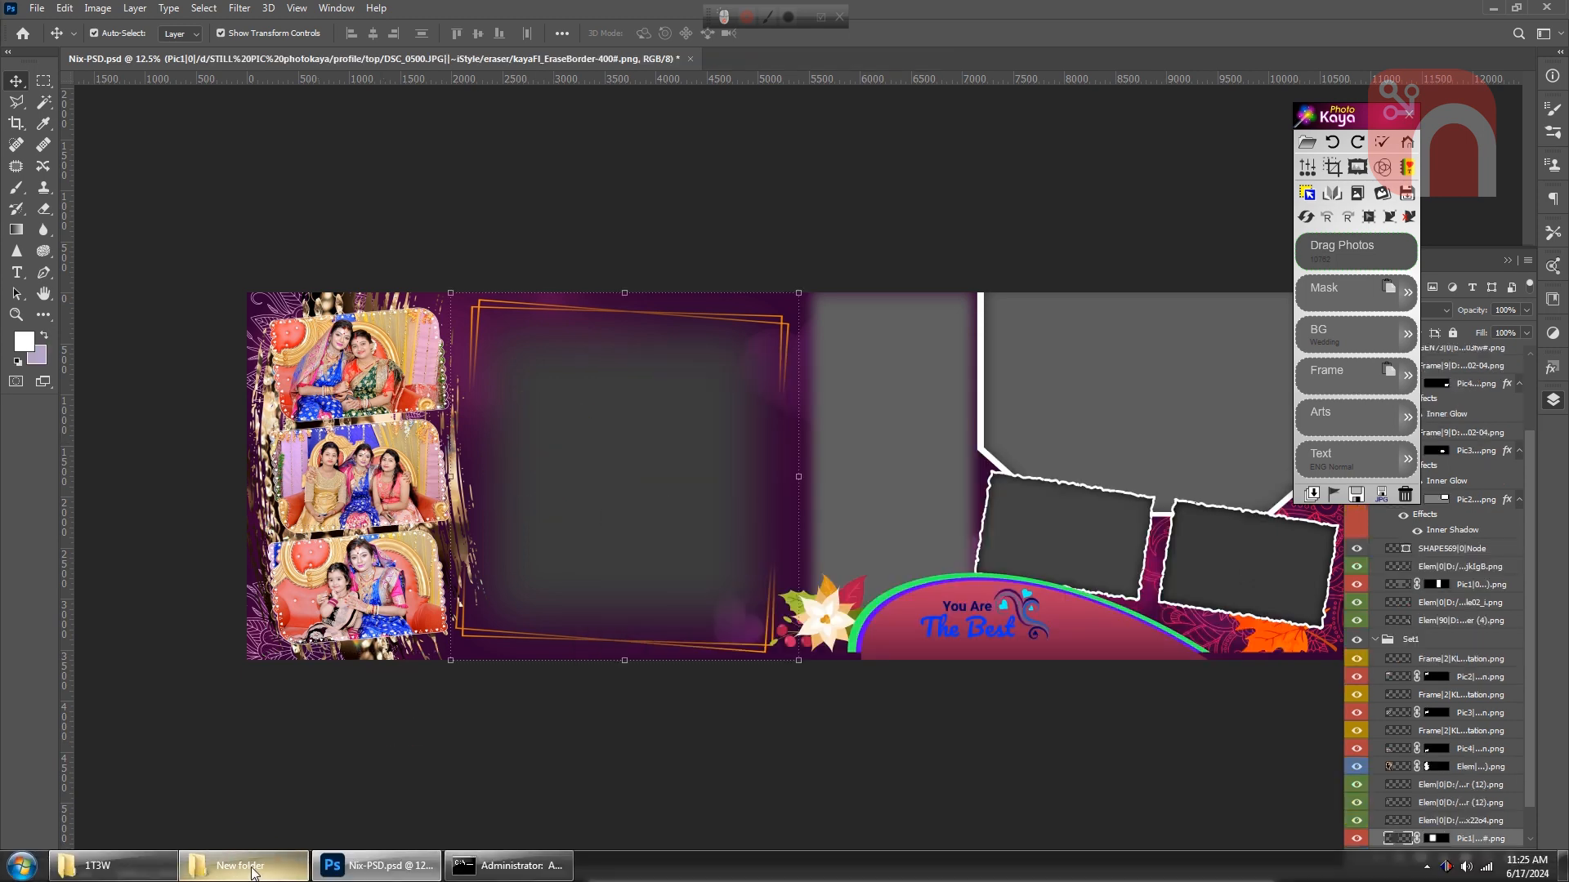
click(254, 873)
drag(929, 482, 961, 480)
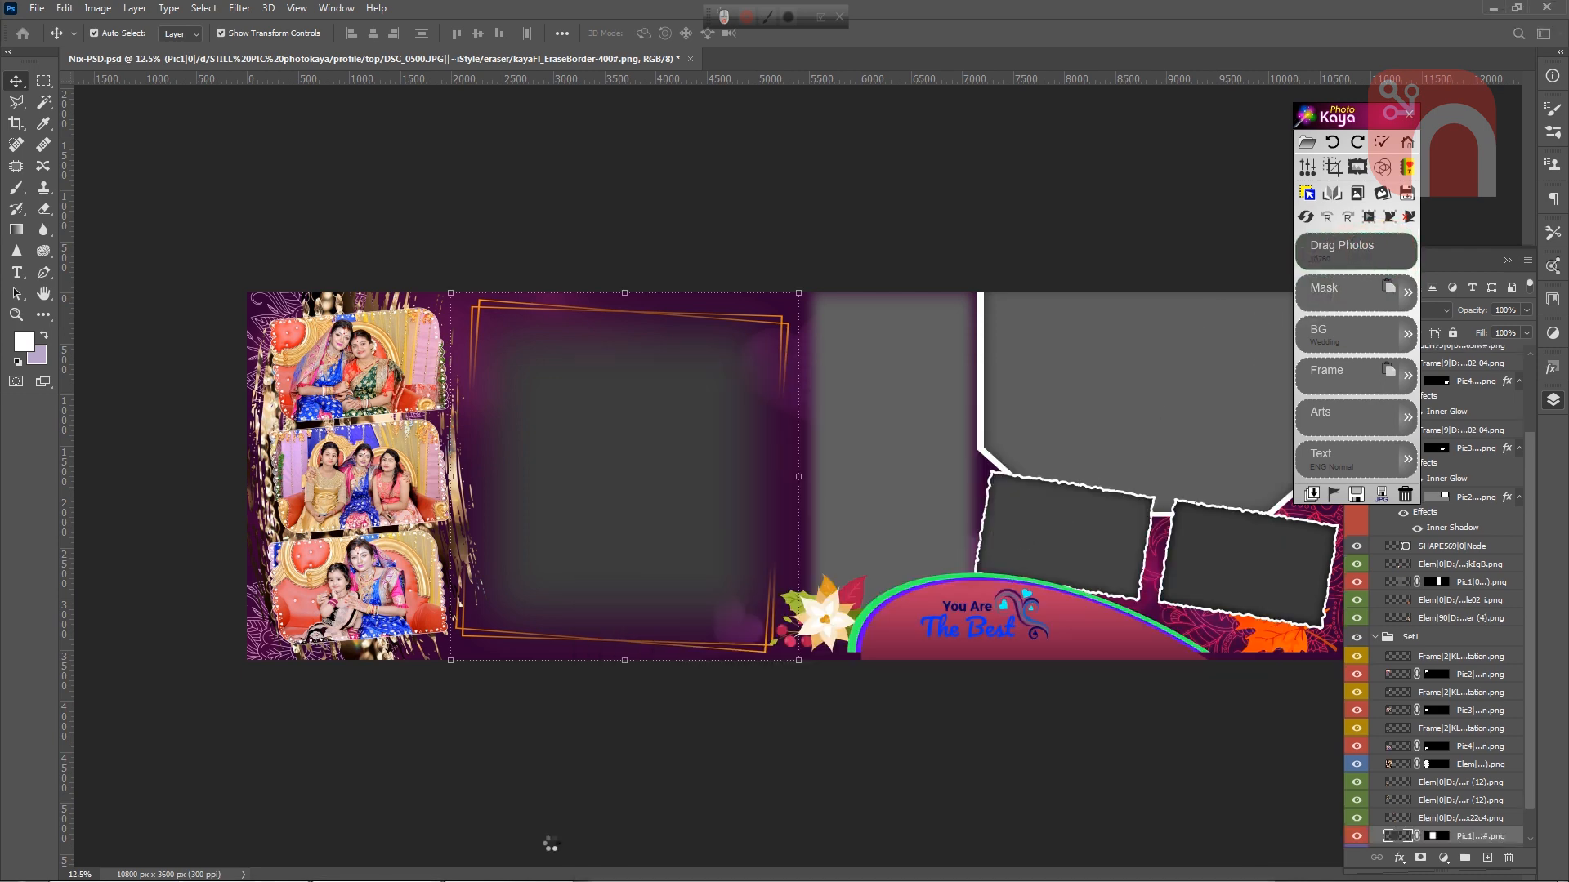
Check which photo is in Used > New folder (2), review the Used subfolders, and return to the parent photo folder
click(293, 864)
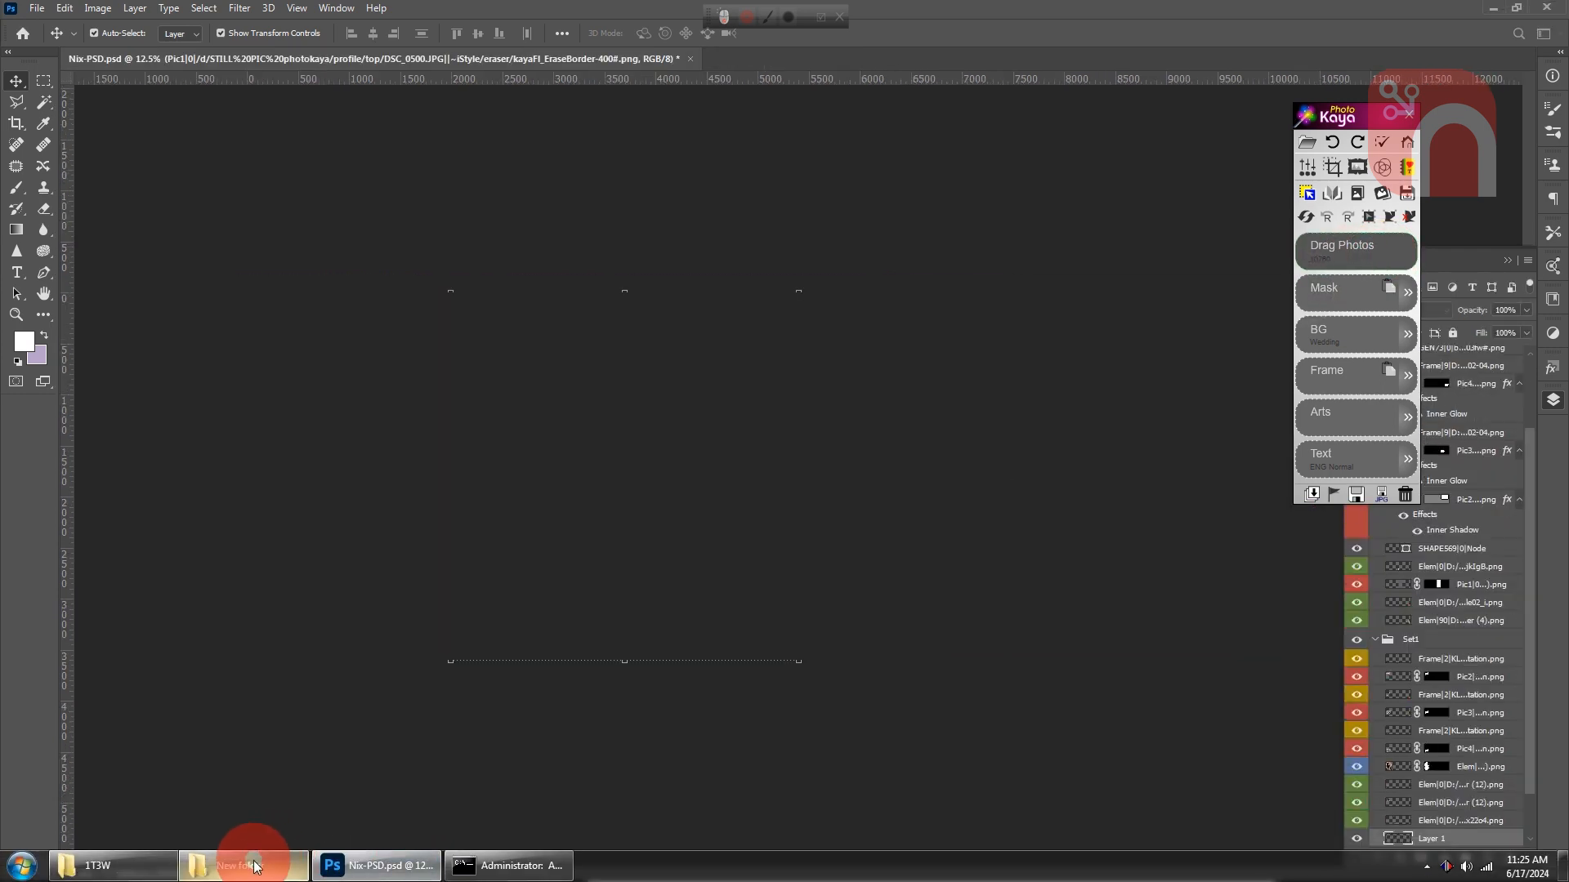
click(254, 866)
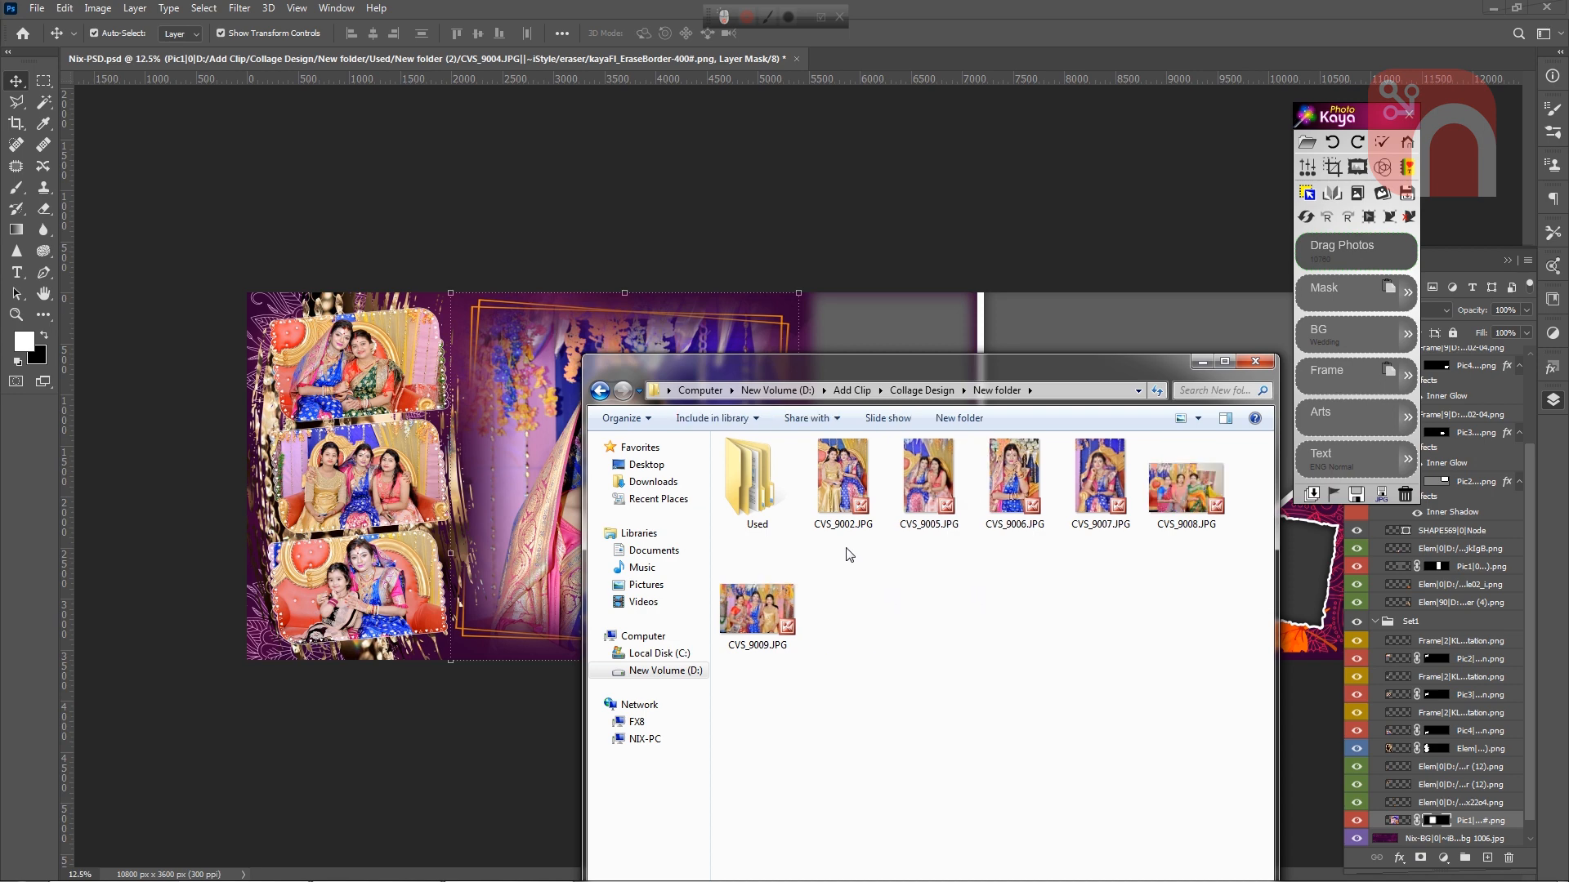
double_click(764, 497)
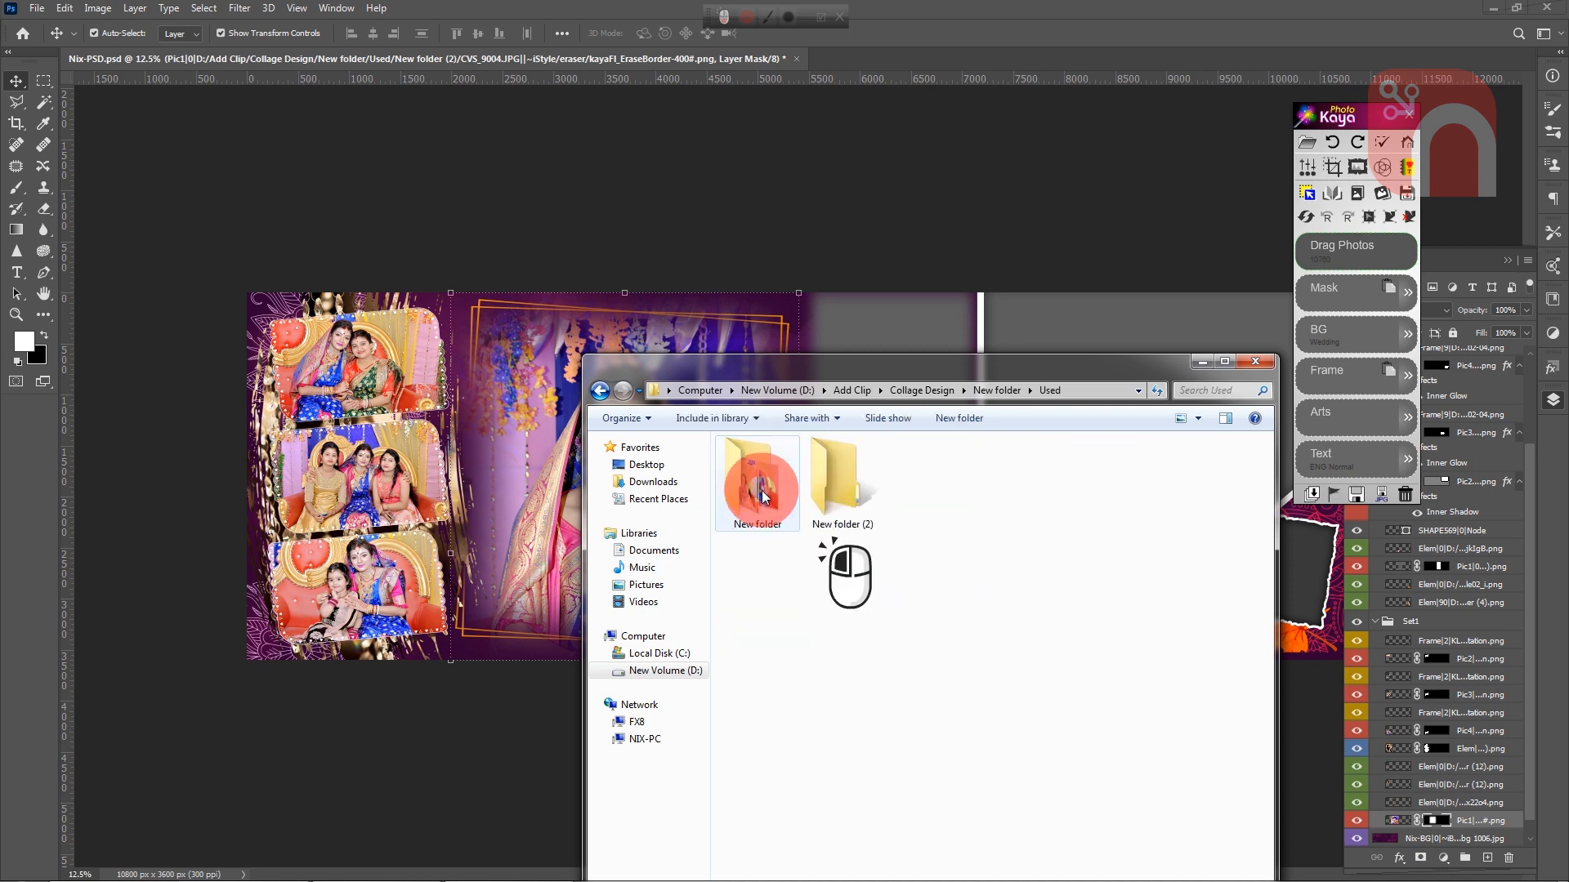
click(868, 511)
double_click(877, 507)
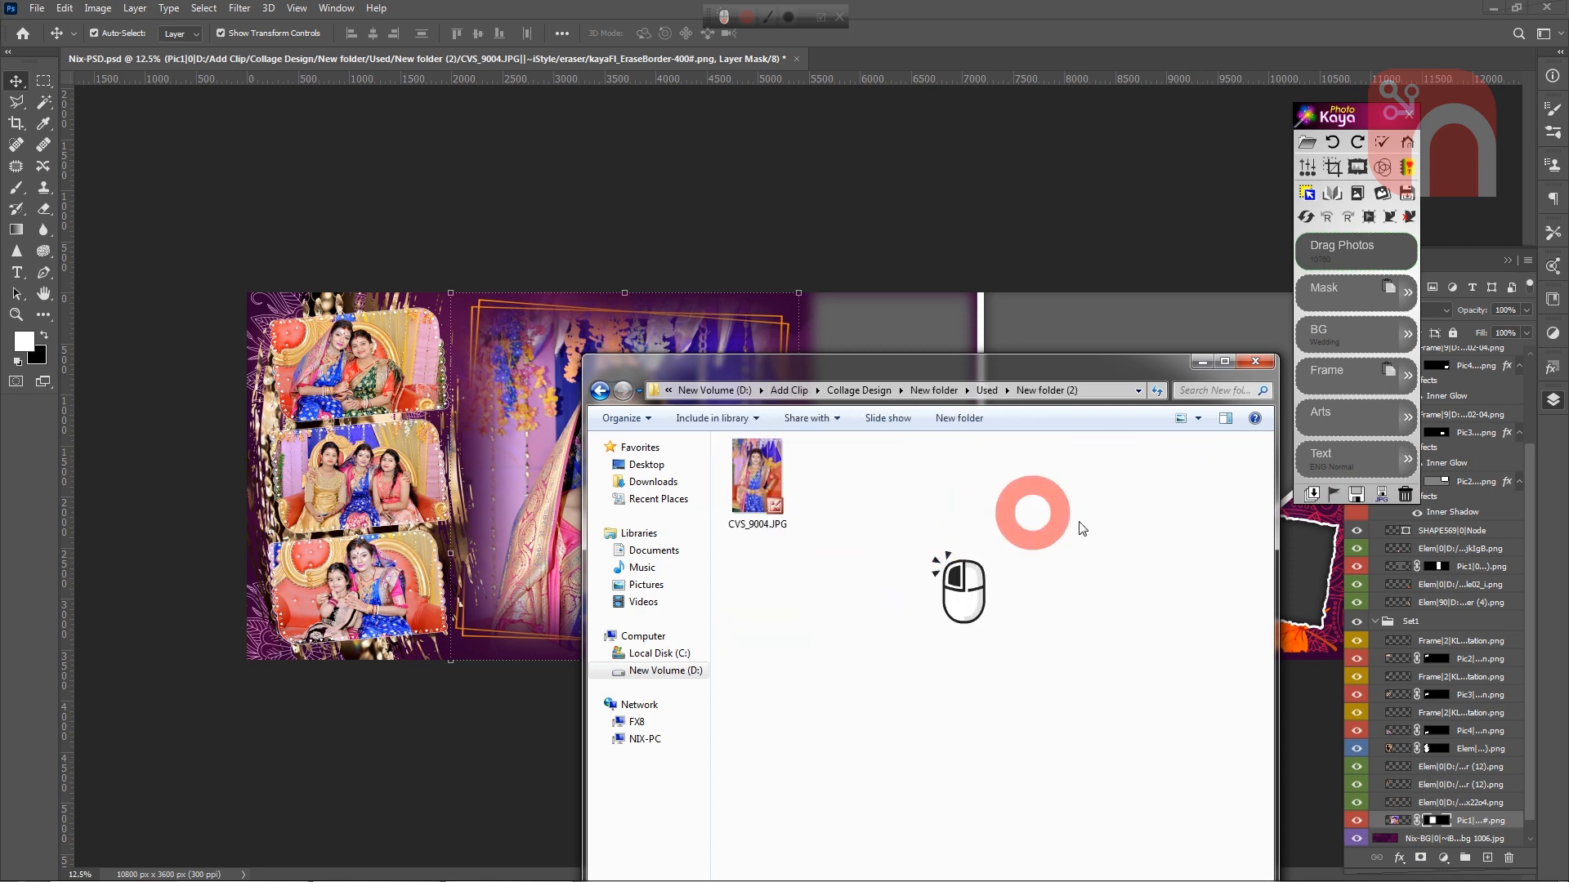
click(988, 390)
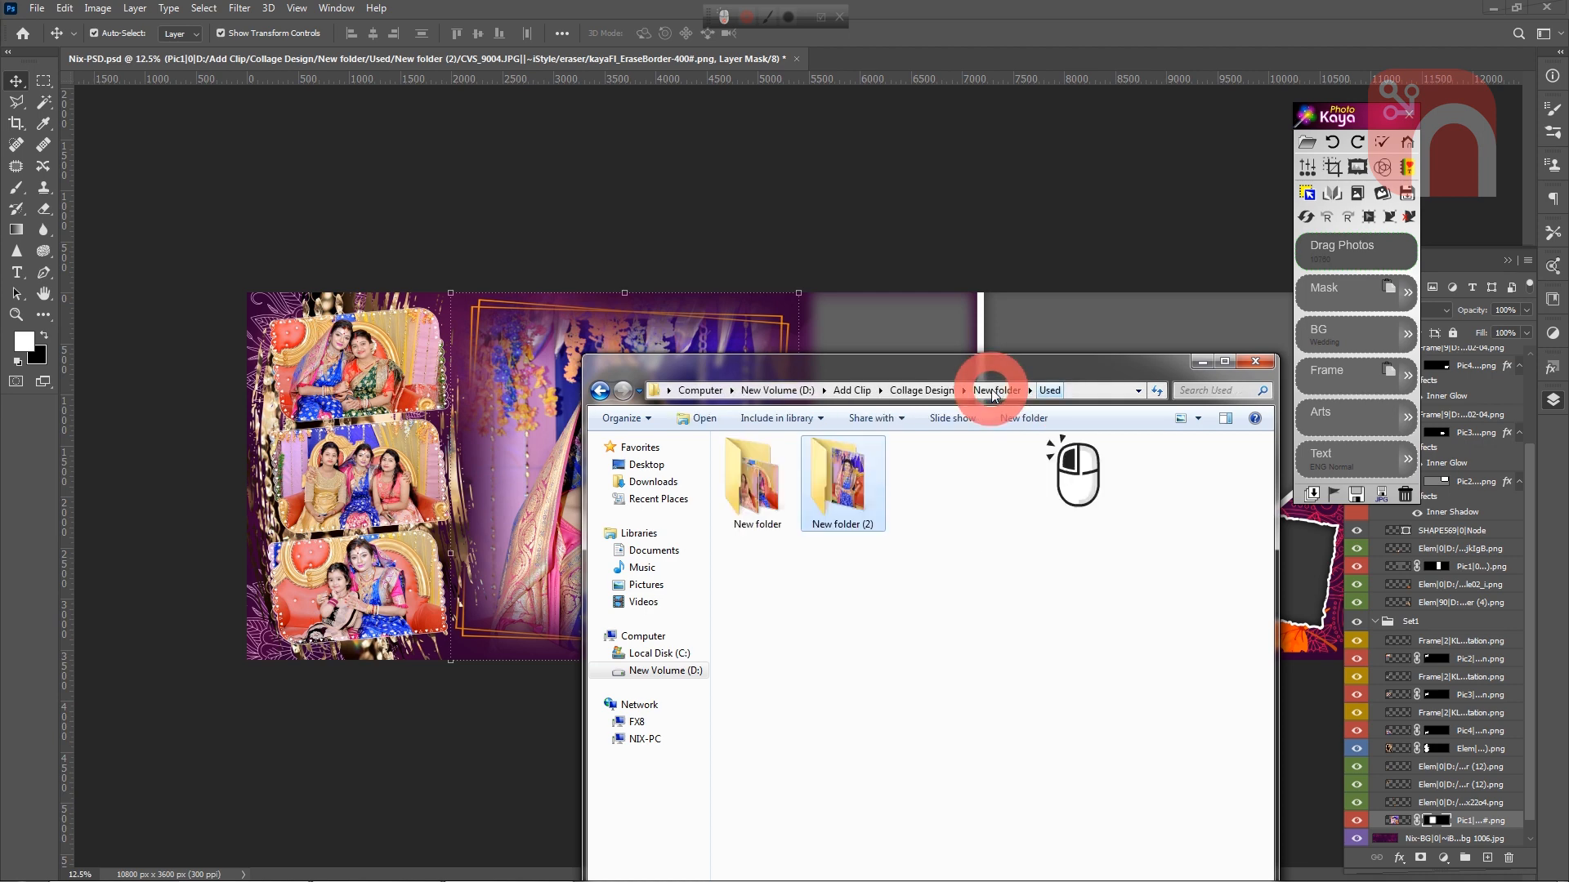
click(1023, 645)
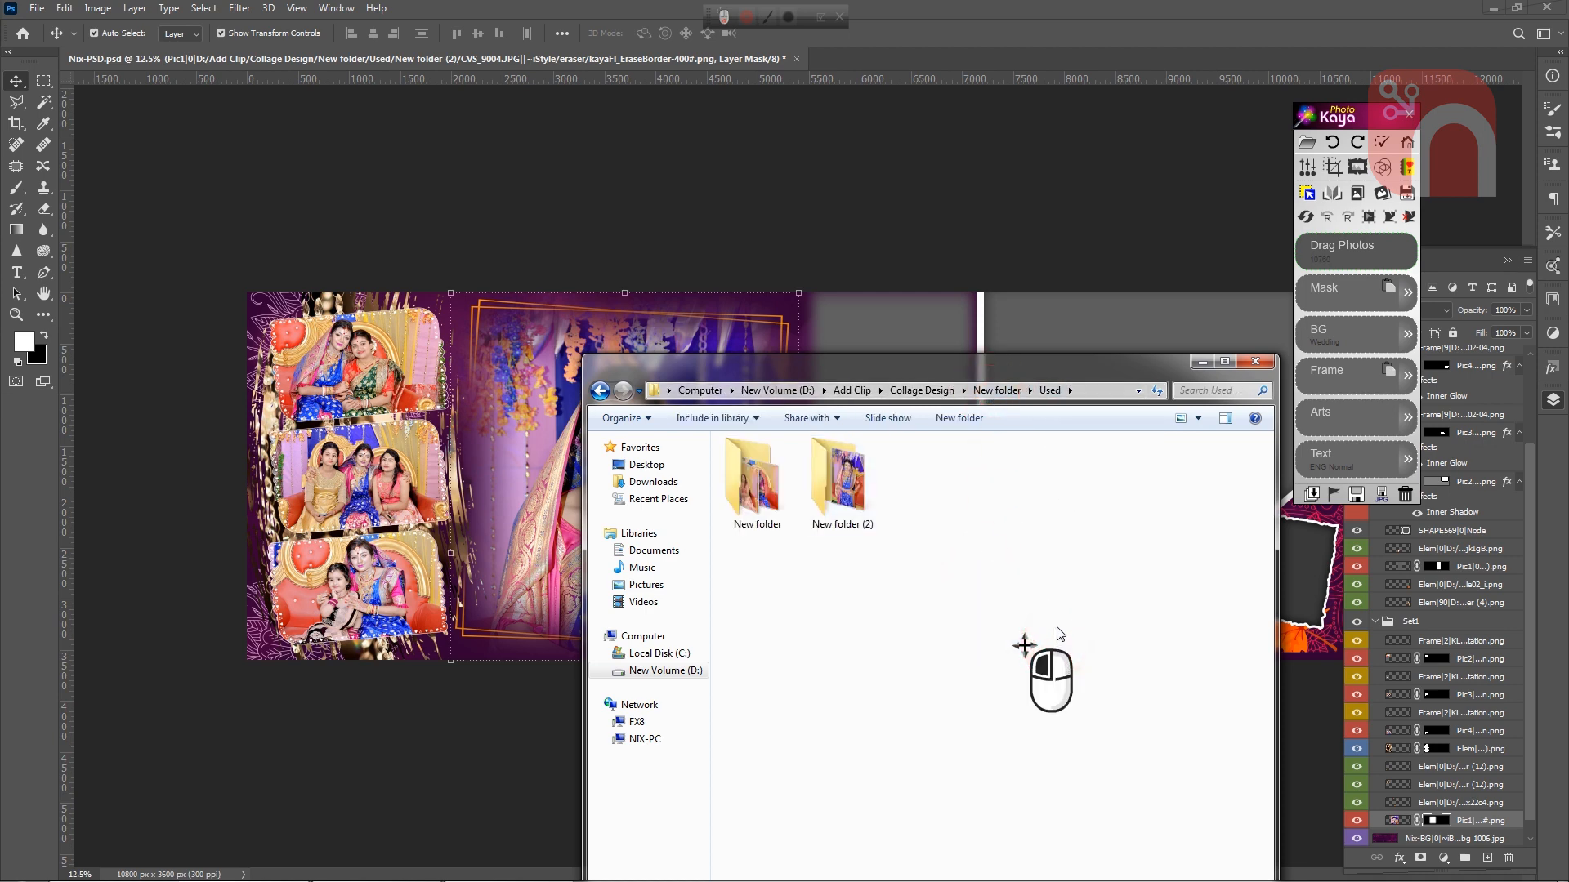
right_click(1056, 617)
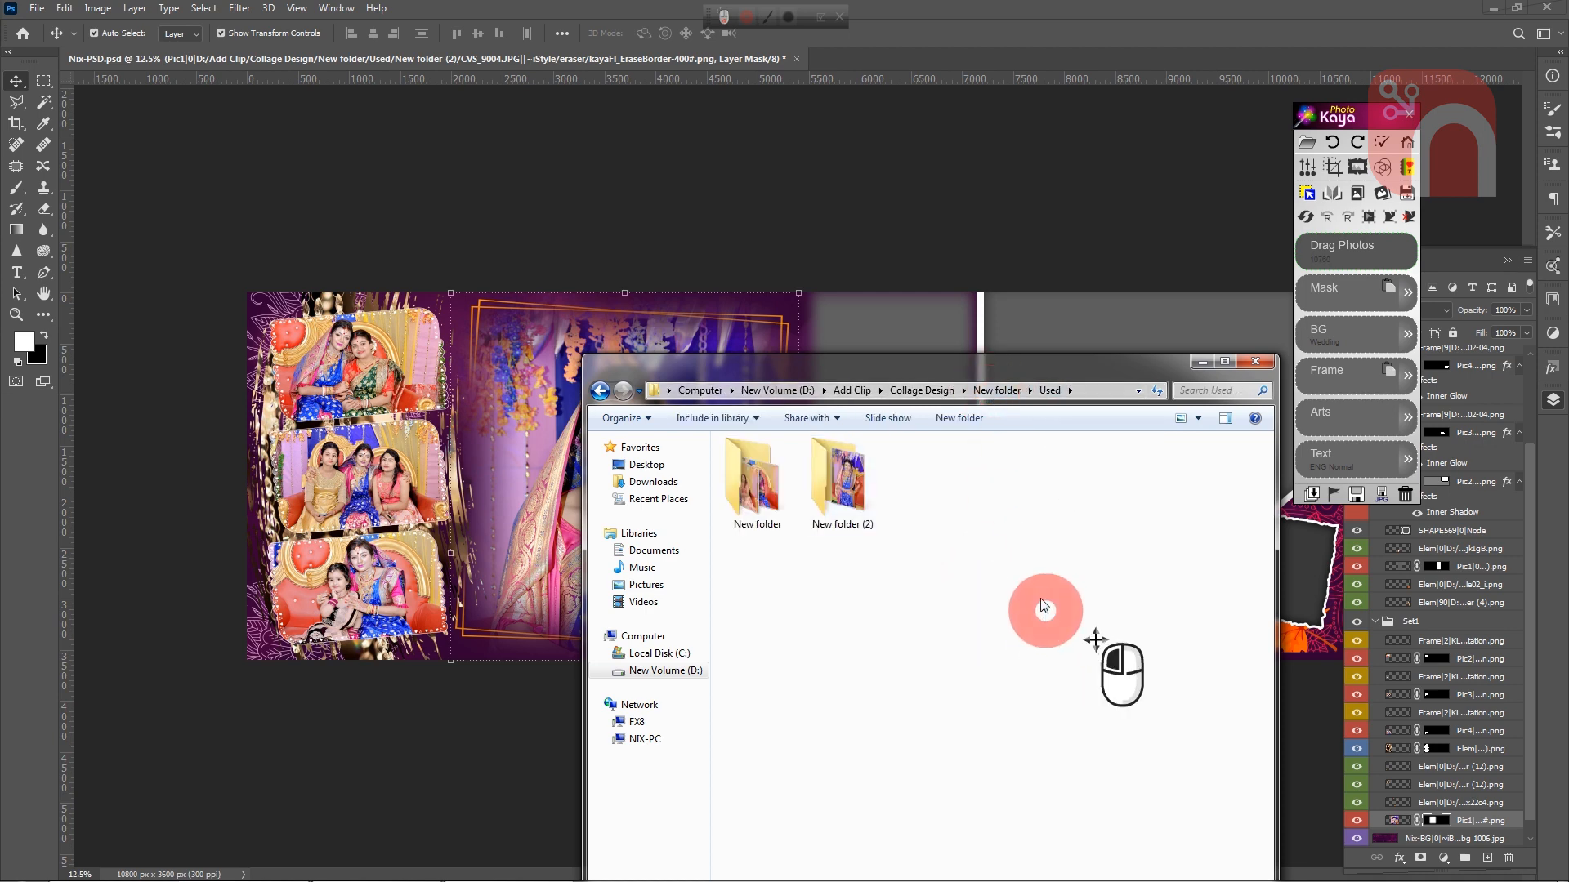
click(1053, 610)
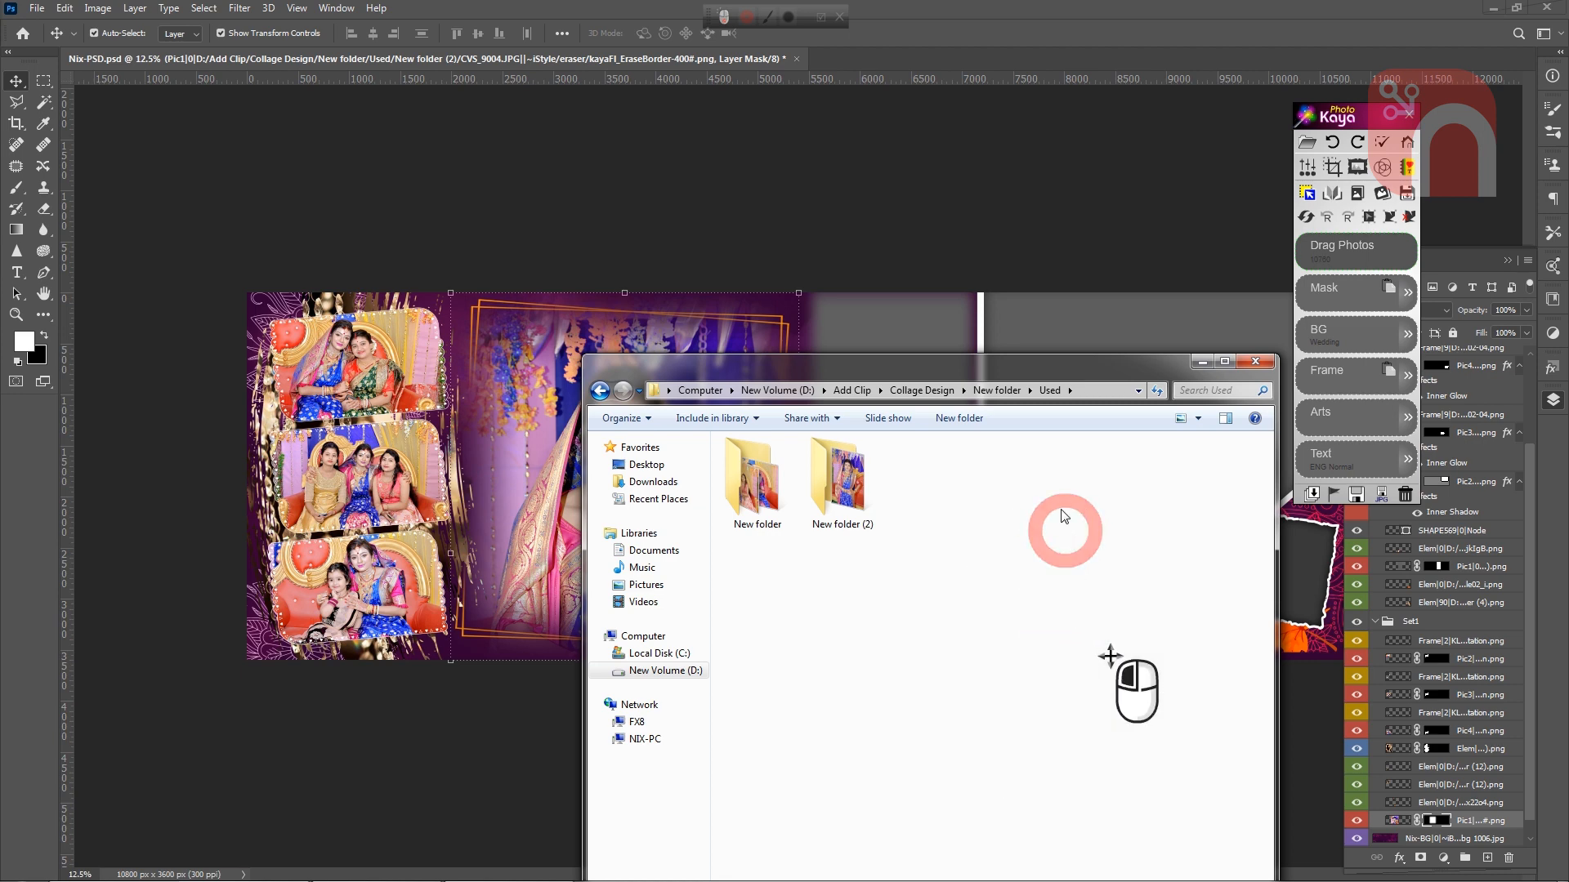
click(1004, 392)
Fill the tall soft-edged placeholder beside the orange-framed photo with CVS_9006.JPG using Drag Photos
click(893, 332)
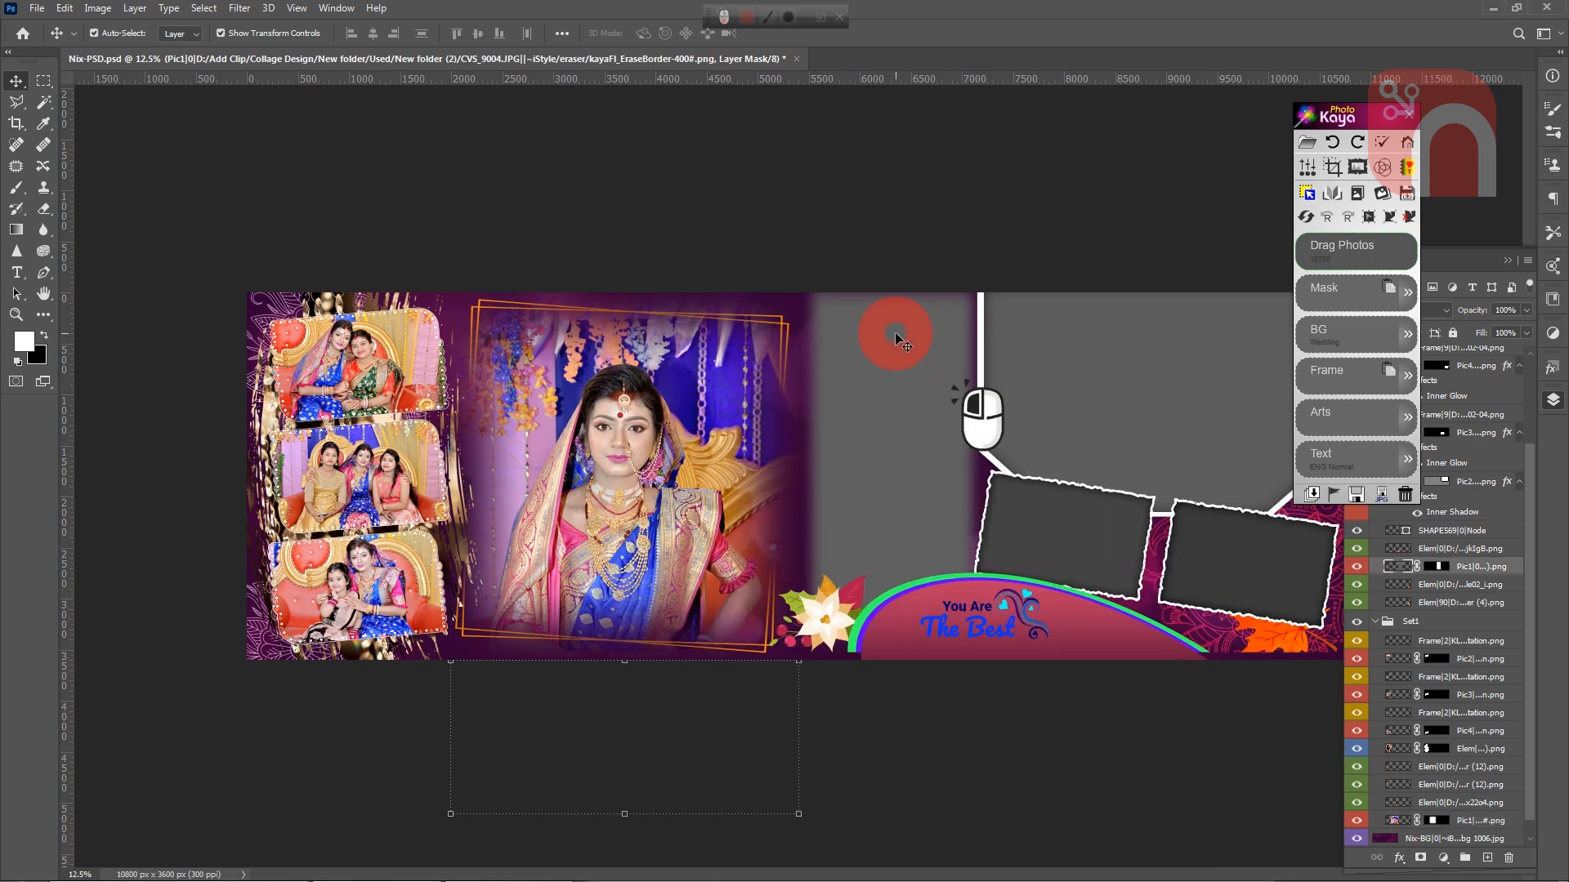
click(245, 868)
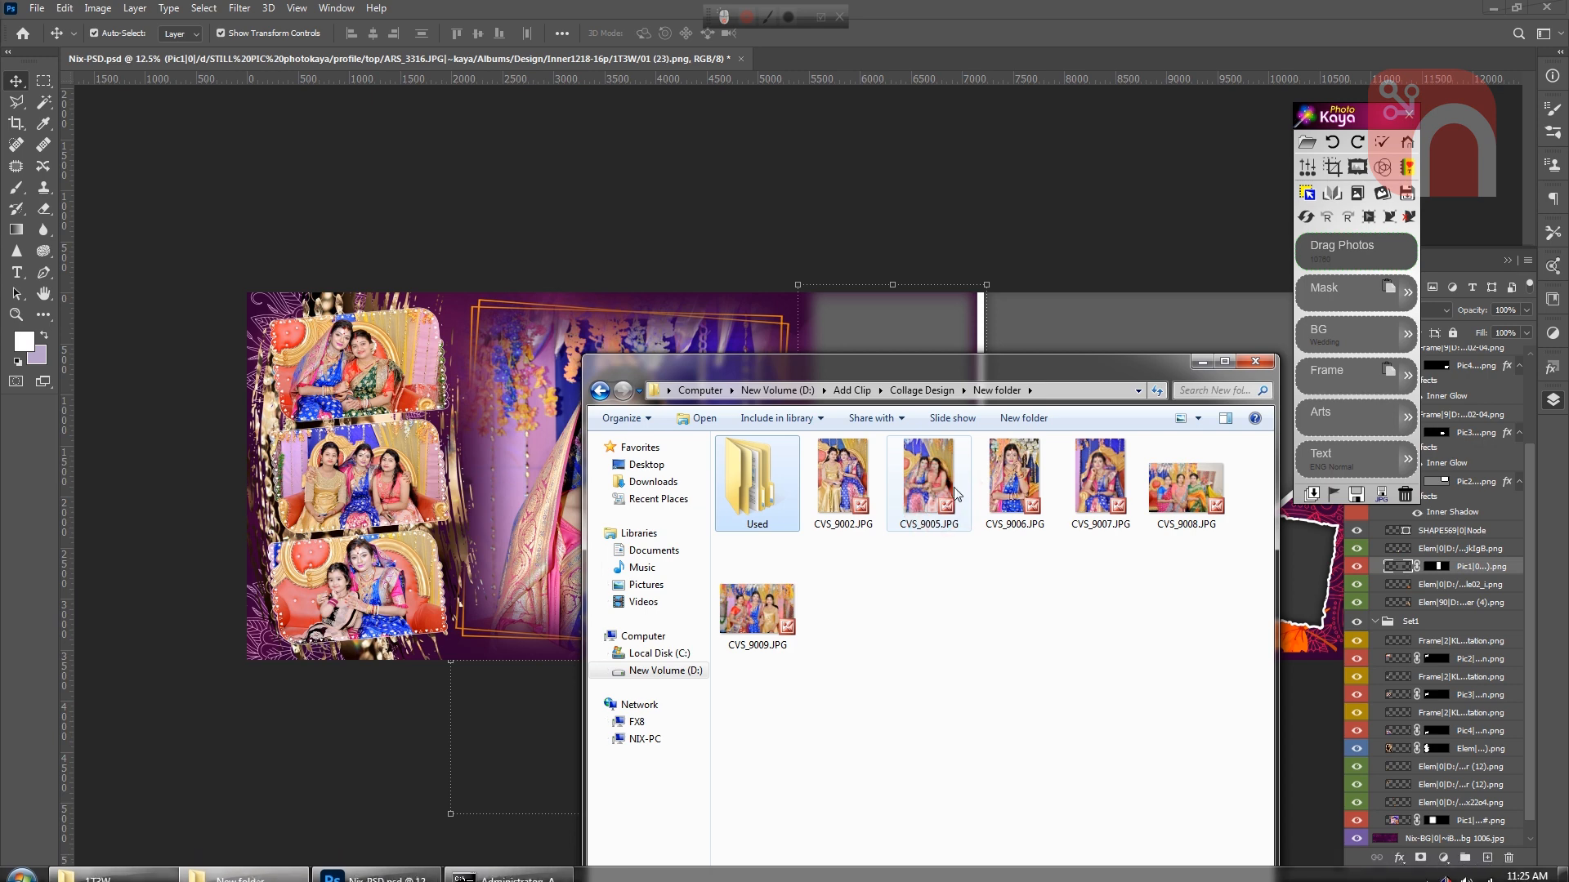
drag(1009, 482, 1391, 259)
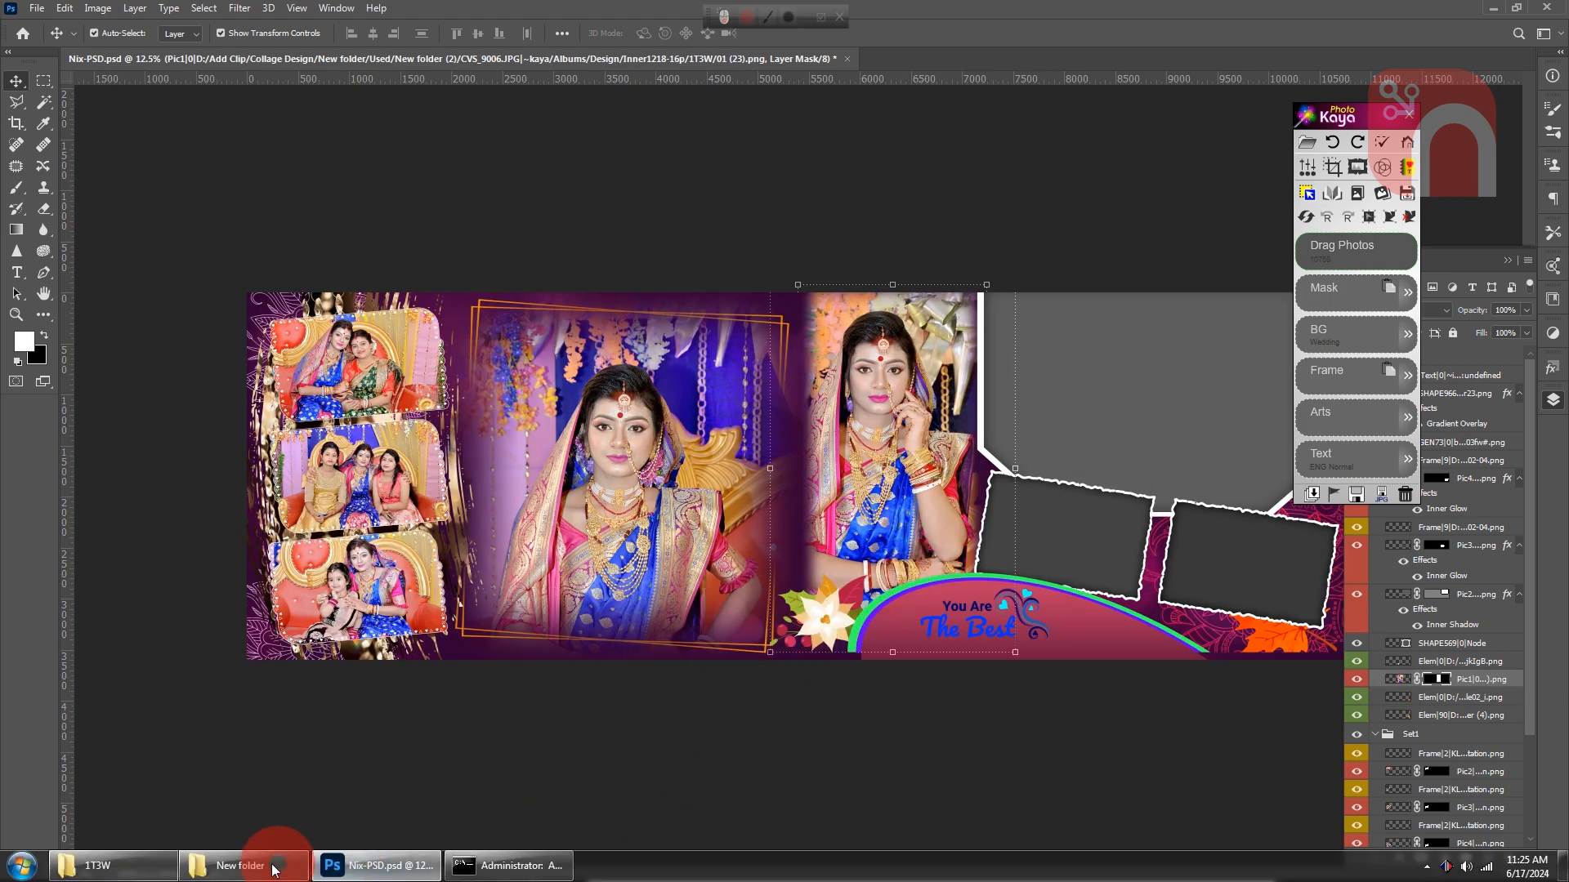
Examine which photos New folder (2) inside Used contains after placing CVS_9006.JPG
click(274, 868)
click(761, 484)
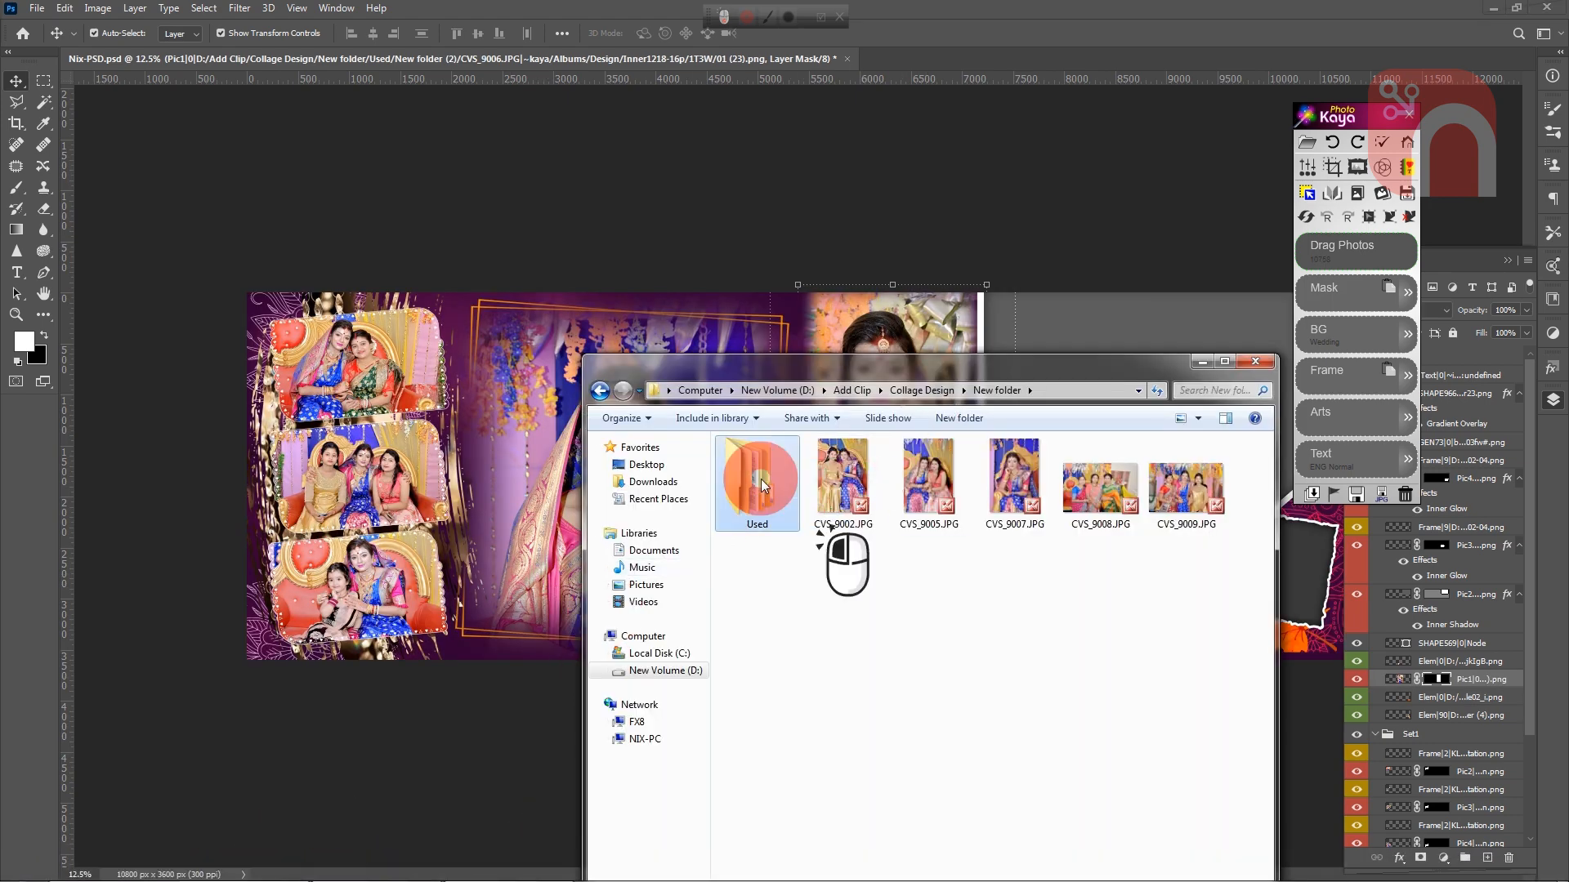
double_click(762, 483)
double_click(840, 494)
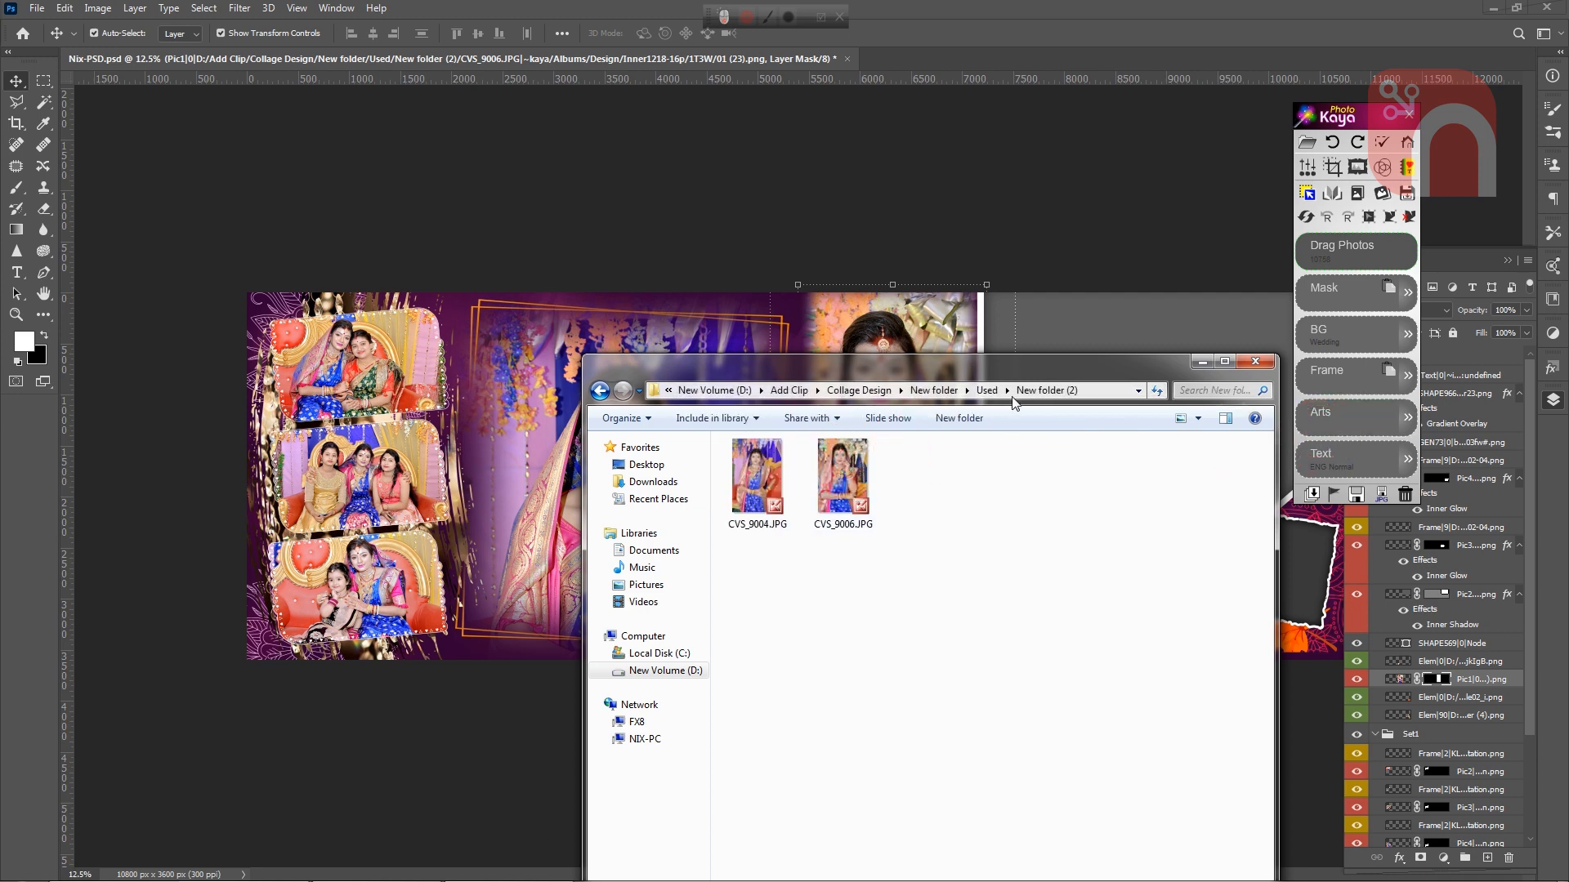
Create a third subfolder, New folder (3), inside Used and return to the parent photo folder
click(986, 391)
click(1030, 420)
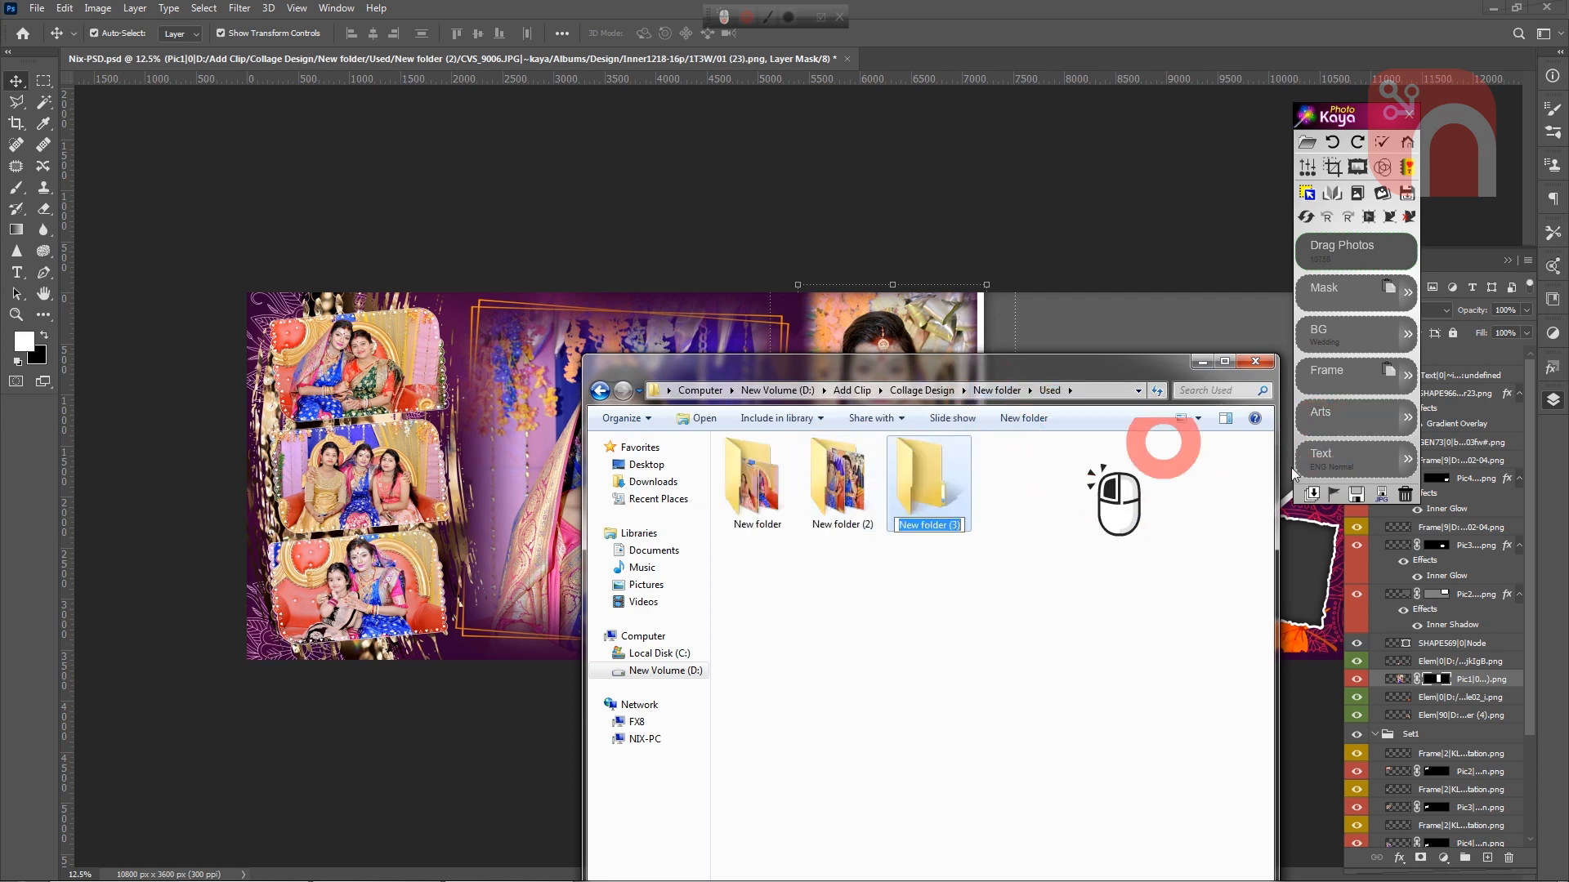
click(996, 391)
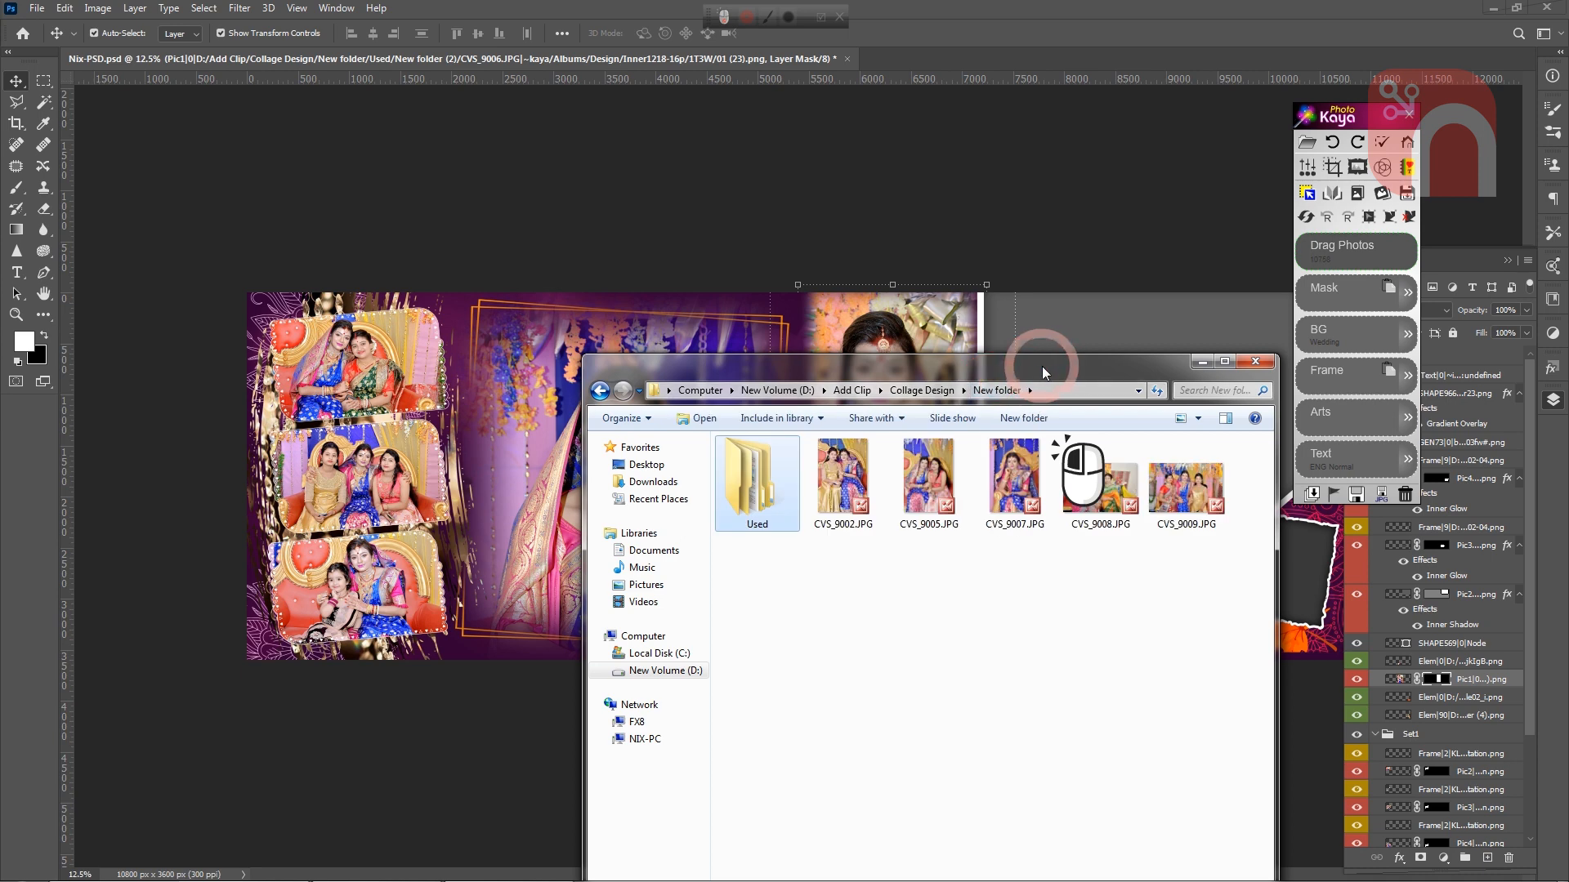
Fill the large empty placeholder above the two tilted frames with CVS_9009.JPG using Drag Photos
drag(1044, 362, 779, 411)
click(1184, 355)
click(1166, 353)
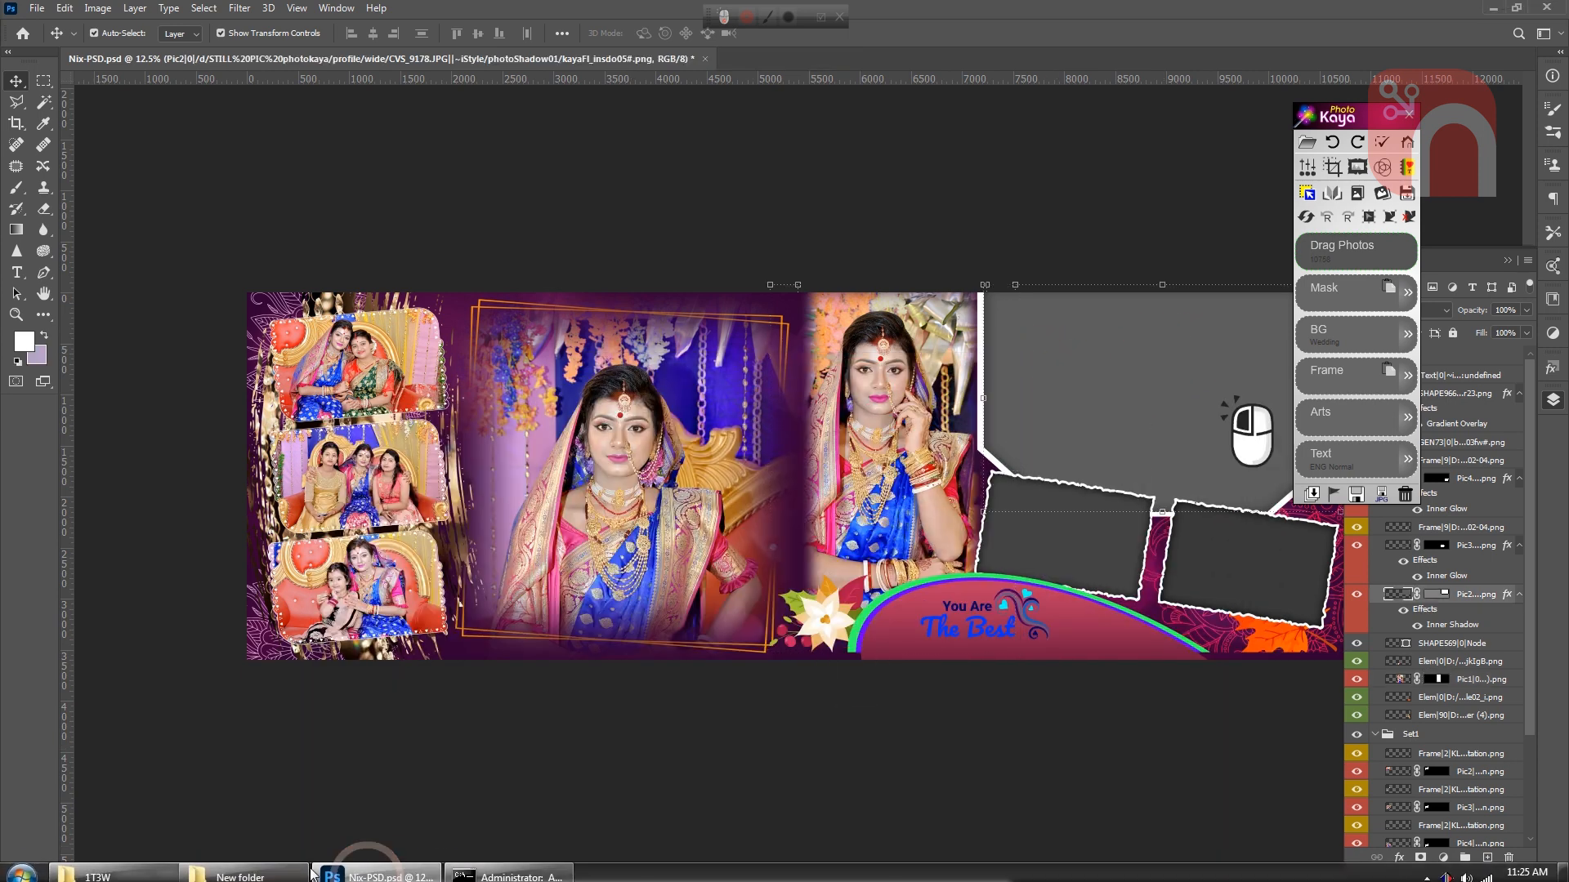
click(280, 862)
click(841, 576)
drag(909, 554, 1332, 247)
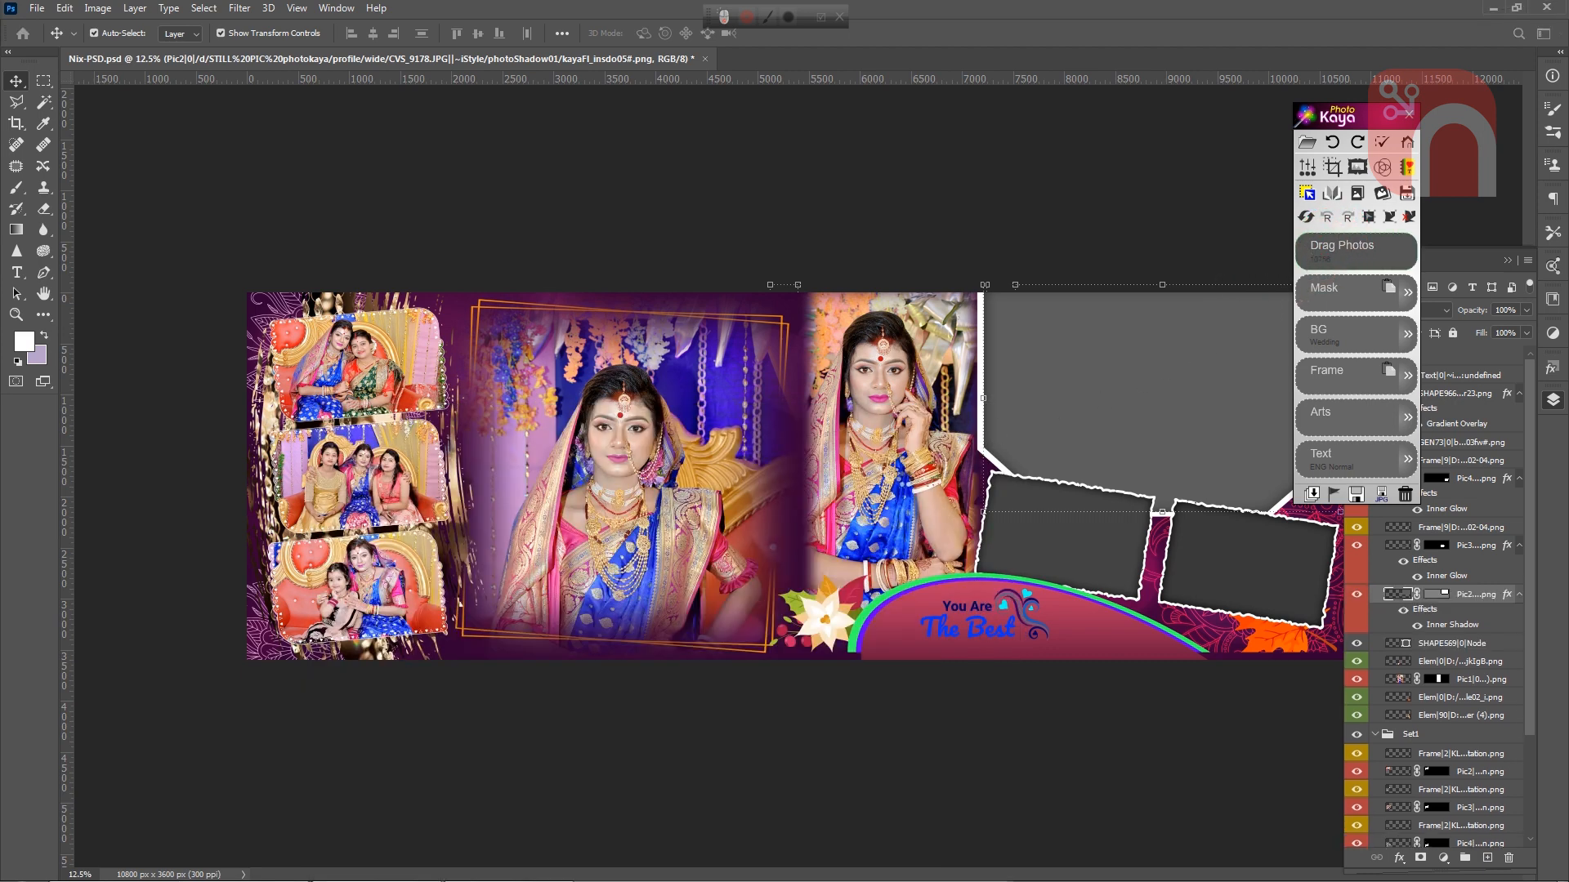
click(902, 488)
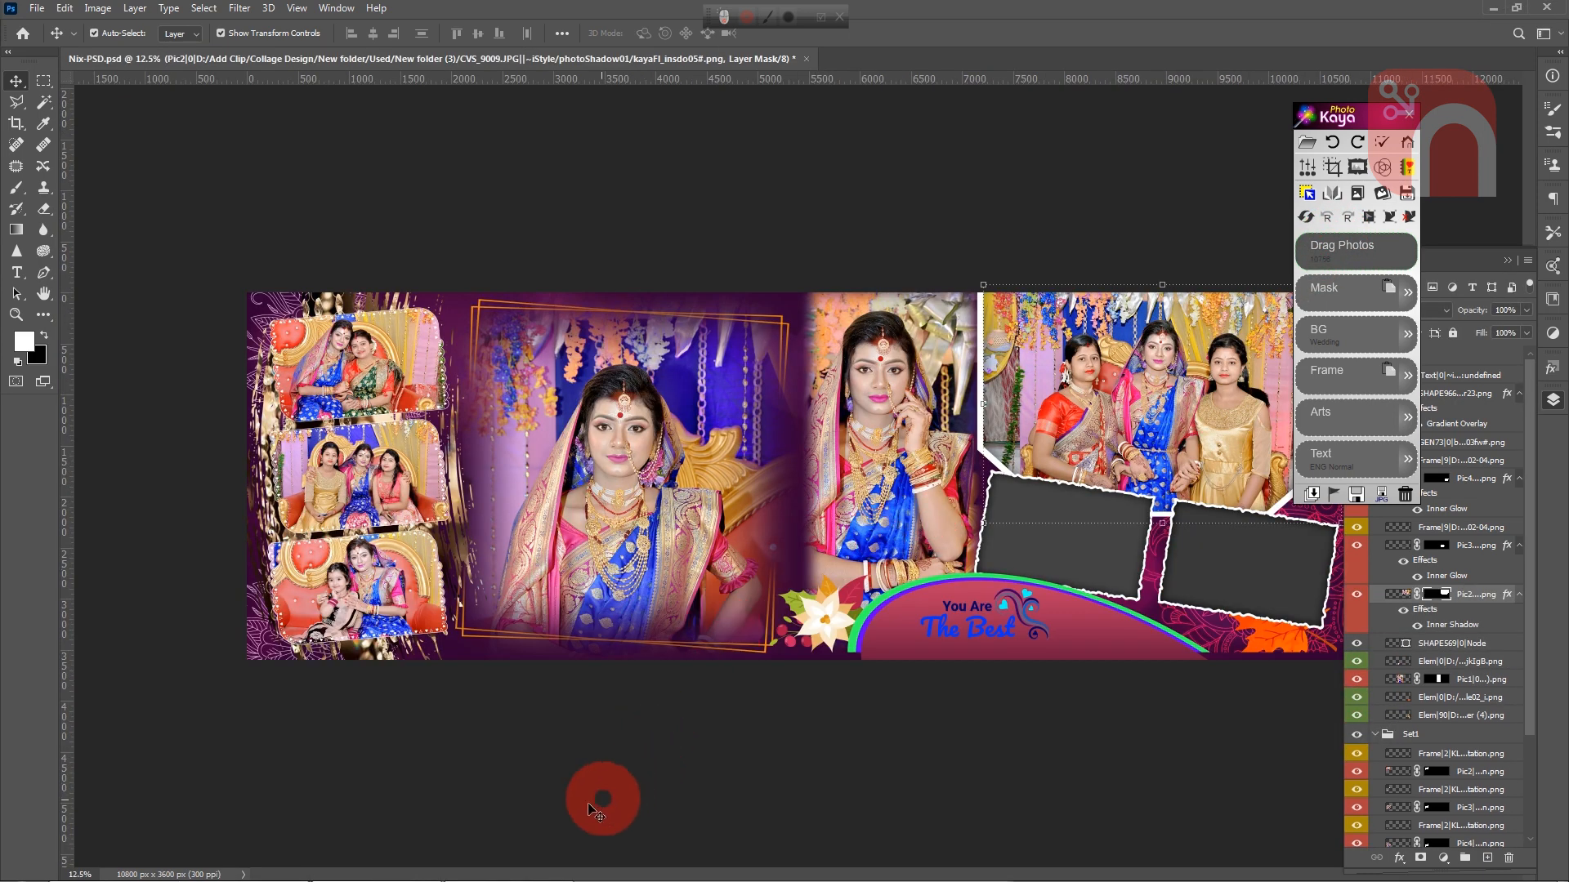
Fill the tilted torn-edge placeholder nearest the tall portrait, below the large group photo, with CVS_9008.JPG using Drag Photos
click(241, 871)
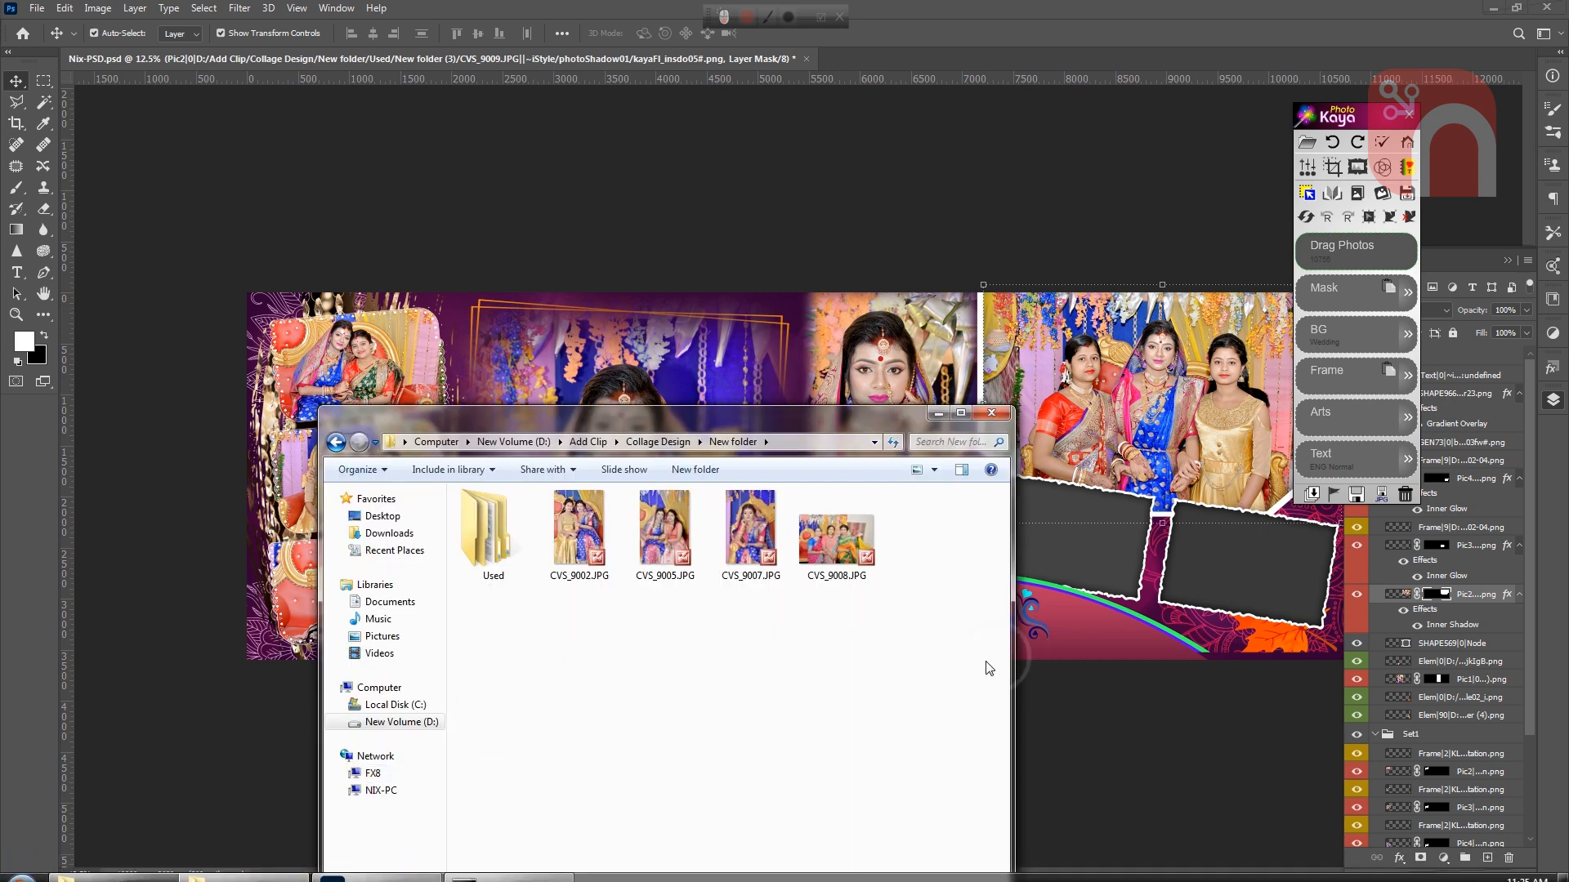
click(960, 678)
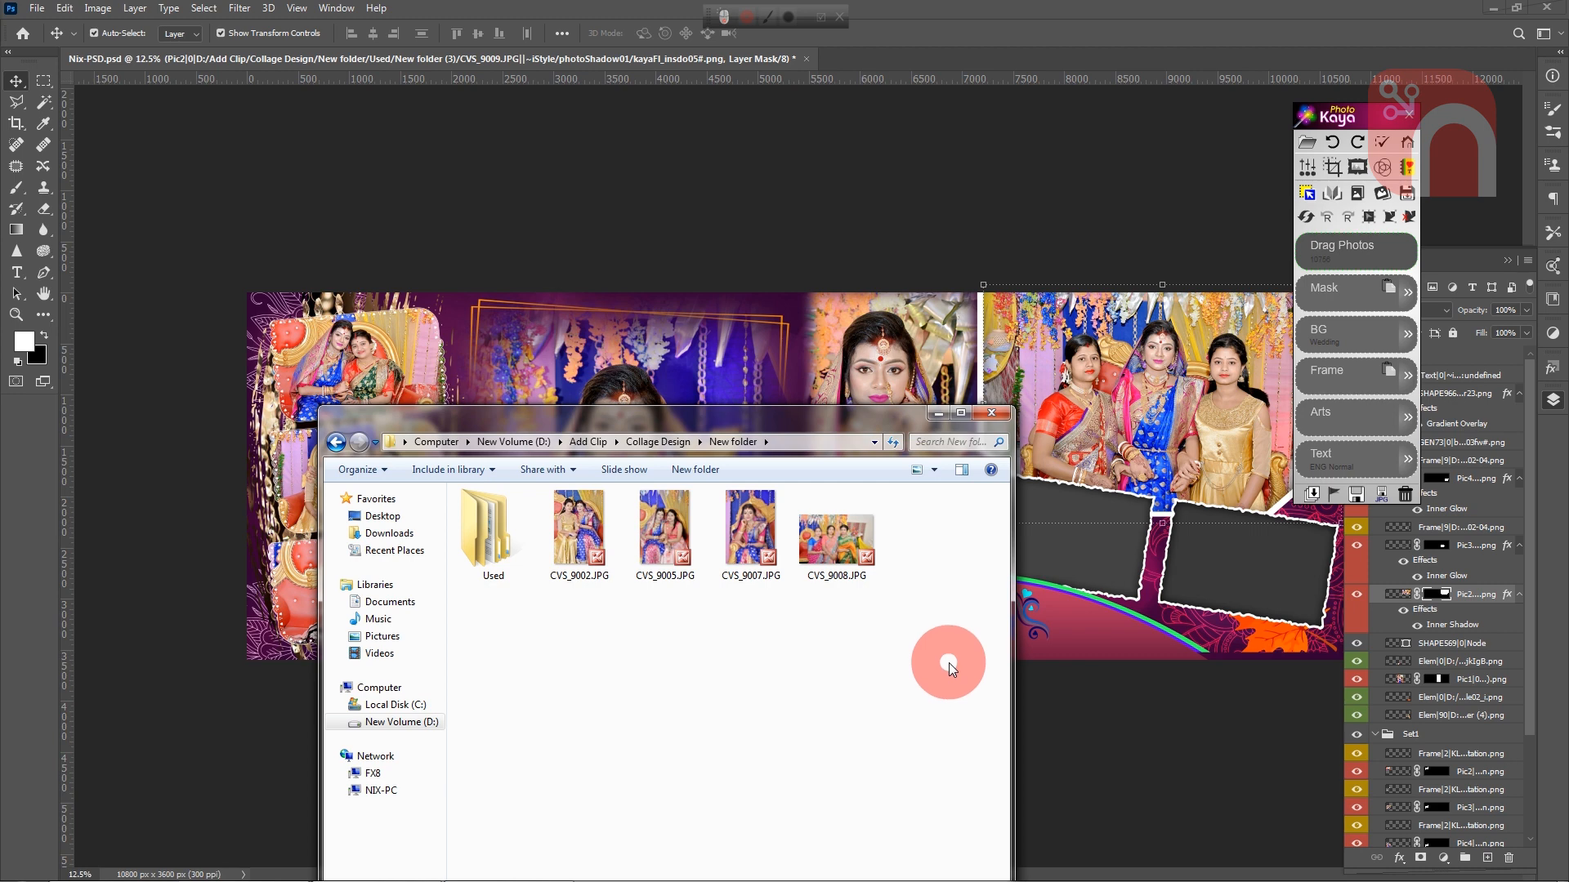
click(1095, 564)
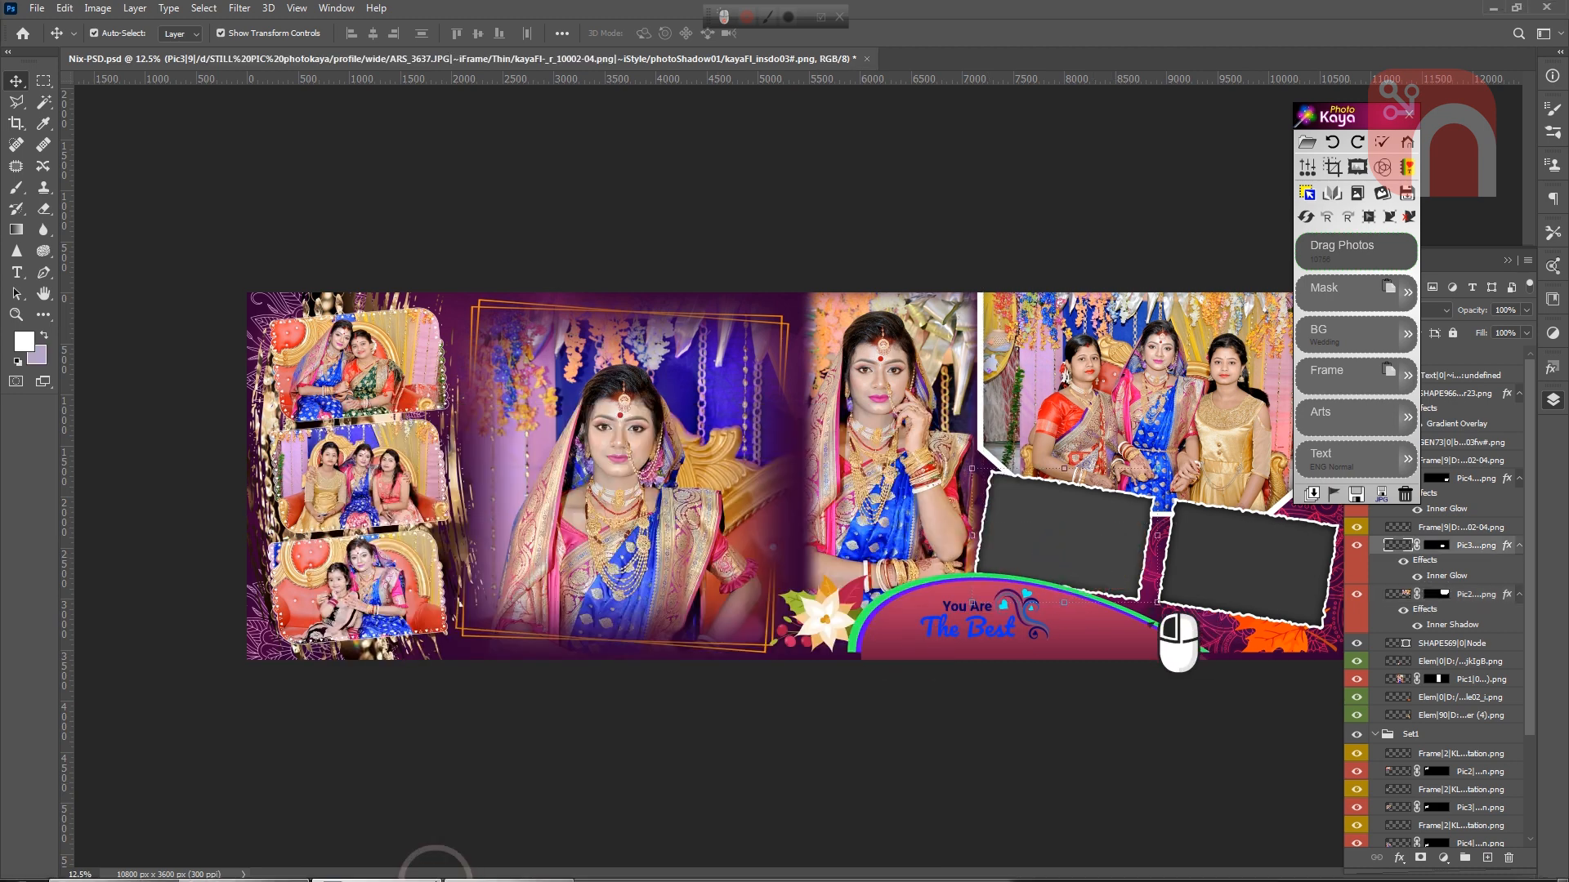
click(298, 868)
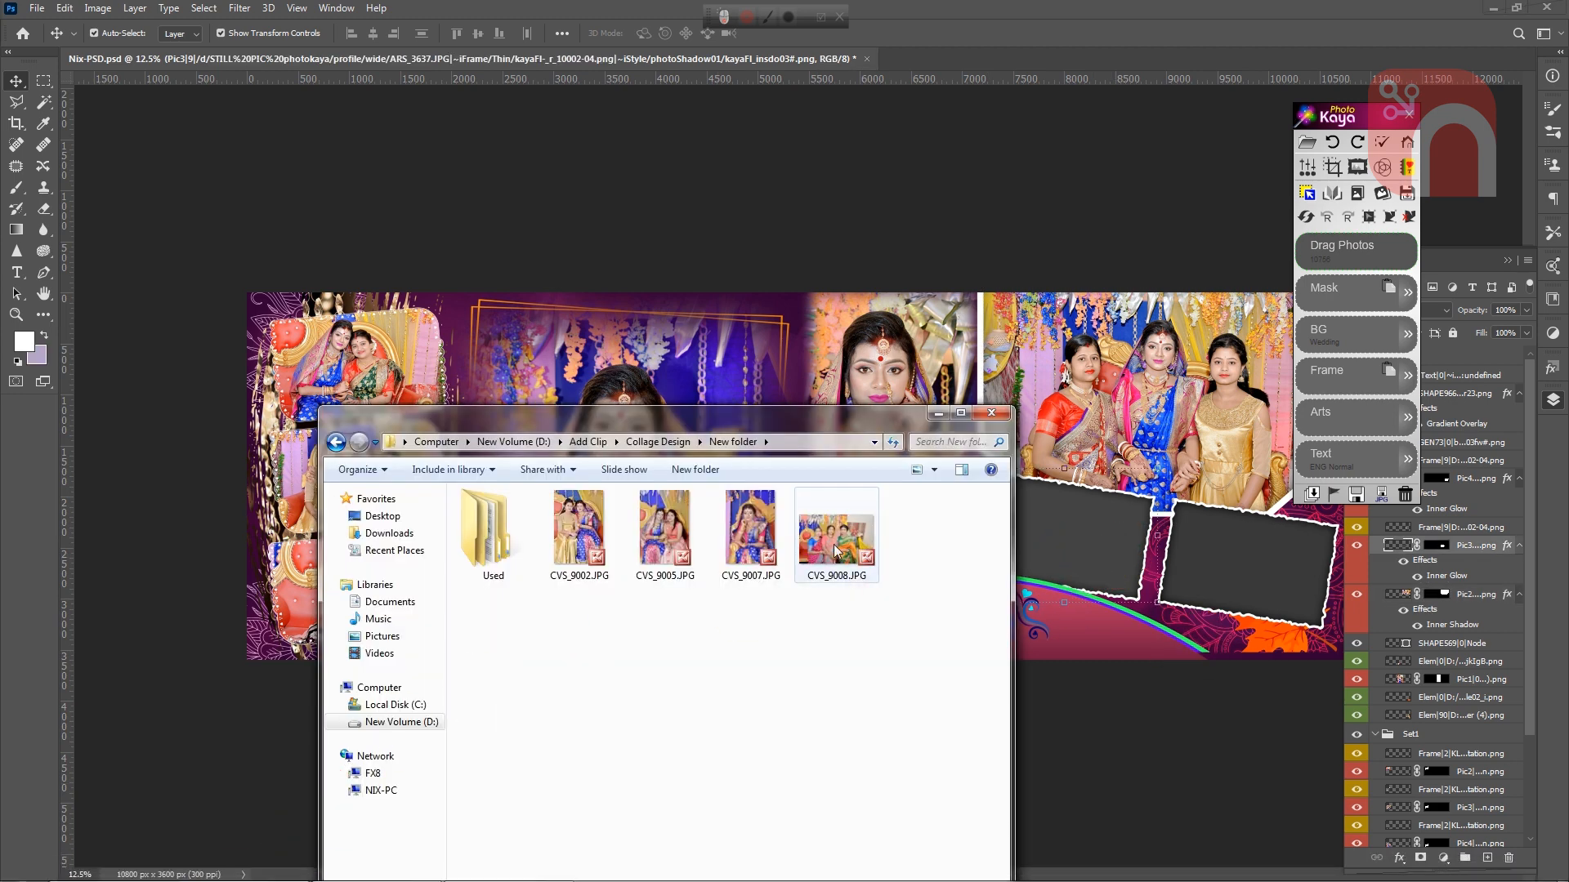
click(858, 539)
drag(861, 539, 1392, 259)
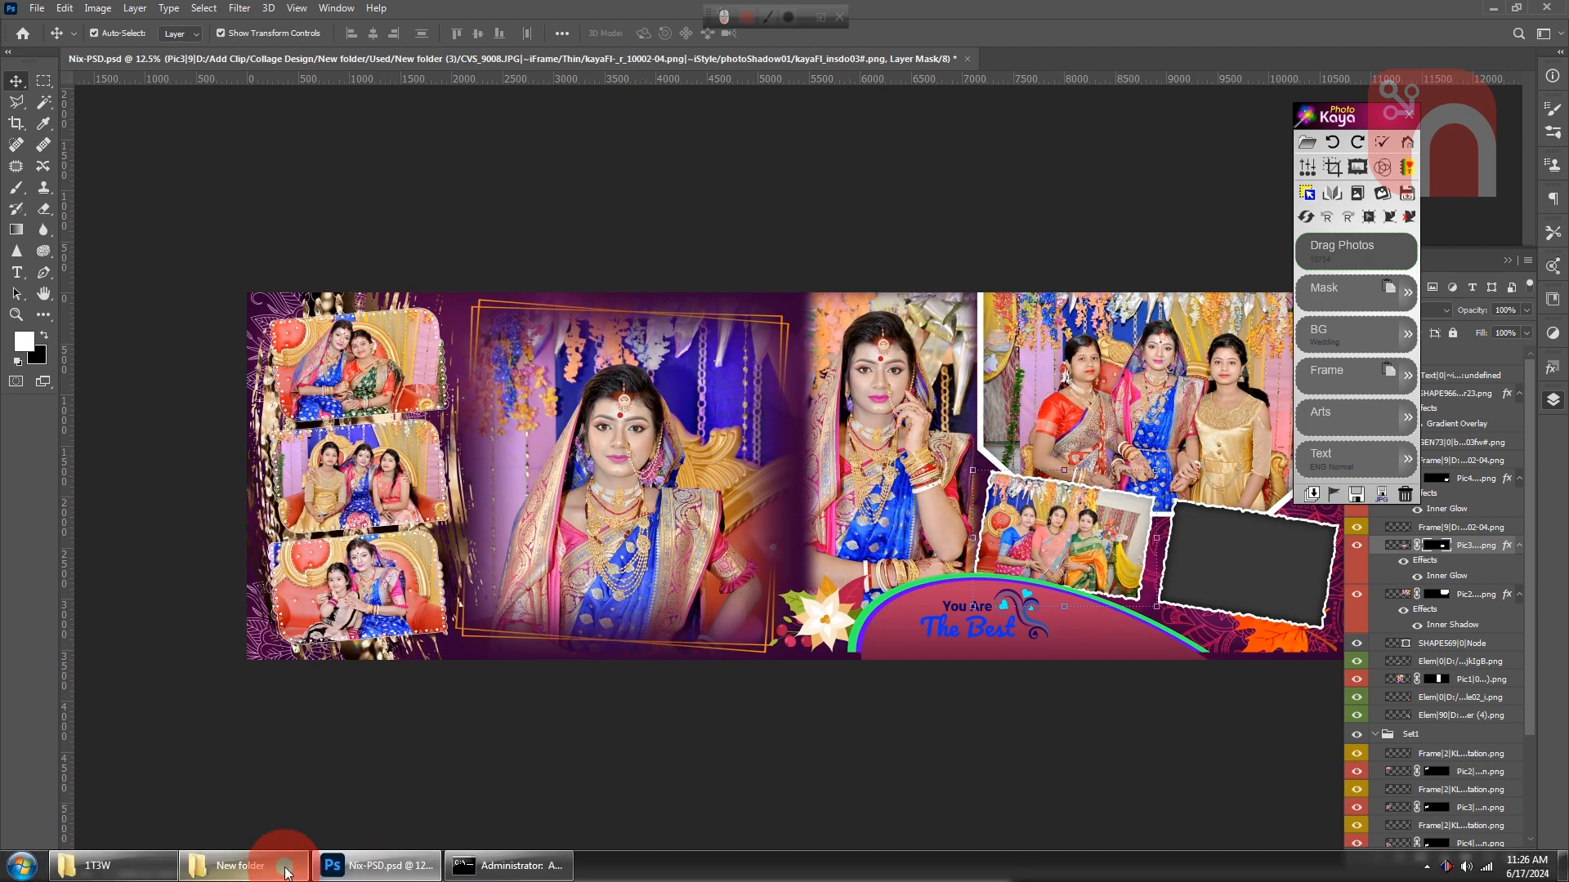
Check which photos are in New folder (3) inside Used and return to the parent photo folder
click(245, 871)
double_click(491, 531)
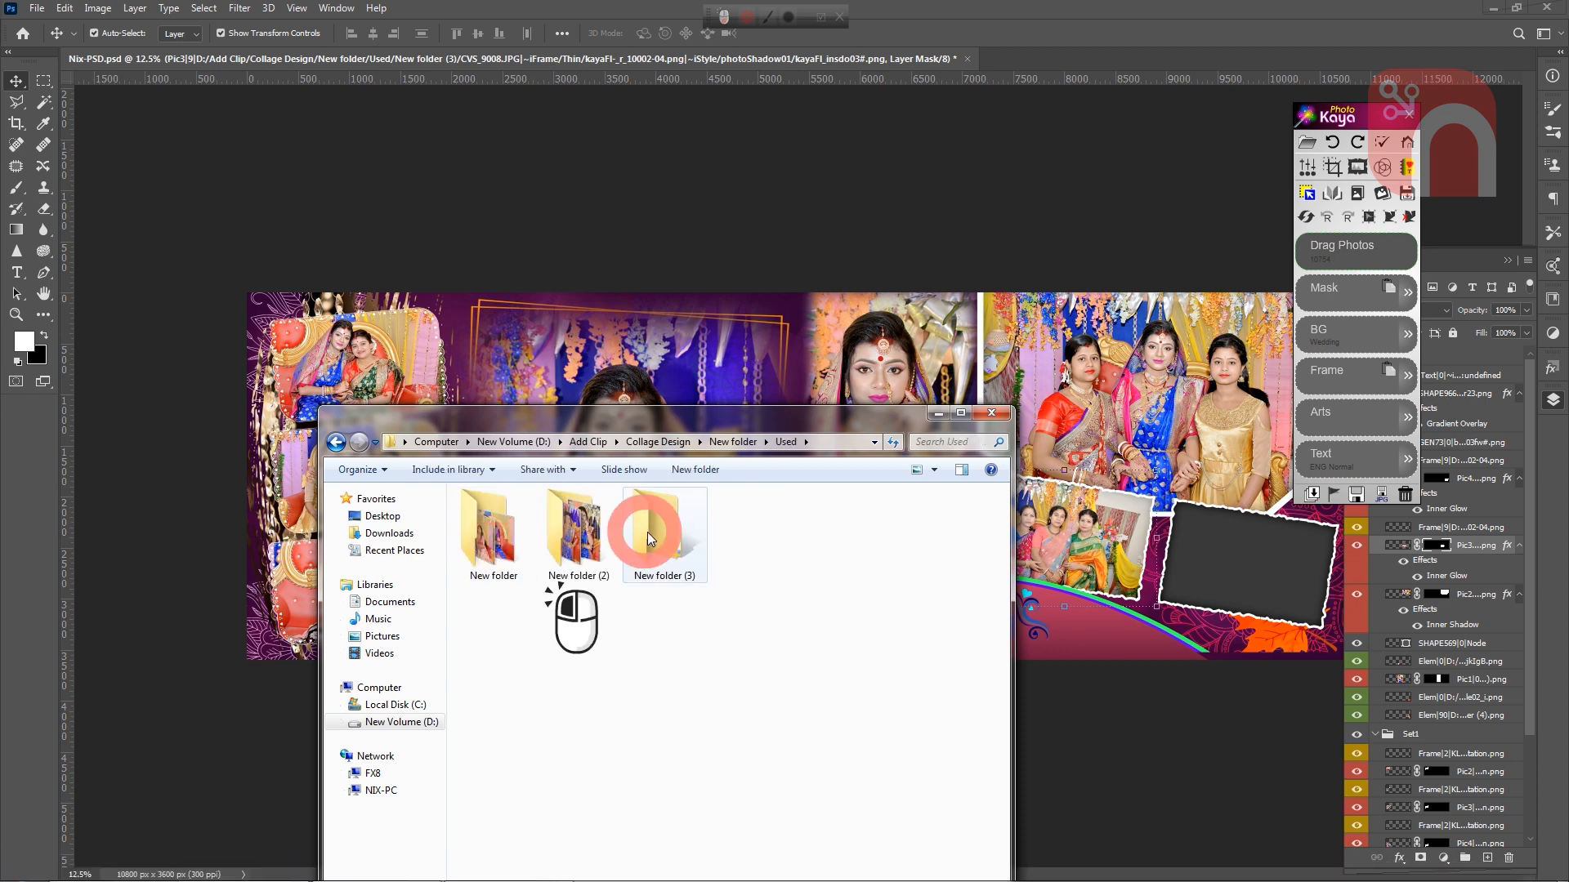
double_click(665, 532)
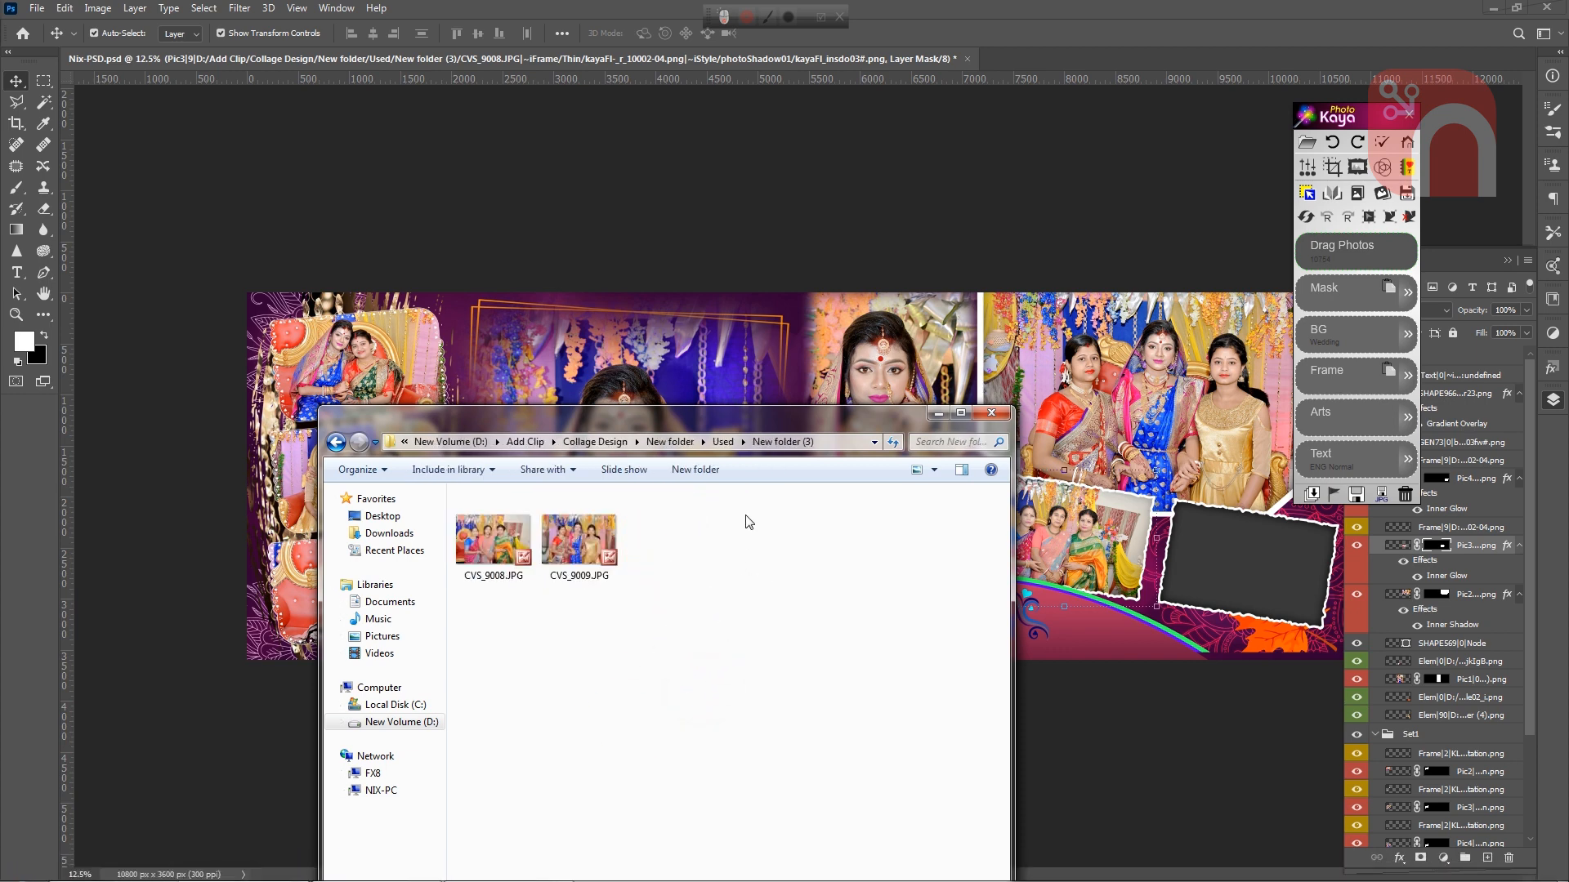
click(727, 442)
click(746, 523)
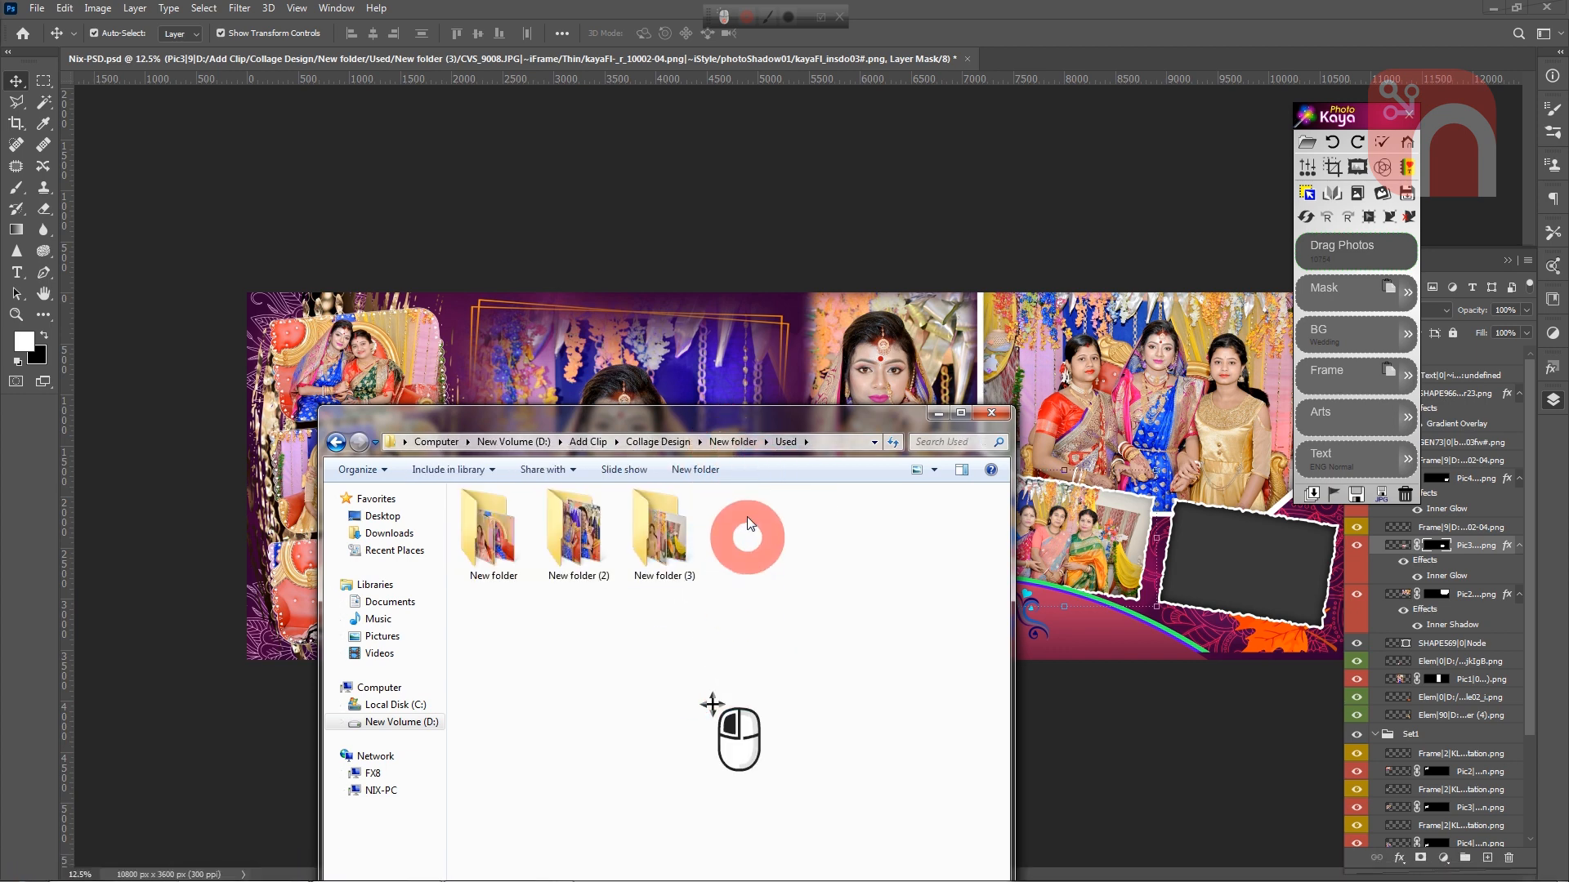
click(732, 441)
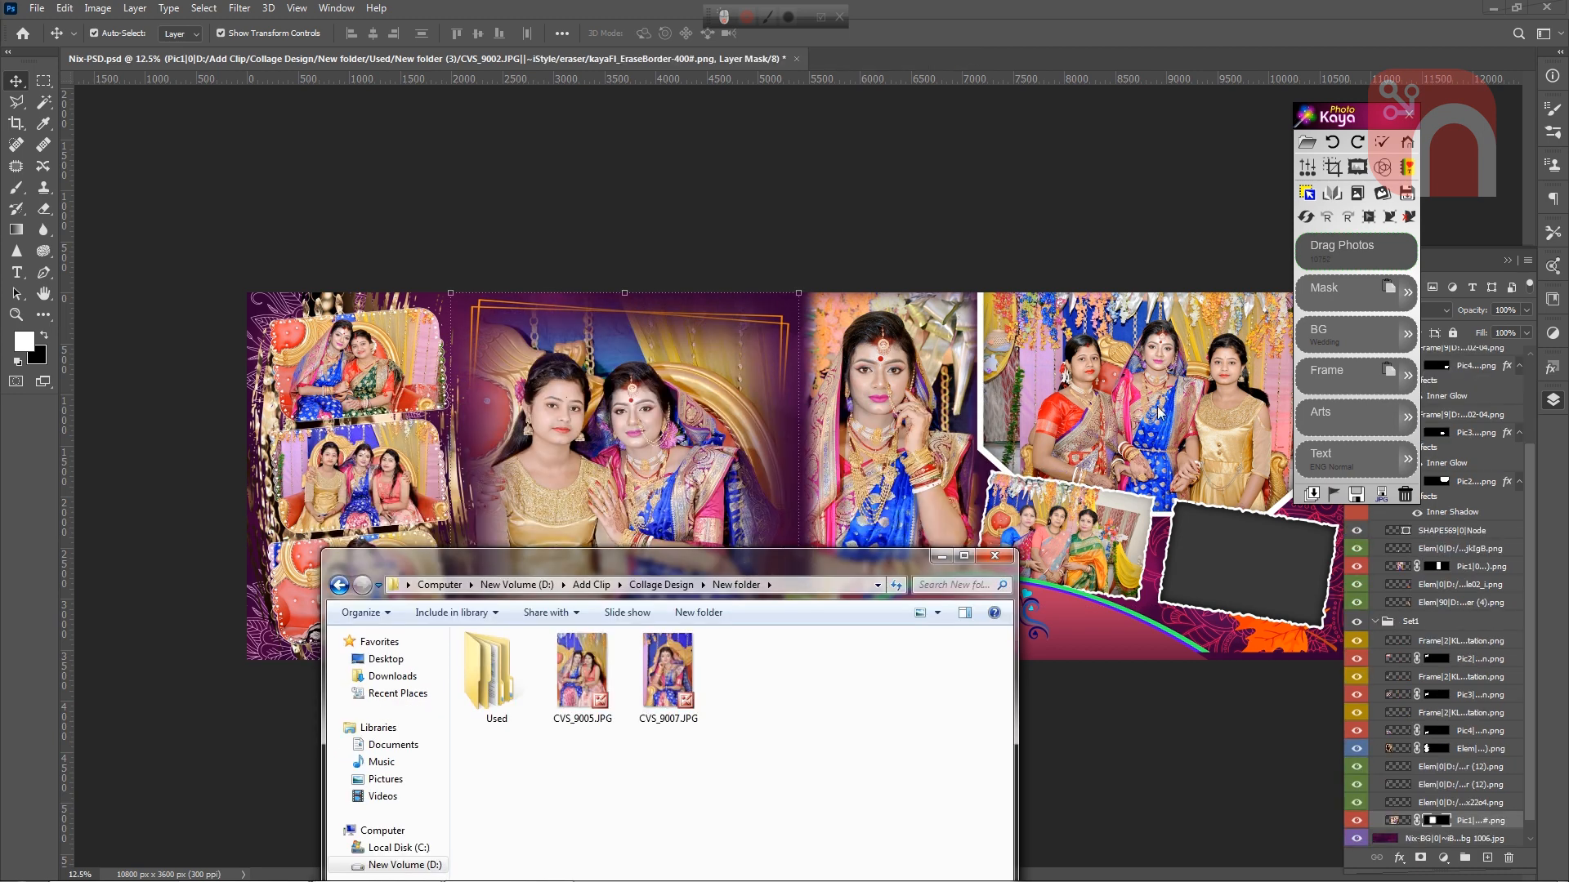
Swap the large three-woman group photo with the lowest photo in the column of three small frames
click(1158, 405)
click(1177, 404)
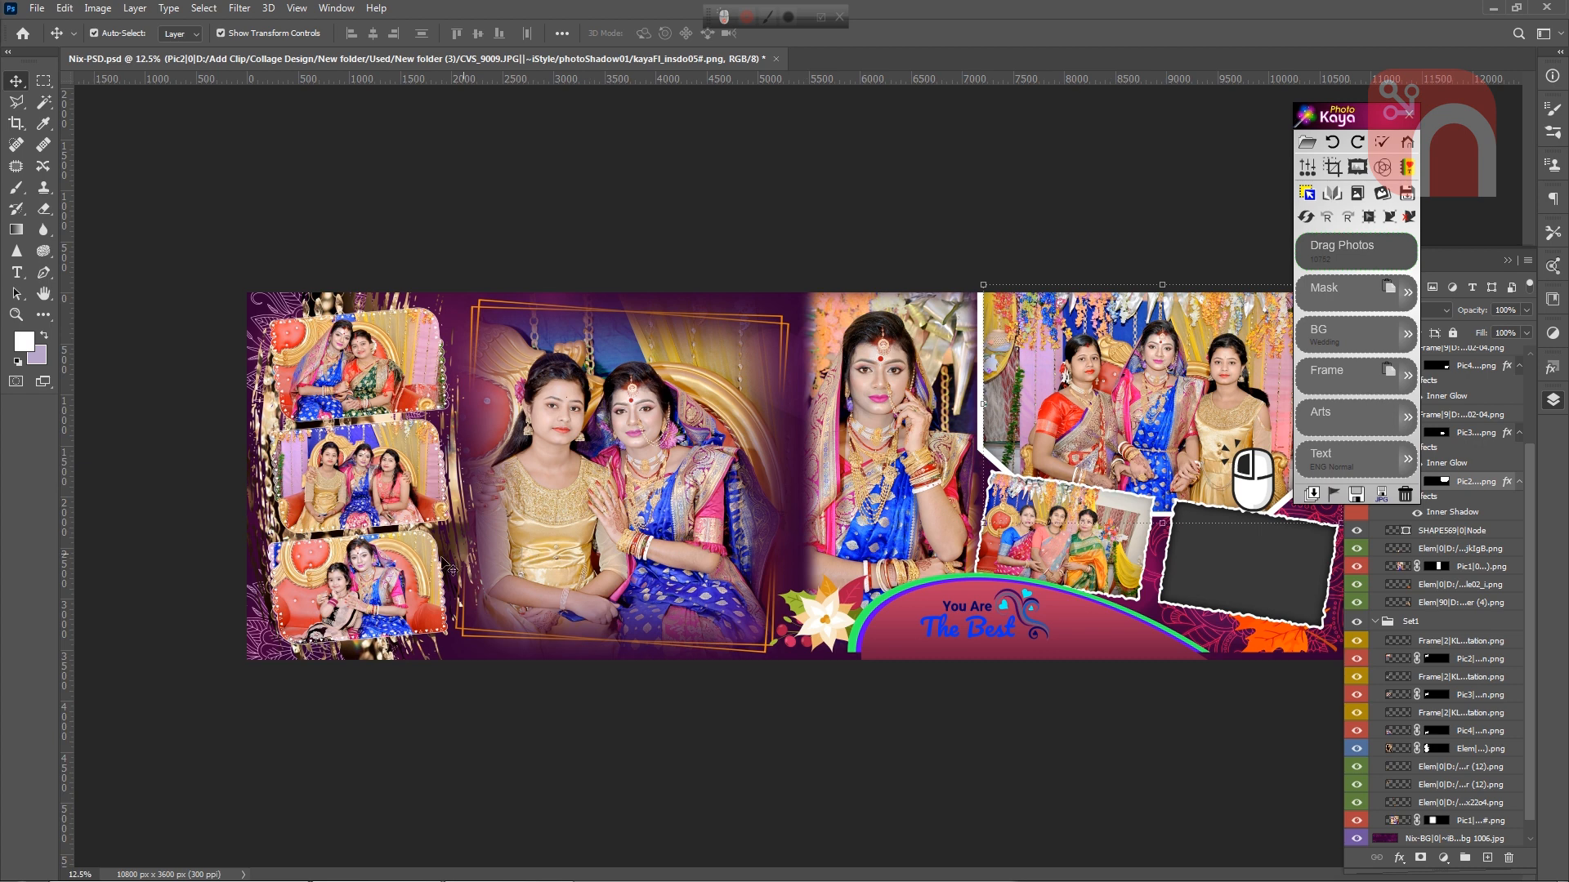
click(375, 599)
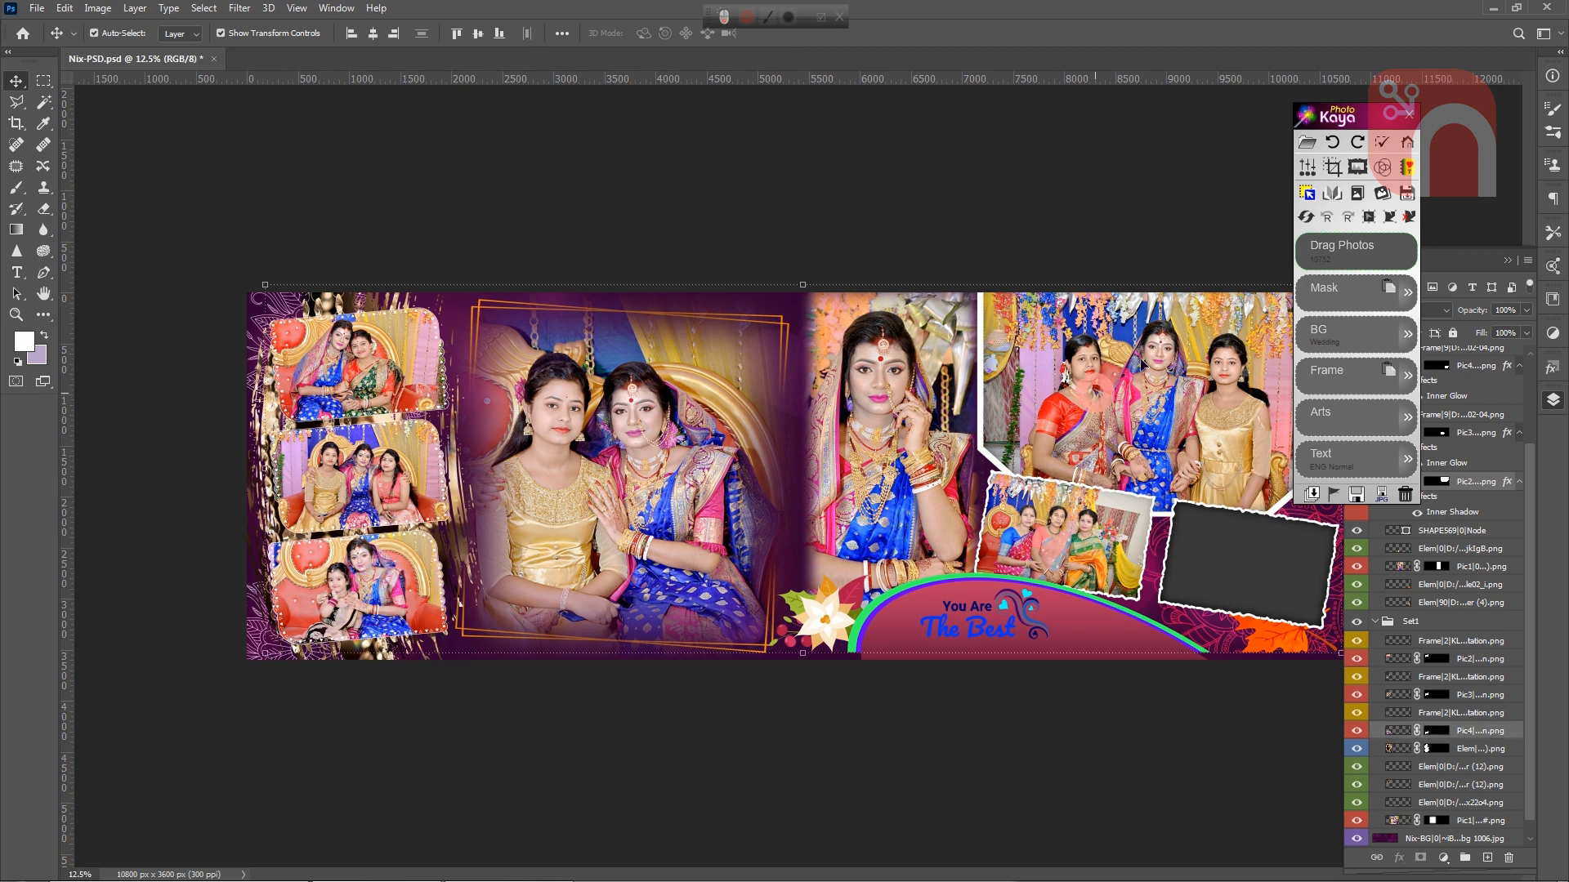
click(1306, 216)
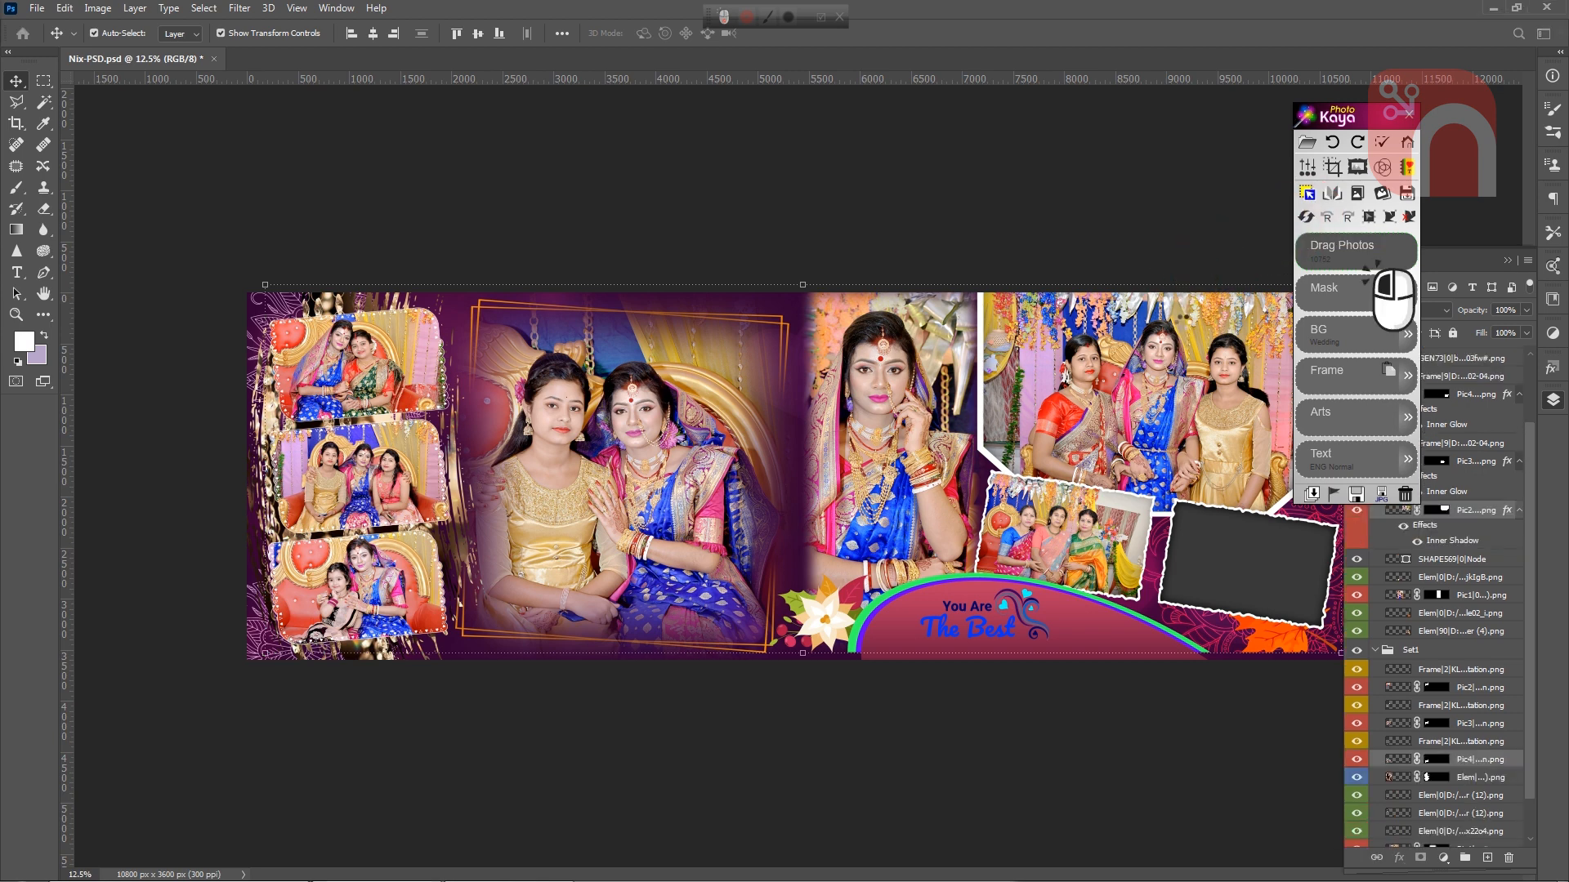
click(1182, 344)
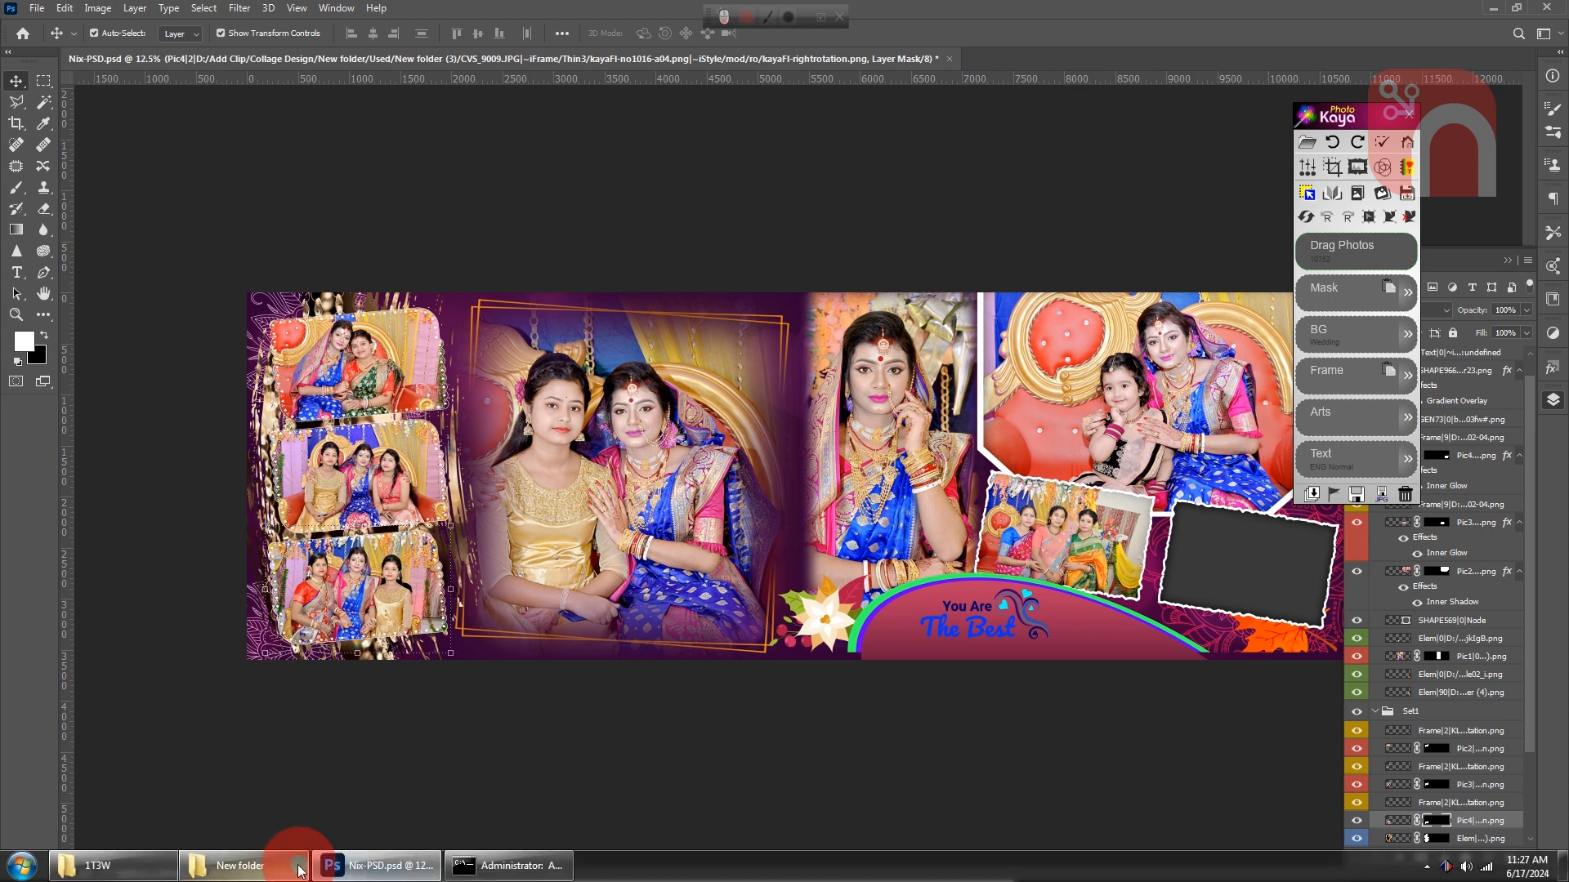
Review the placed photos in New folder (3) inside Used, return to the parent photo folder and minimise its window
click(313, 848)
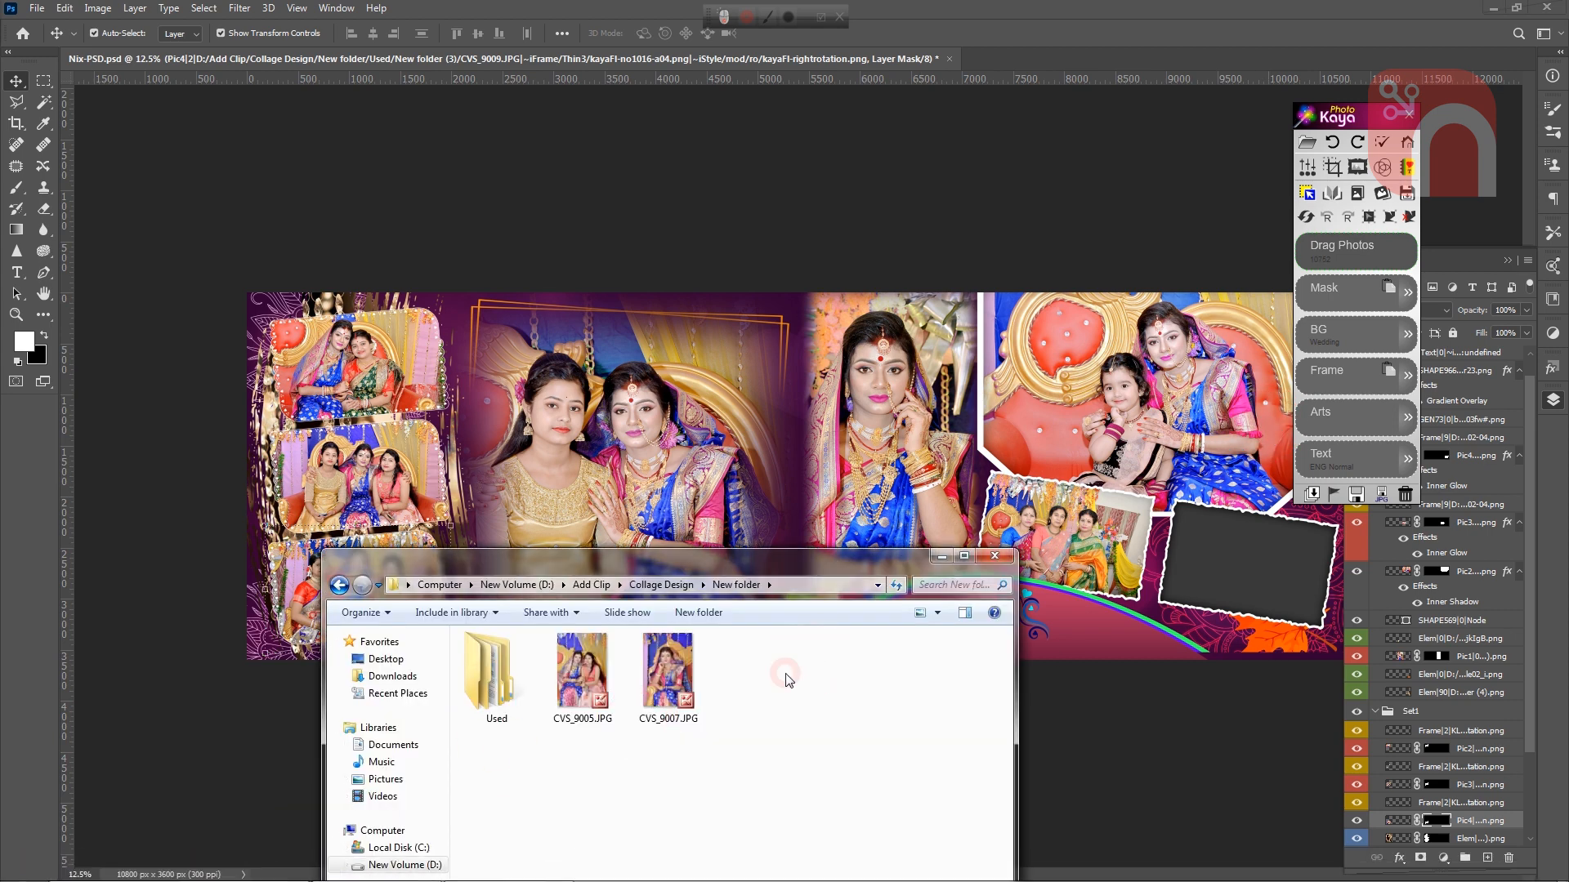
double_click(529, 701)
double_click(677, 700)
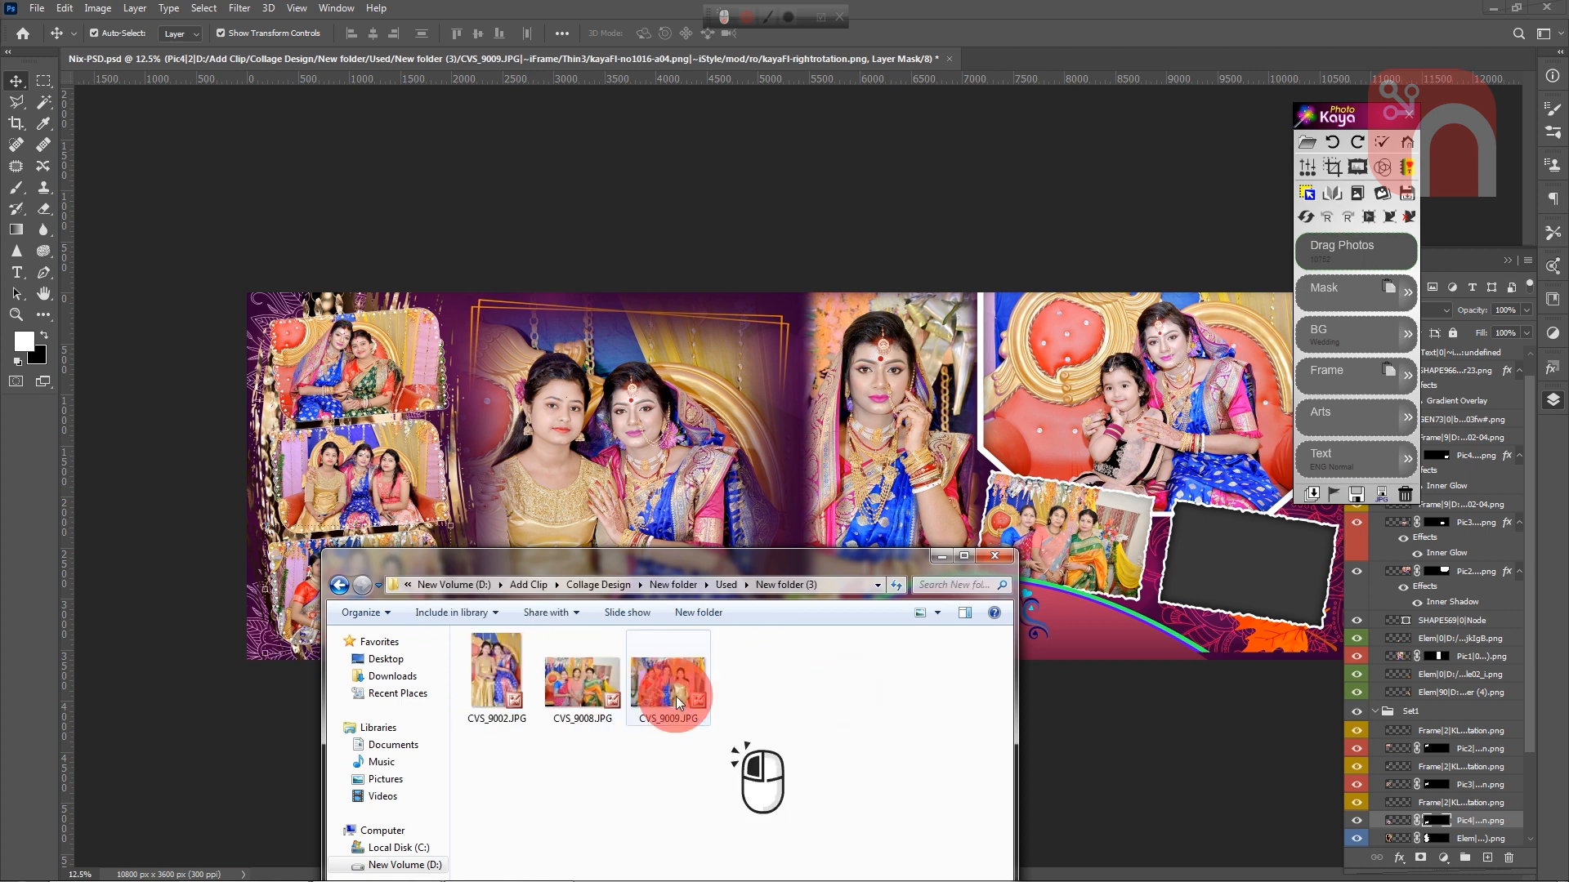
click(844, 696)
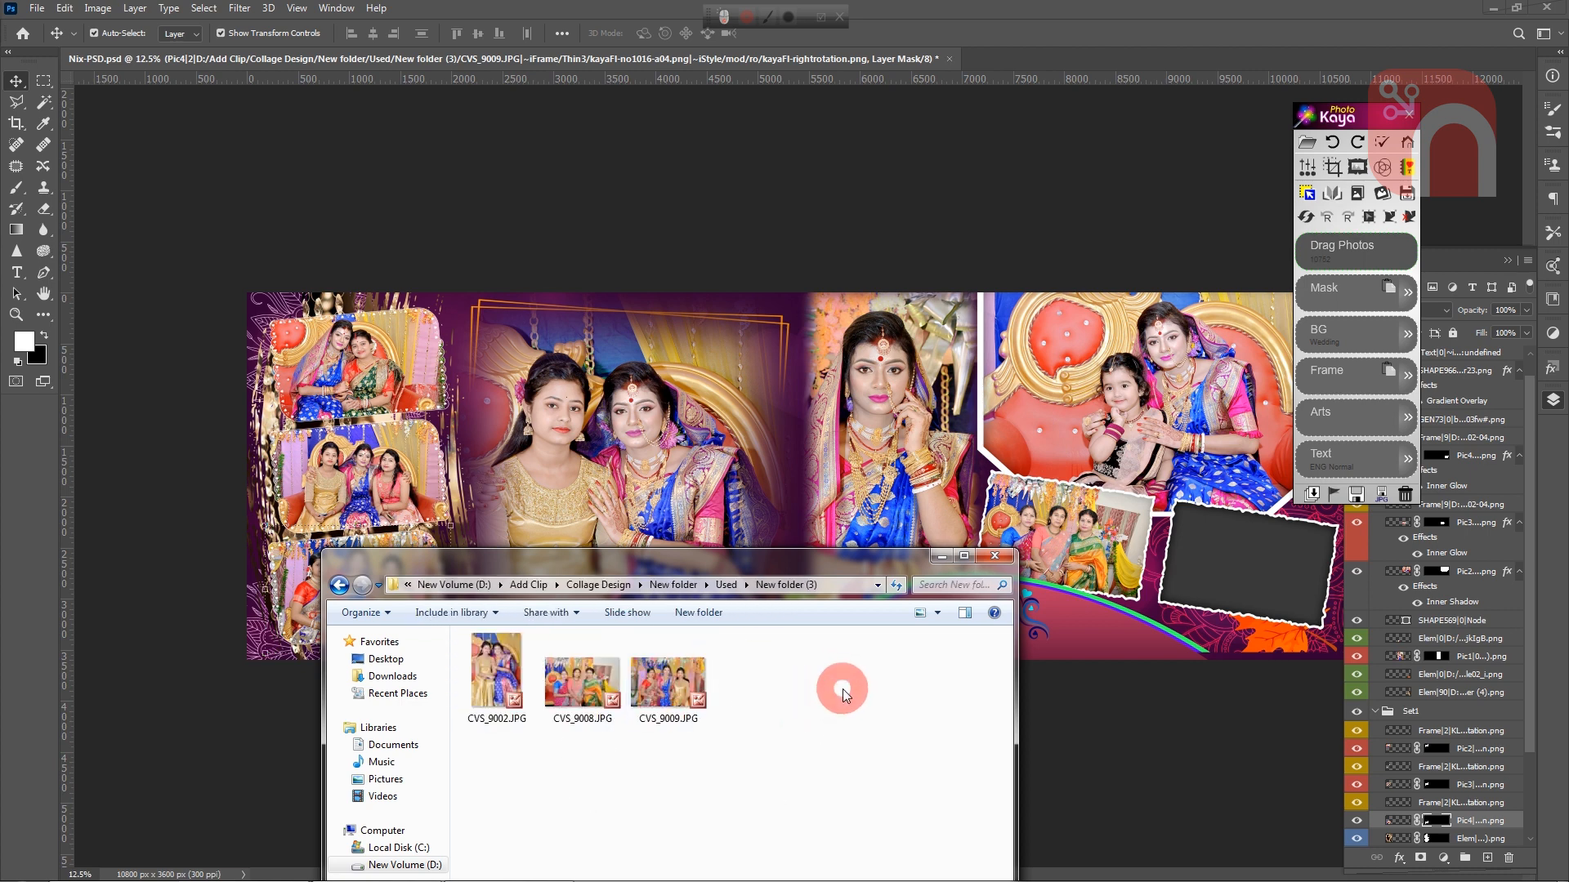
click(726, 584)
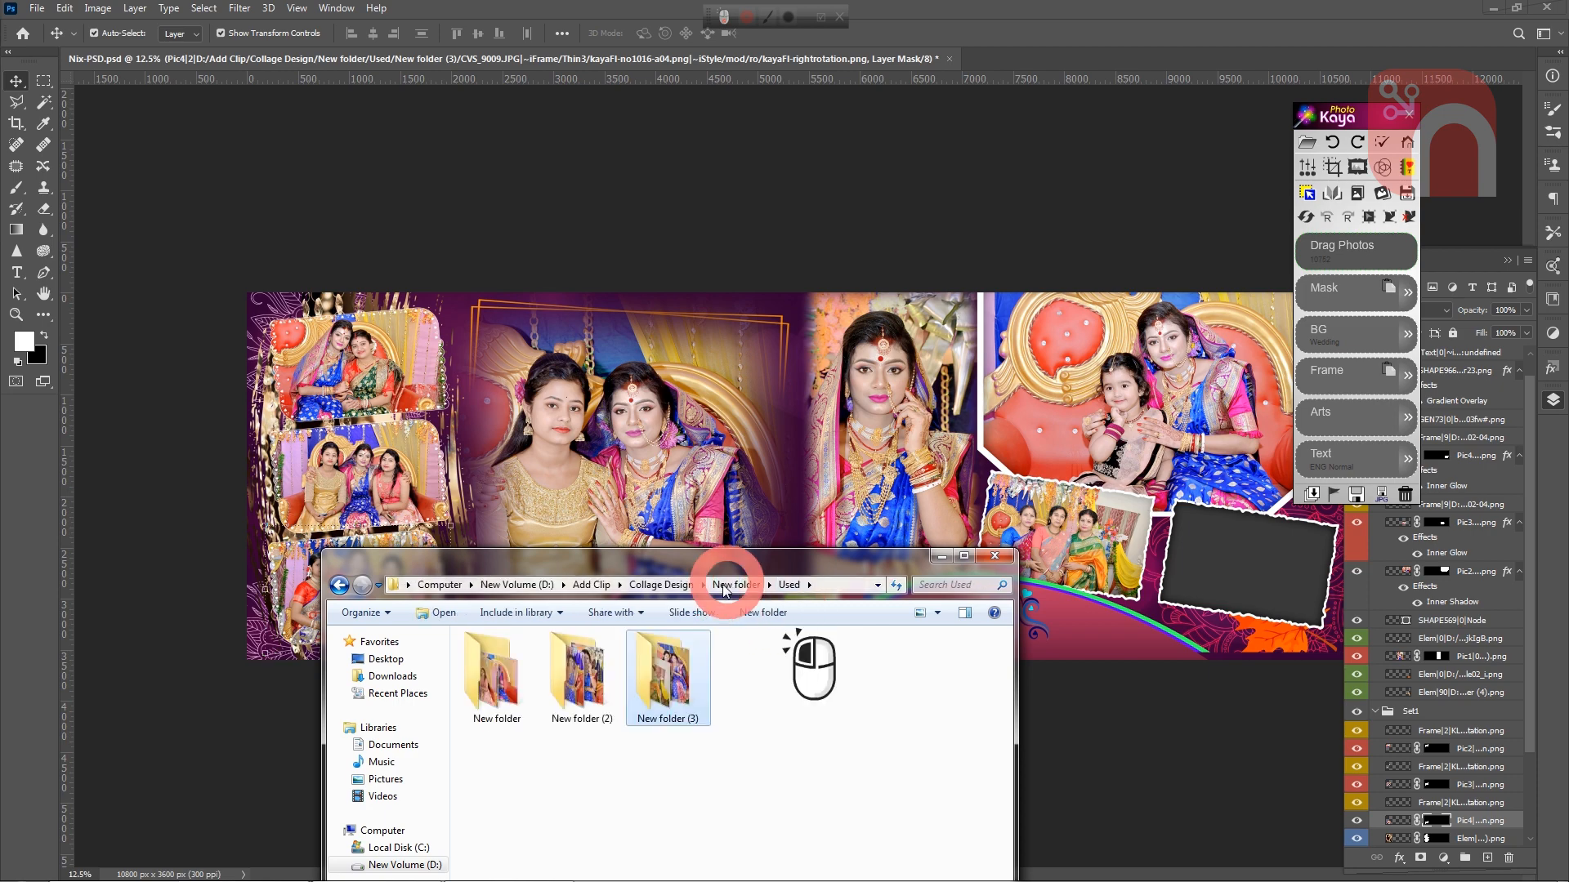
click(726, 585)
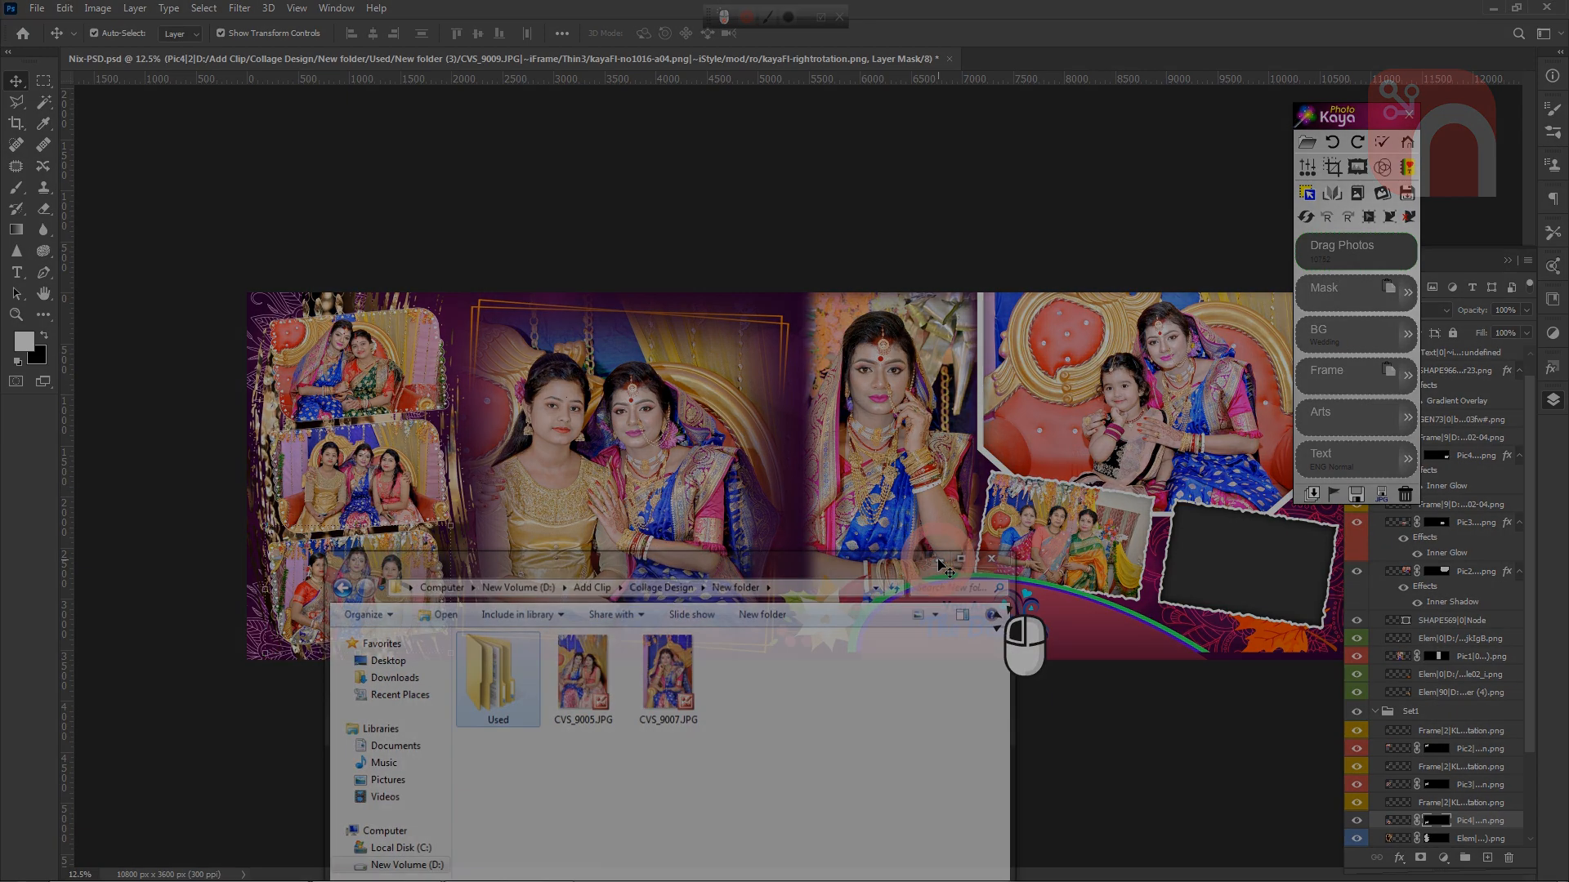
click(941, 563)
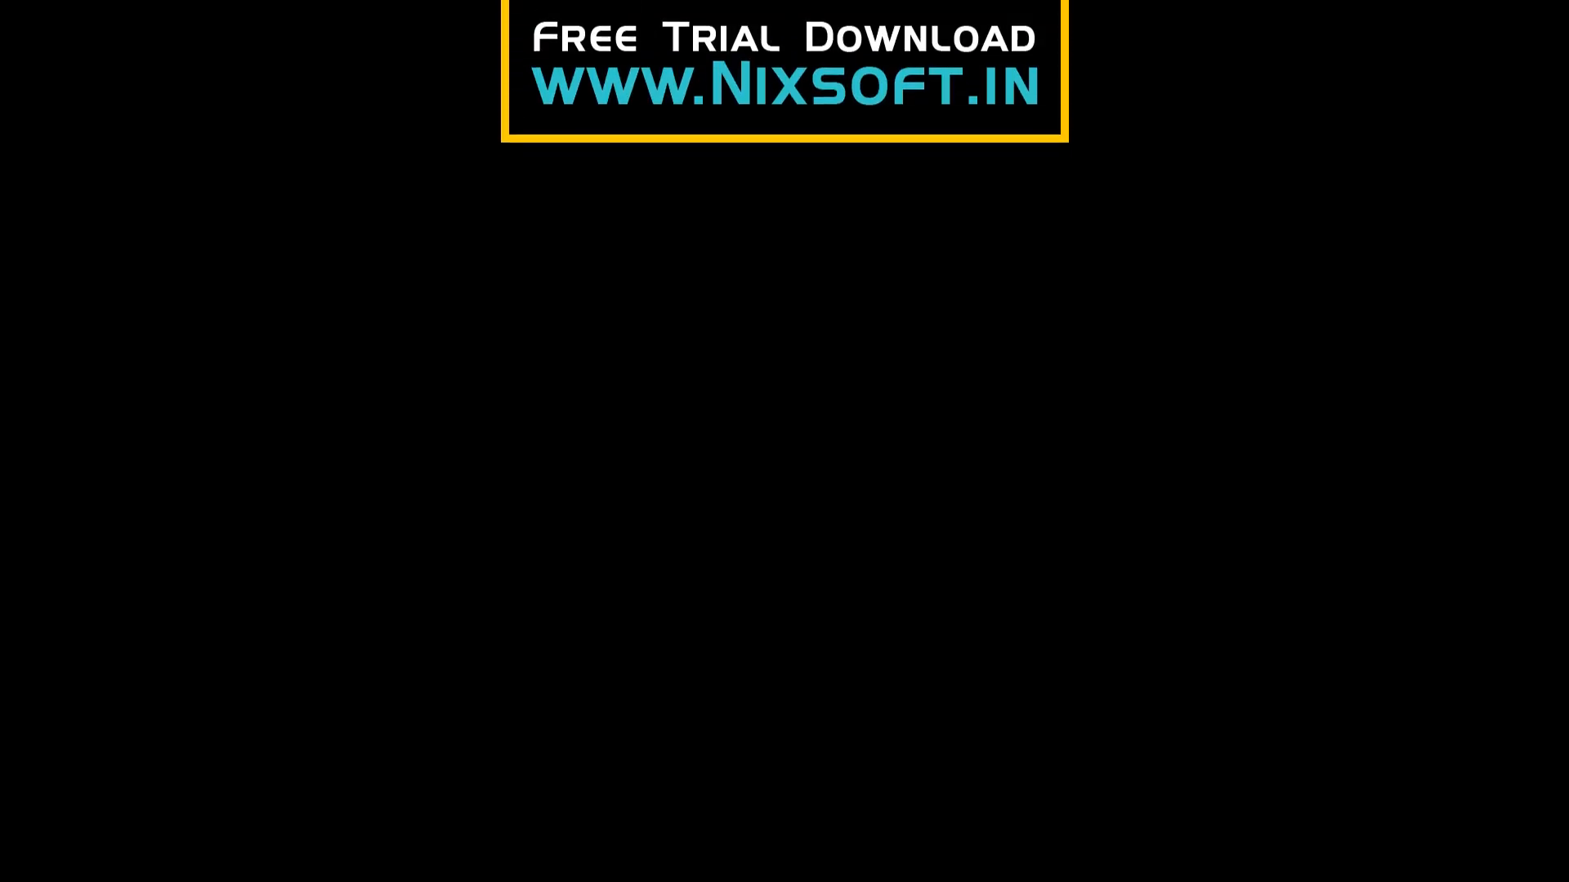